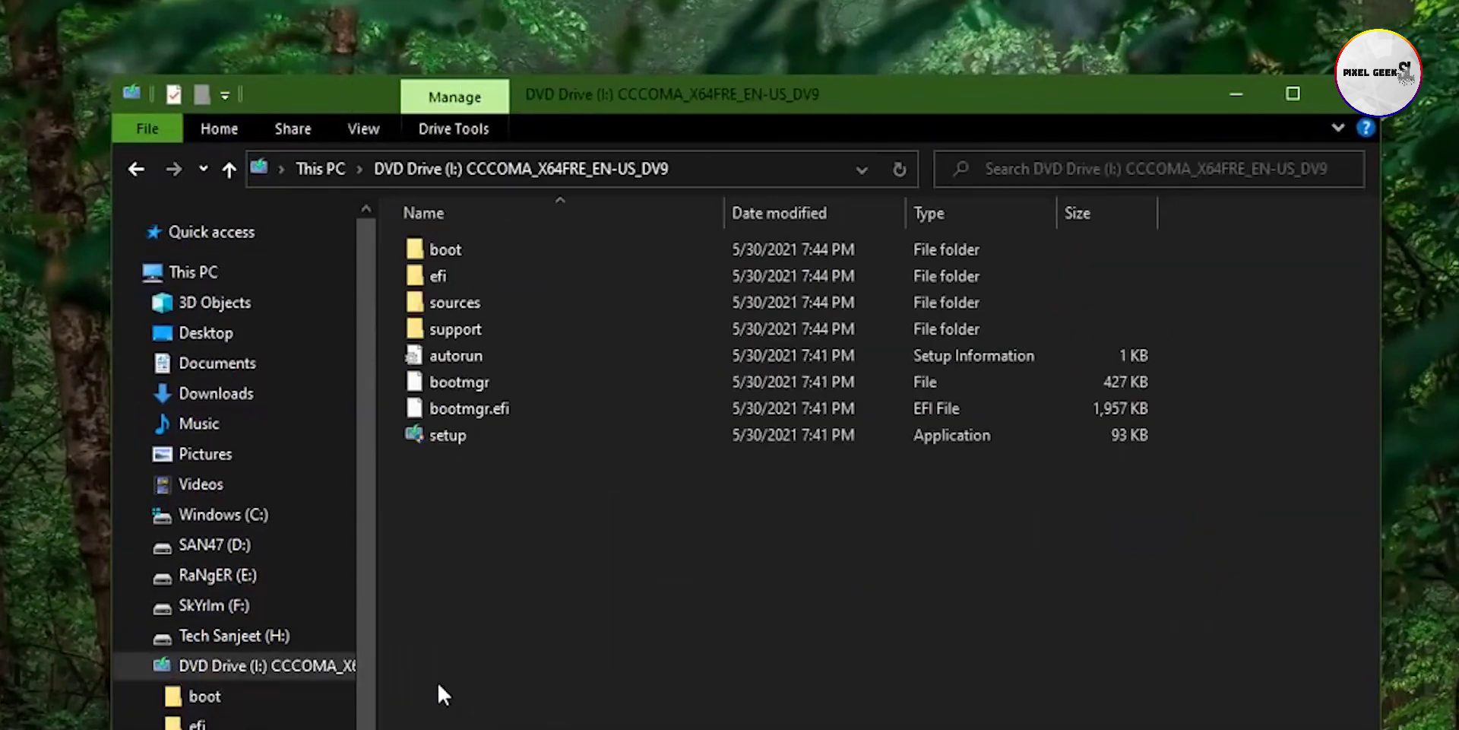
Launch the Windows 11 setup from the DVD drive, refresh the desktop while it loads, and continue past the Install Windows 11 page.
left_click(481, 432)
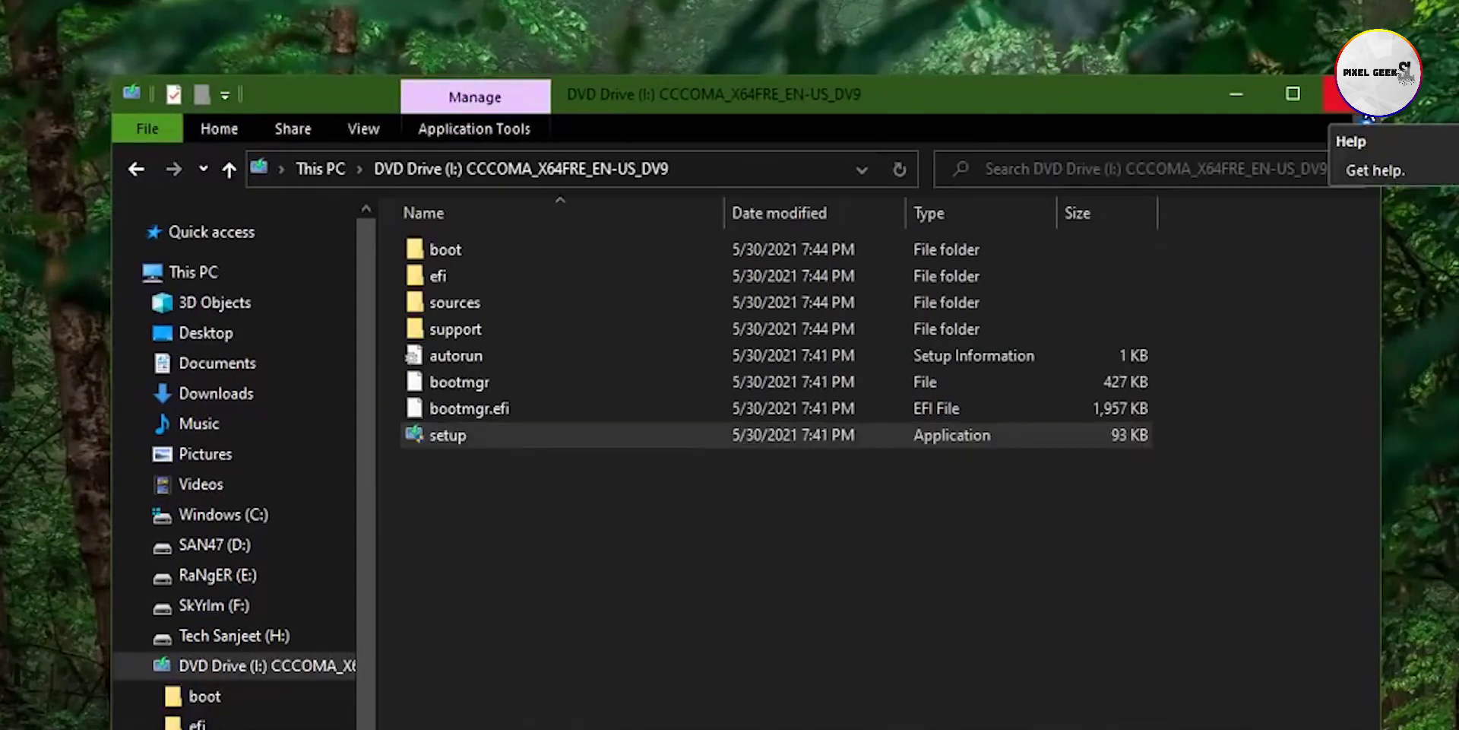
left_click(1341, 95)
right_click(873, 296)
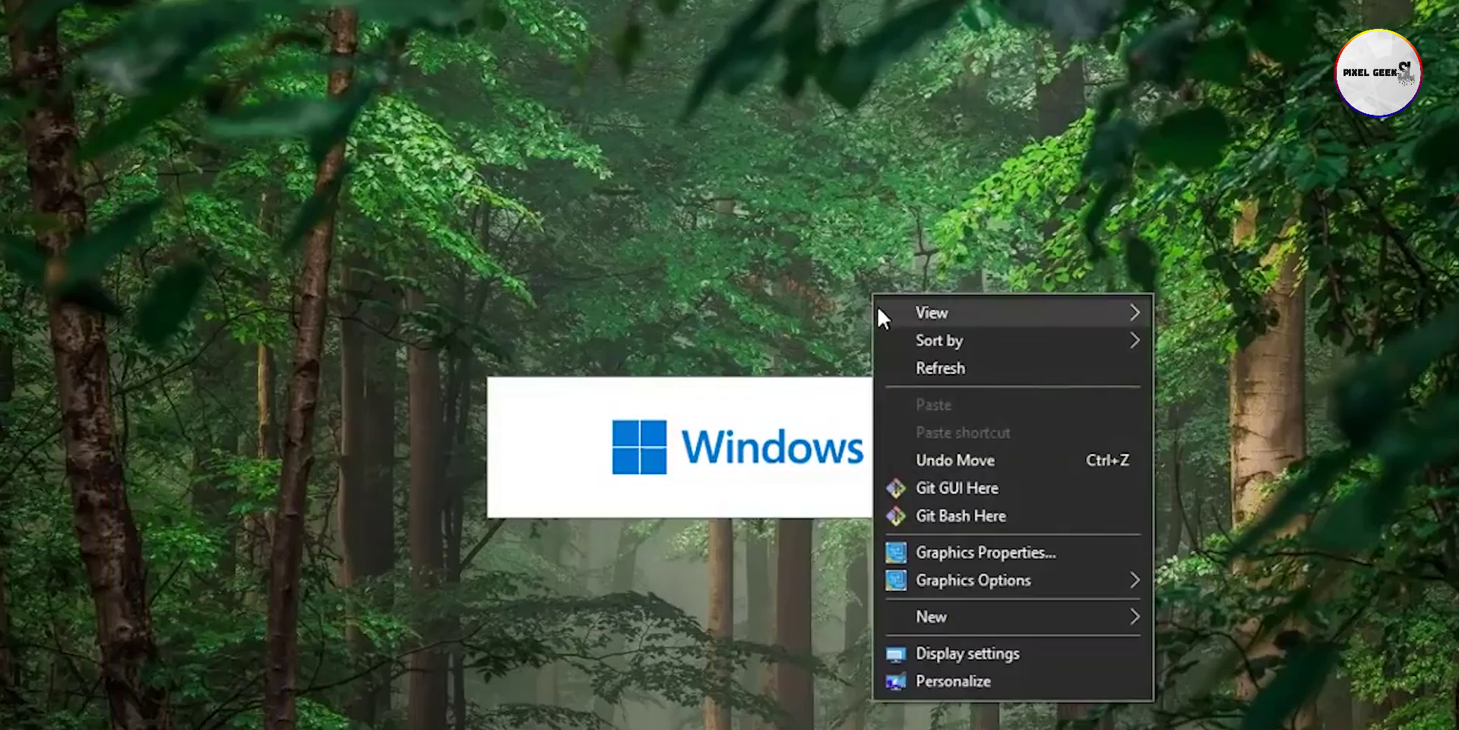
left_click(912, 365)
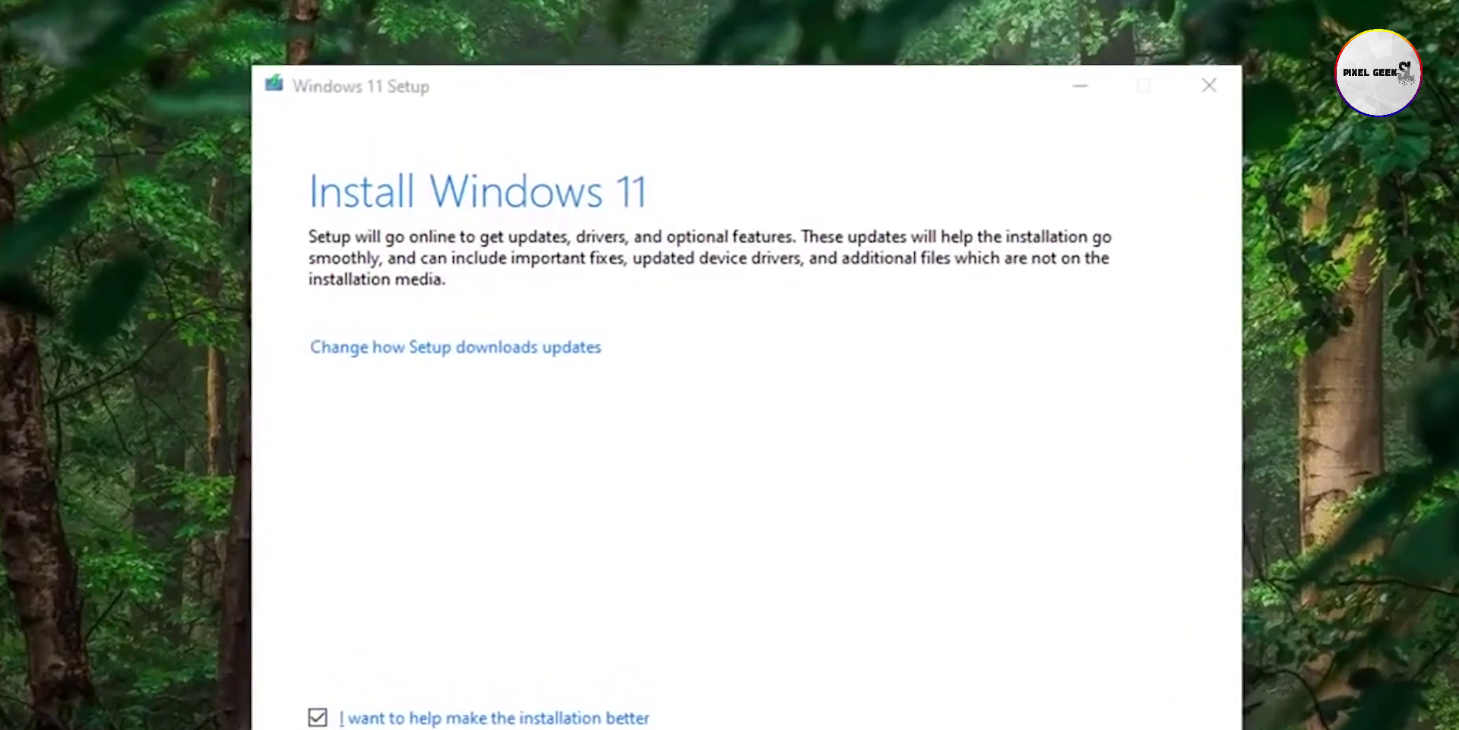
left_click(1068, 727)
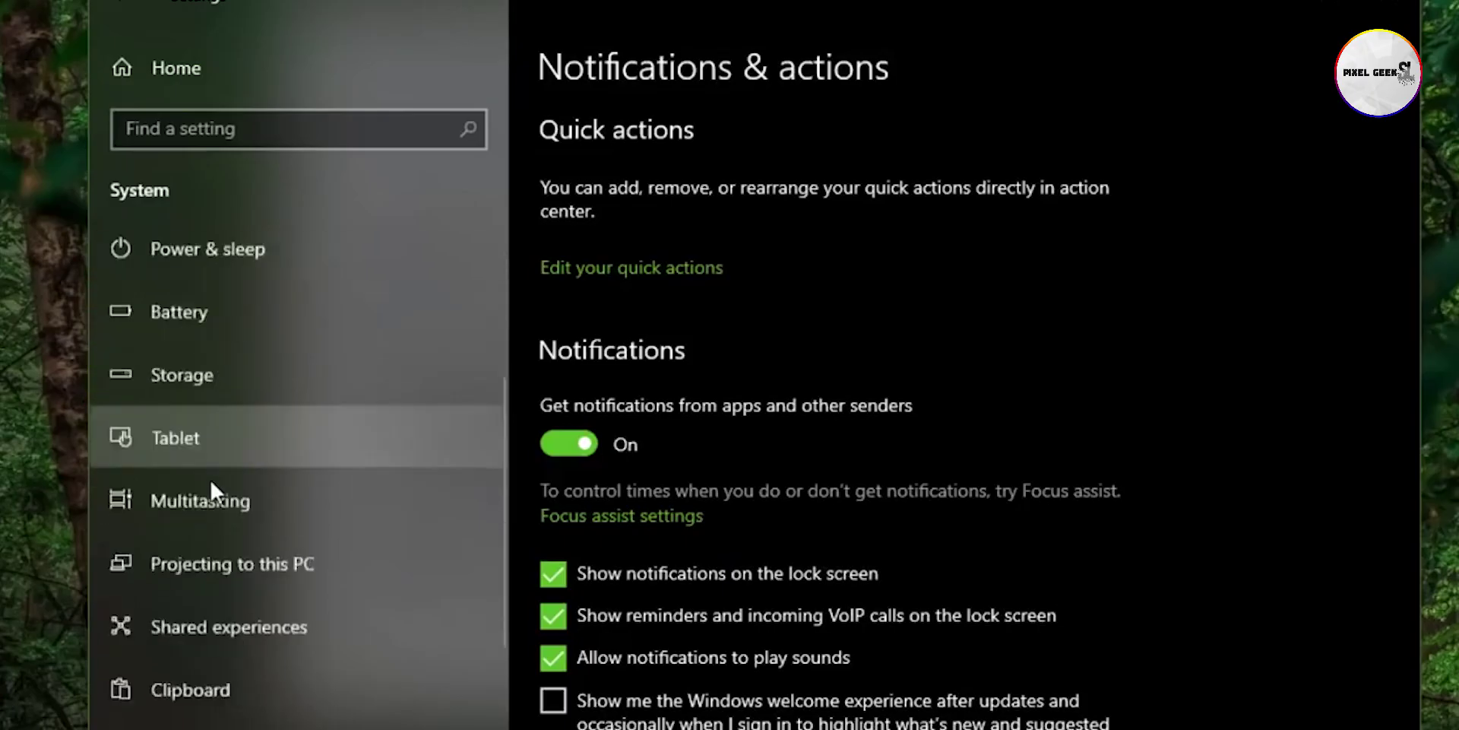
Open the About page of the System settings and examine the PC's information.
scroll(210, 479, "down", 3)
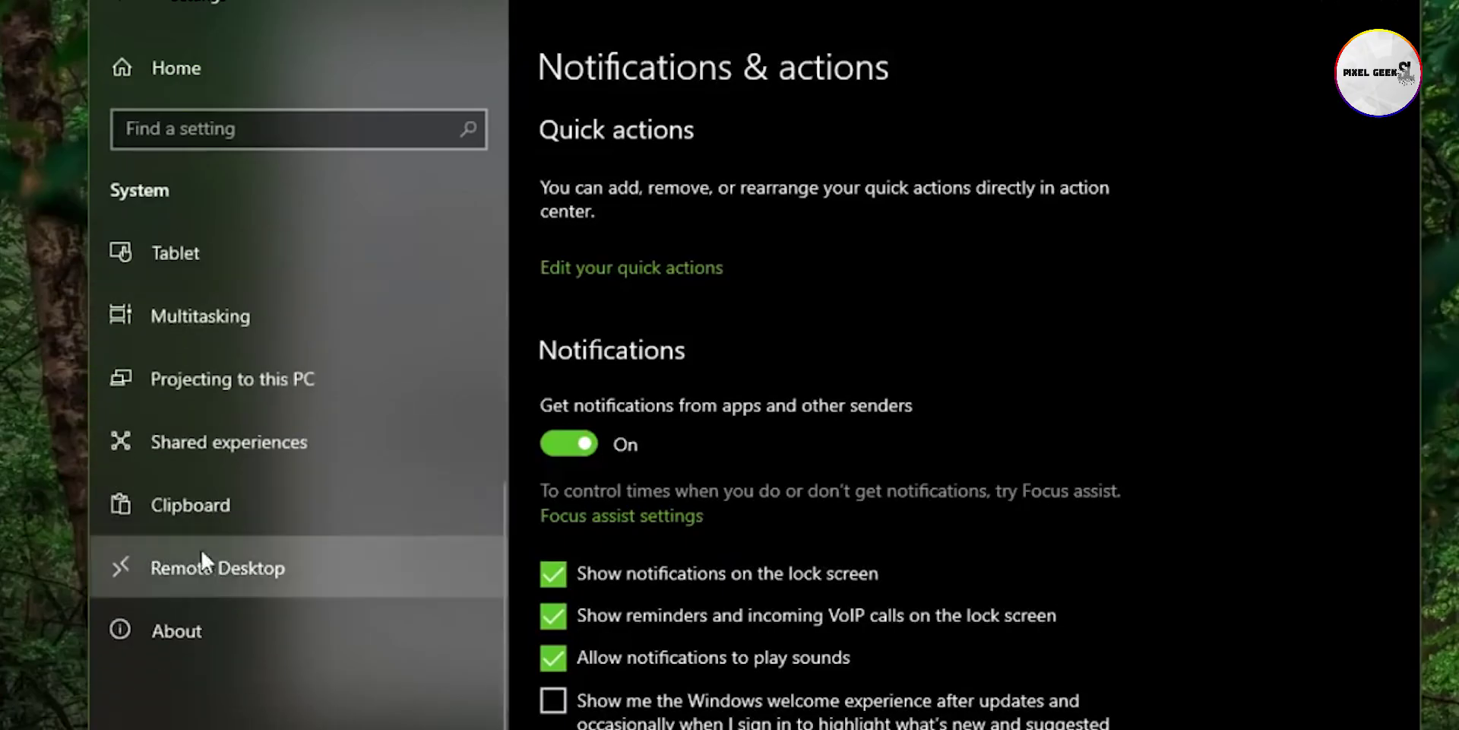
scroll(687, 518, "down", 5)
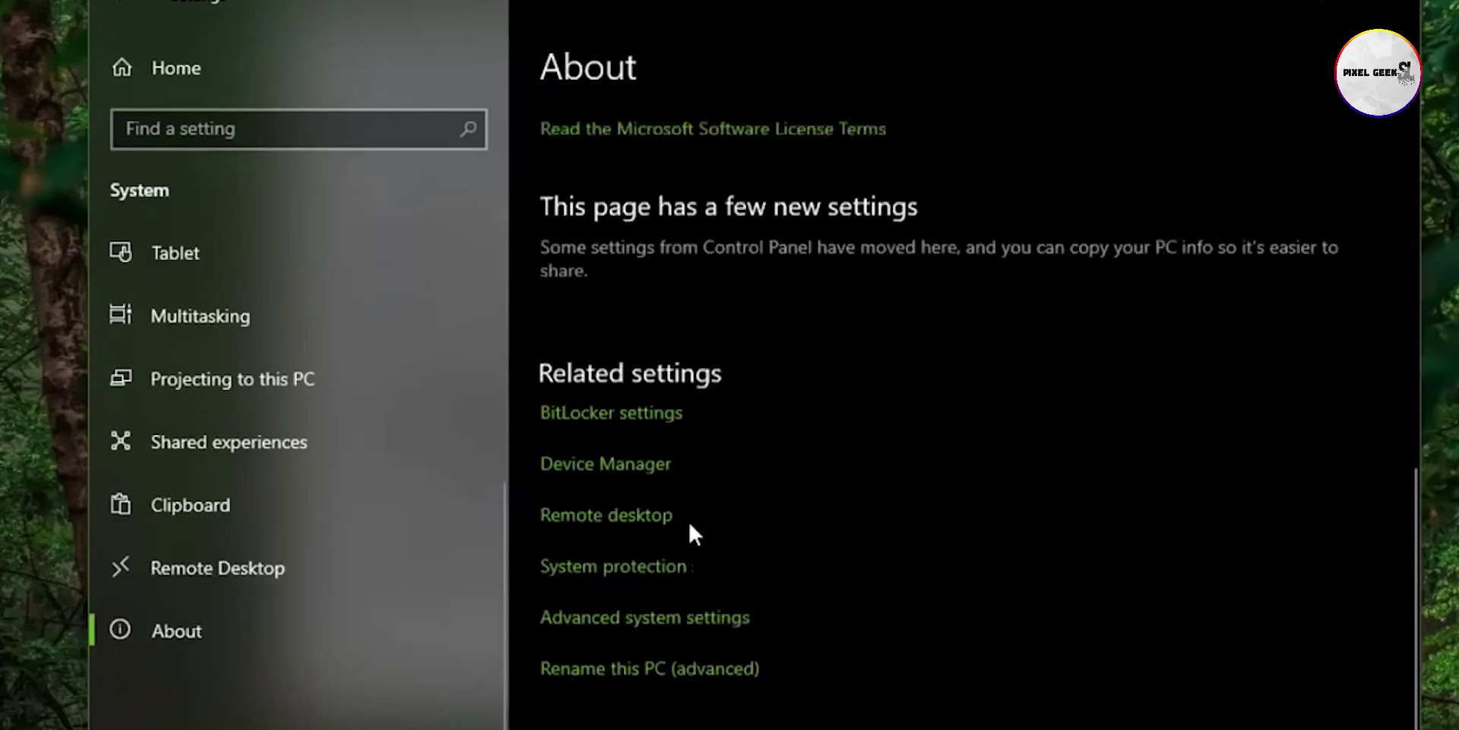
scroll(687, 518, "up", 5)
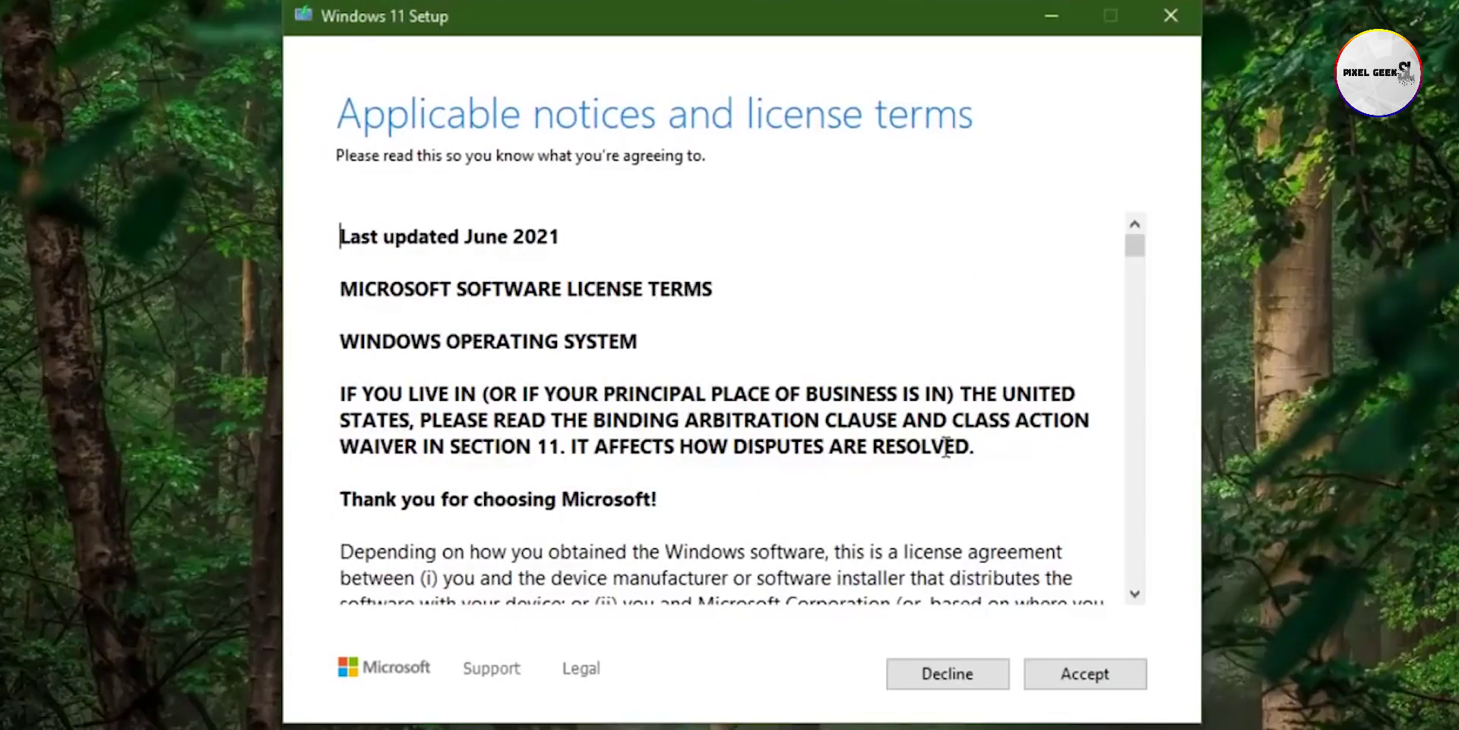
Accept the license terms and start installing Windows 11 Home Single Language, keeping personal files and apps.
left_click(1076, 682)
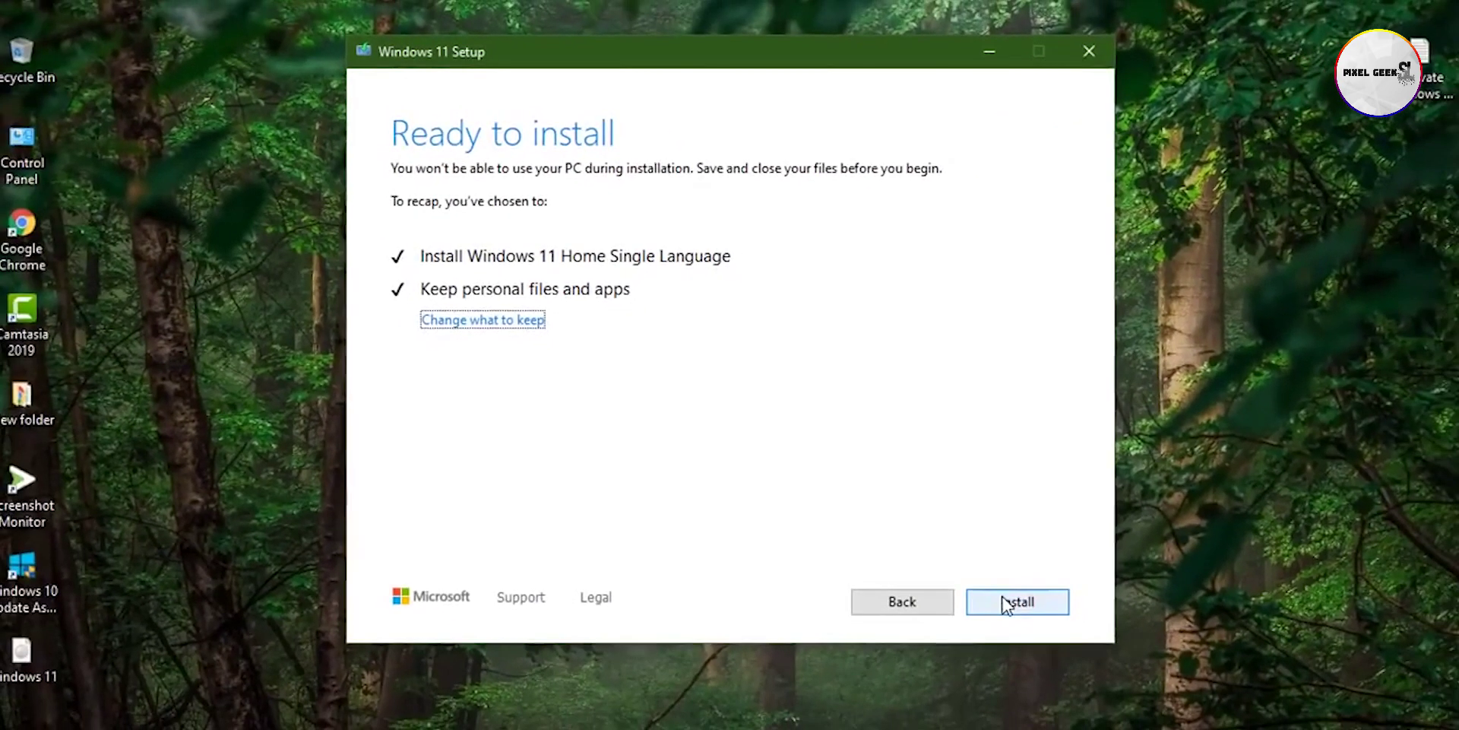
left_click(1081, 673)
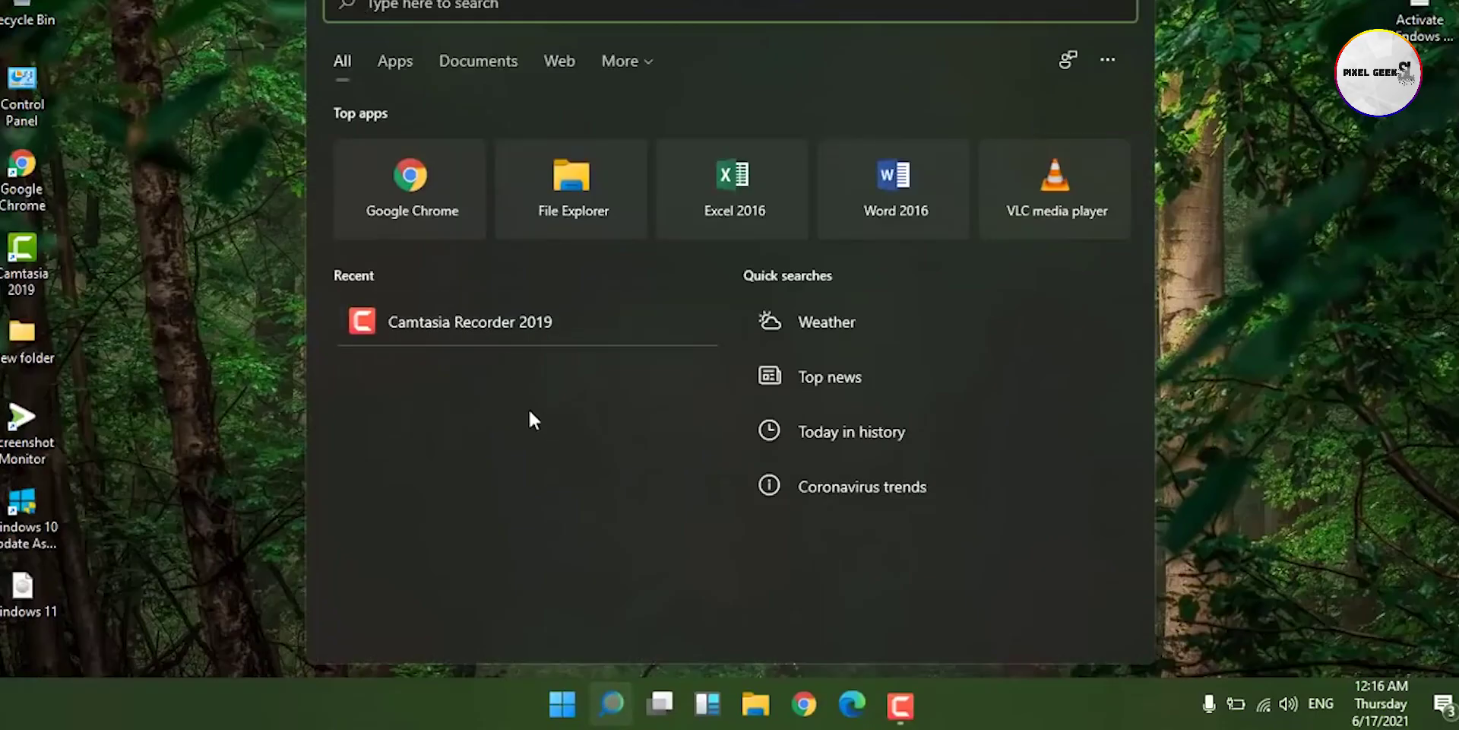
Dismiss the search window, add a second virtual desktop, and switch to it.
key("Escape")
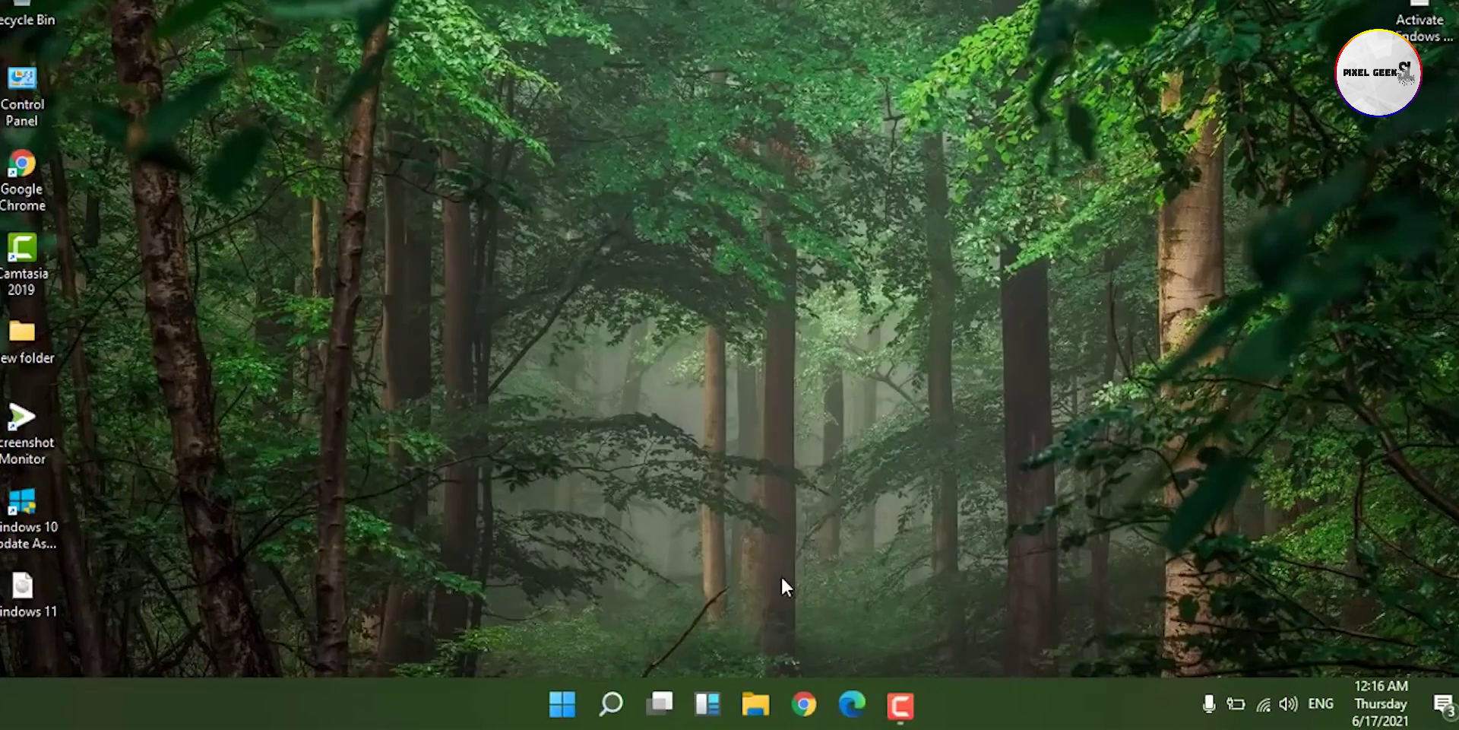
left_click(666, 714)
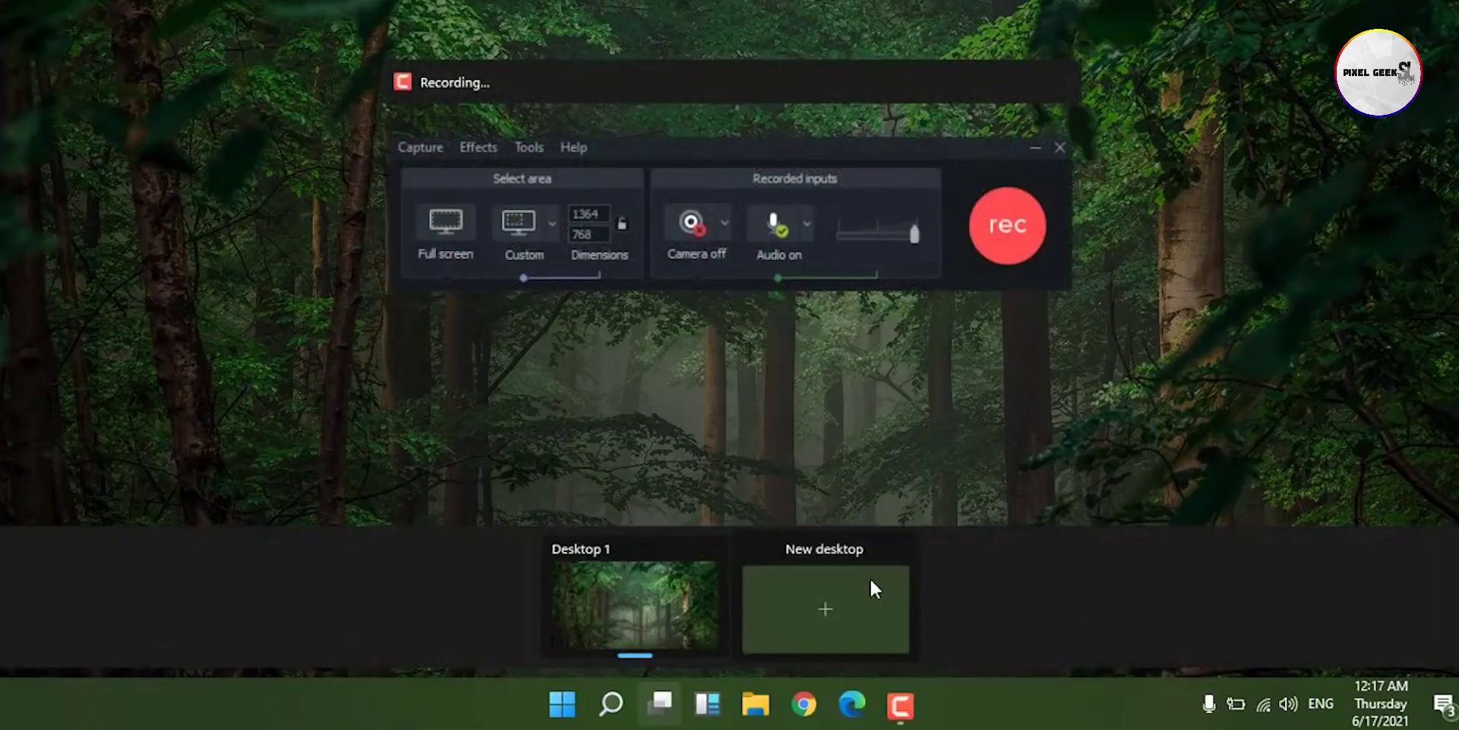
left_click(819, 613)
left_click(708, 621)
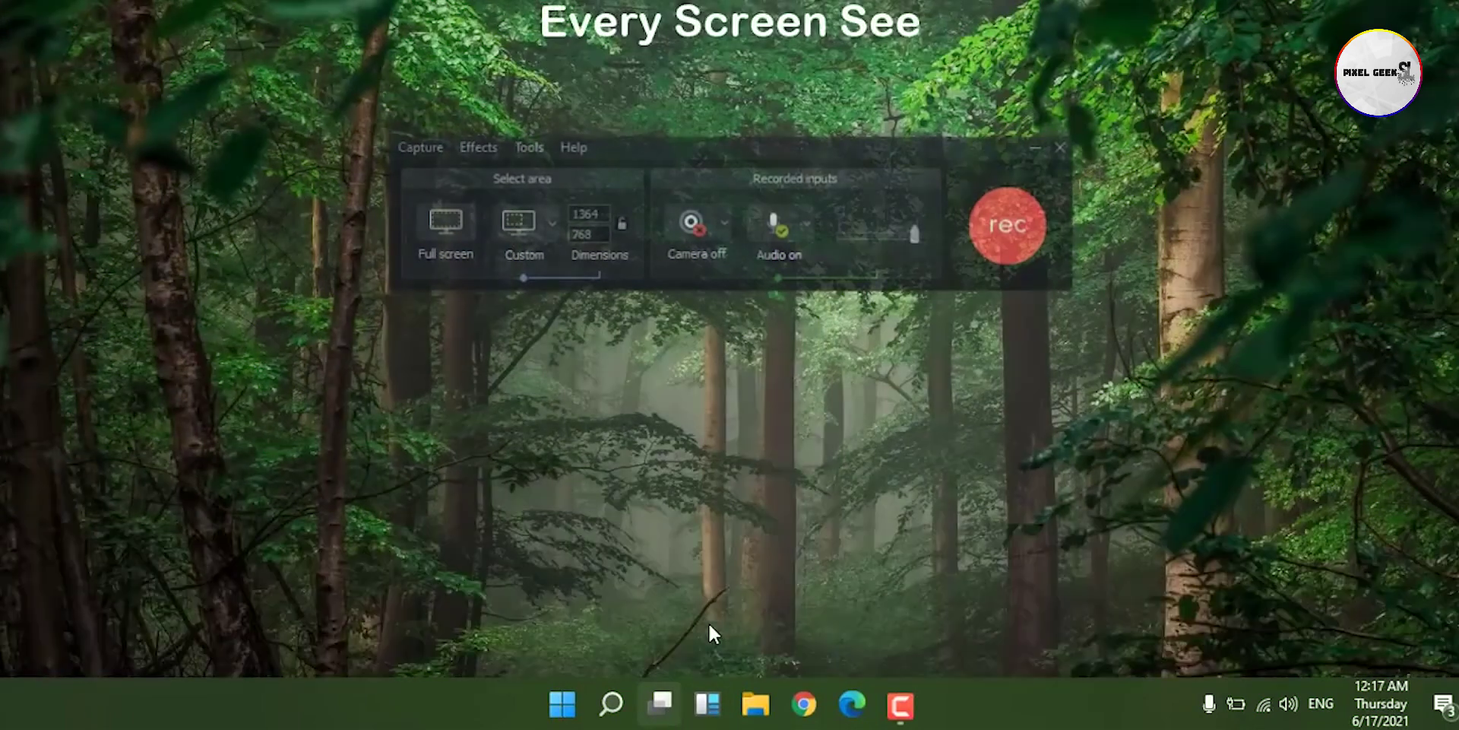
Remove the second virtual desktop and return to Desktop 1.
left_click(660, 703)
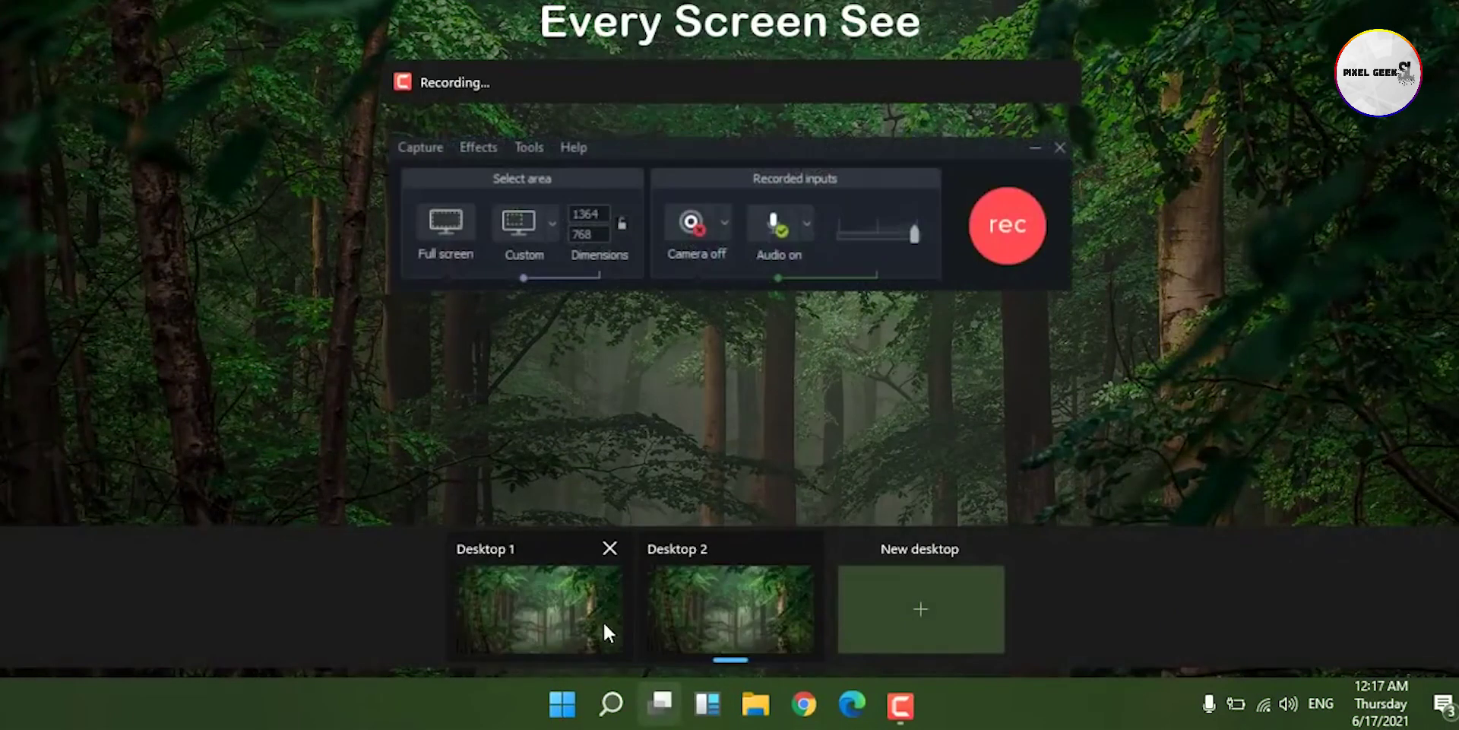
left_click(795, 550)
left_click(594, 613)
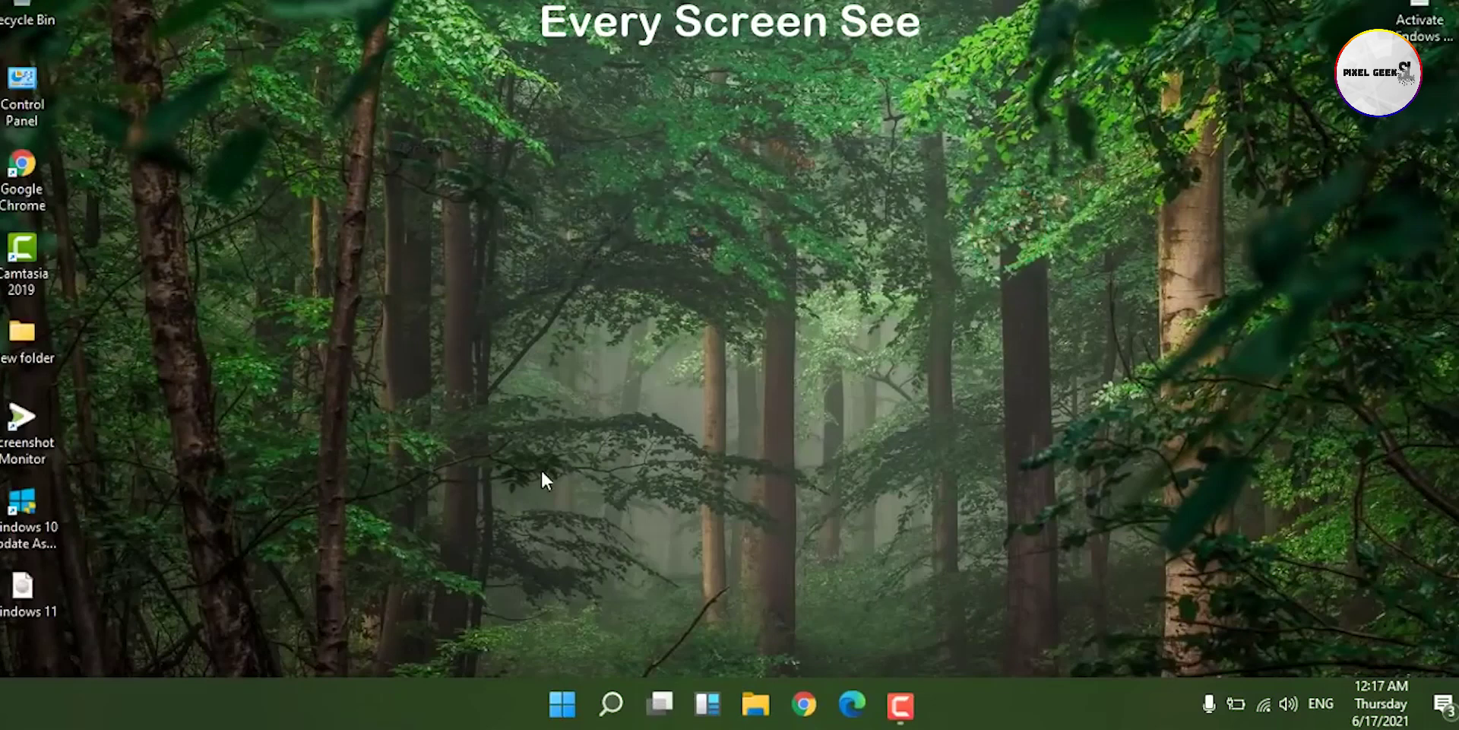
Apply the Glow theme in the desktop's personalization settings and look through the theme options.
right_click(535, 107)
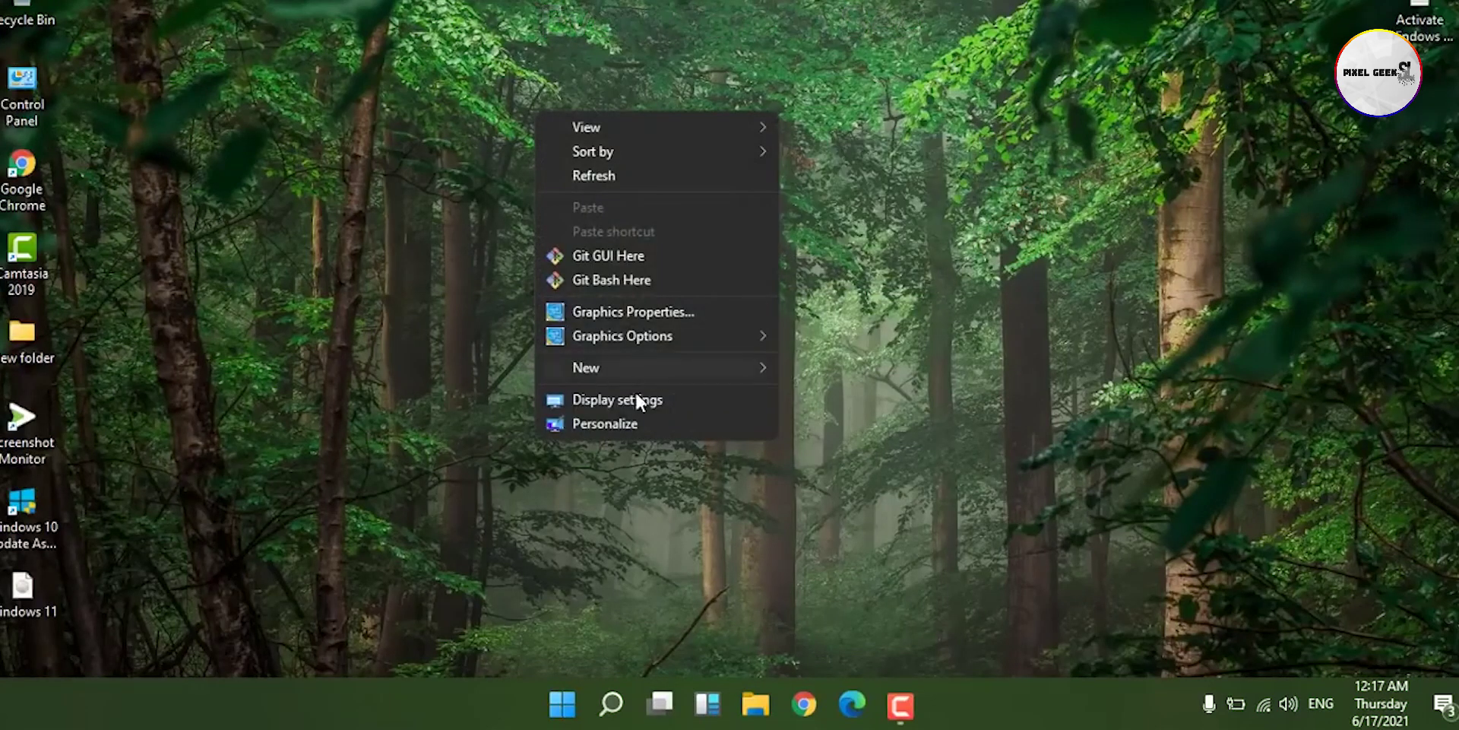
left_click(611, 422)
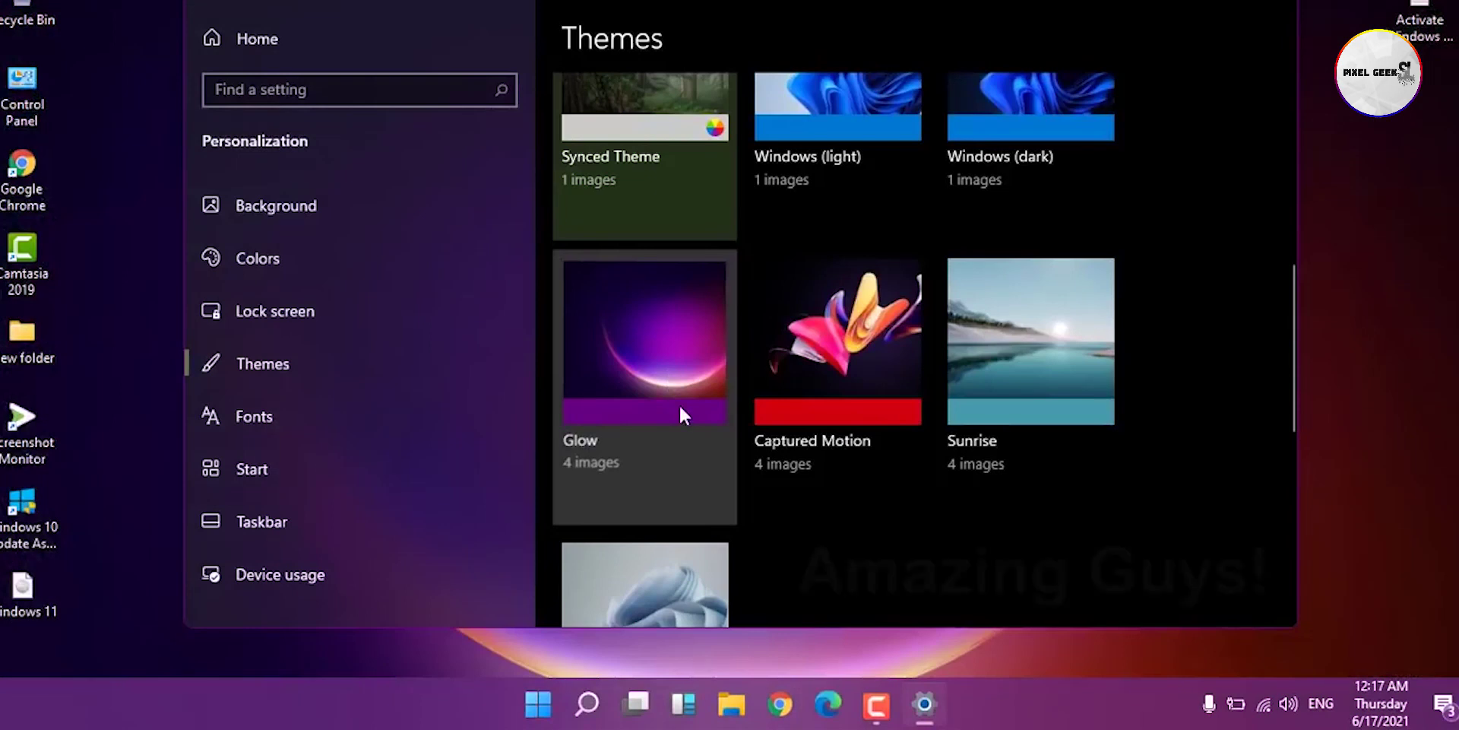
scroll(678, 403, "up", 5)
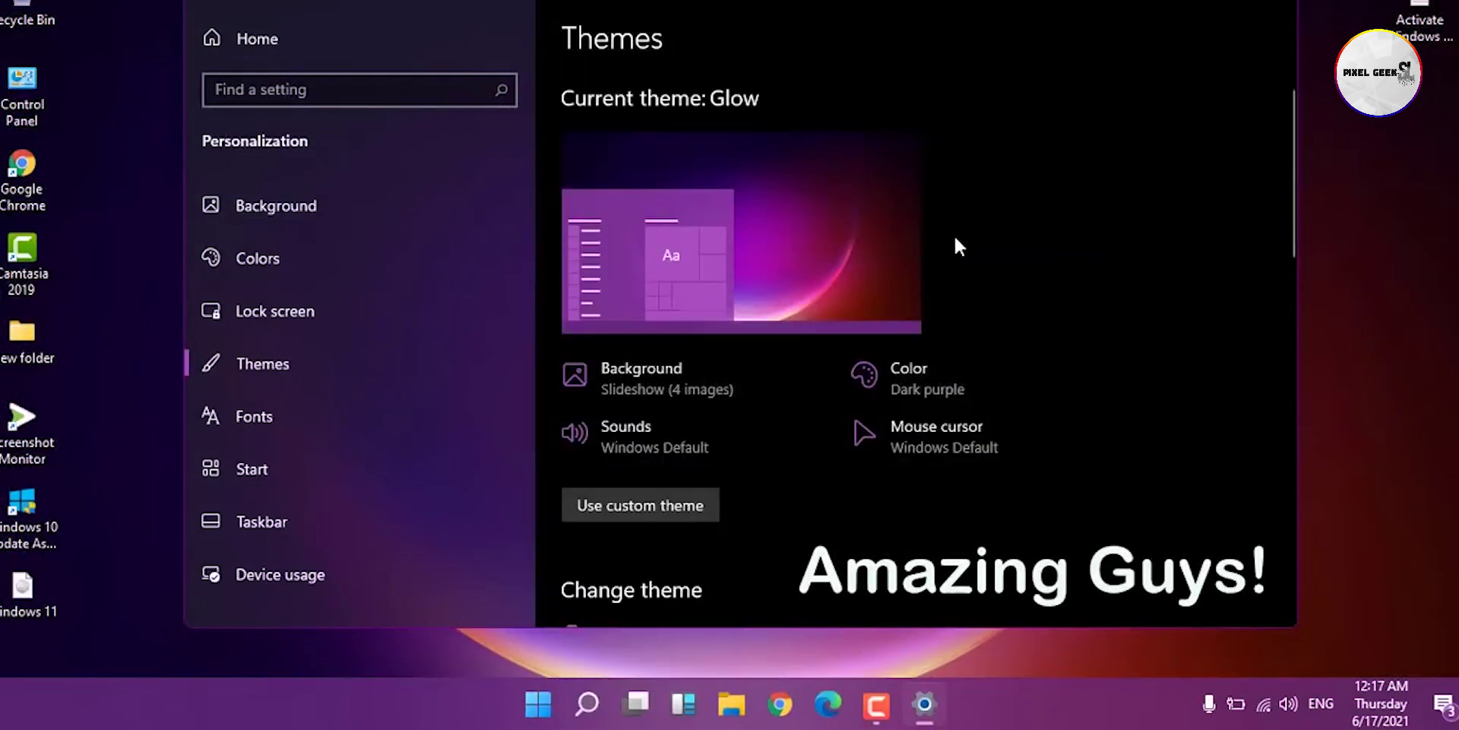
scroll(733, 316, "down", 8)
scroll(733, 316, "up", 8)
Examine the categories on the Settings home page and the options on the Windows Update page.
left_click(282, 190)
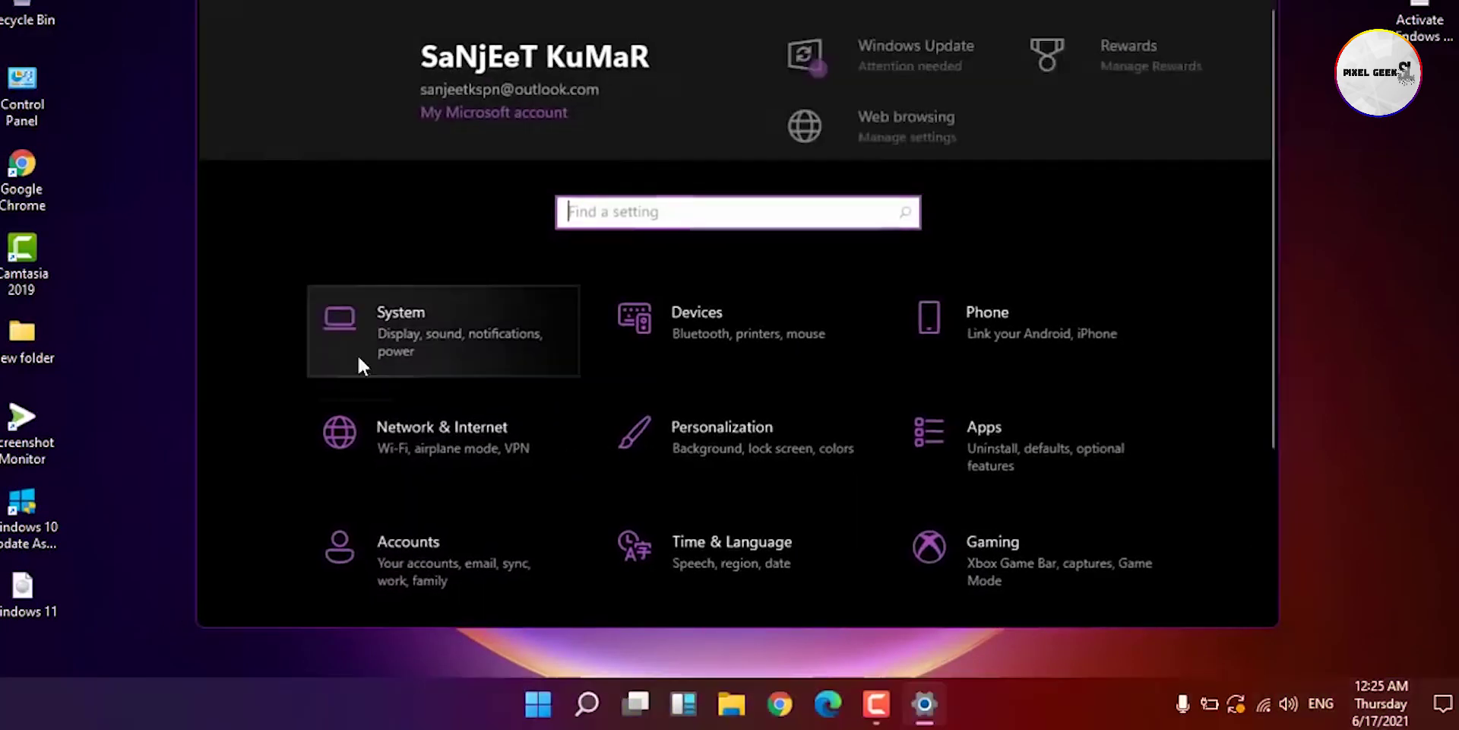
scroll(380, 411, "down", 3)
left_click(425, 543)
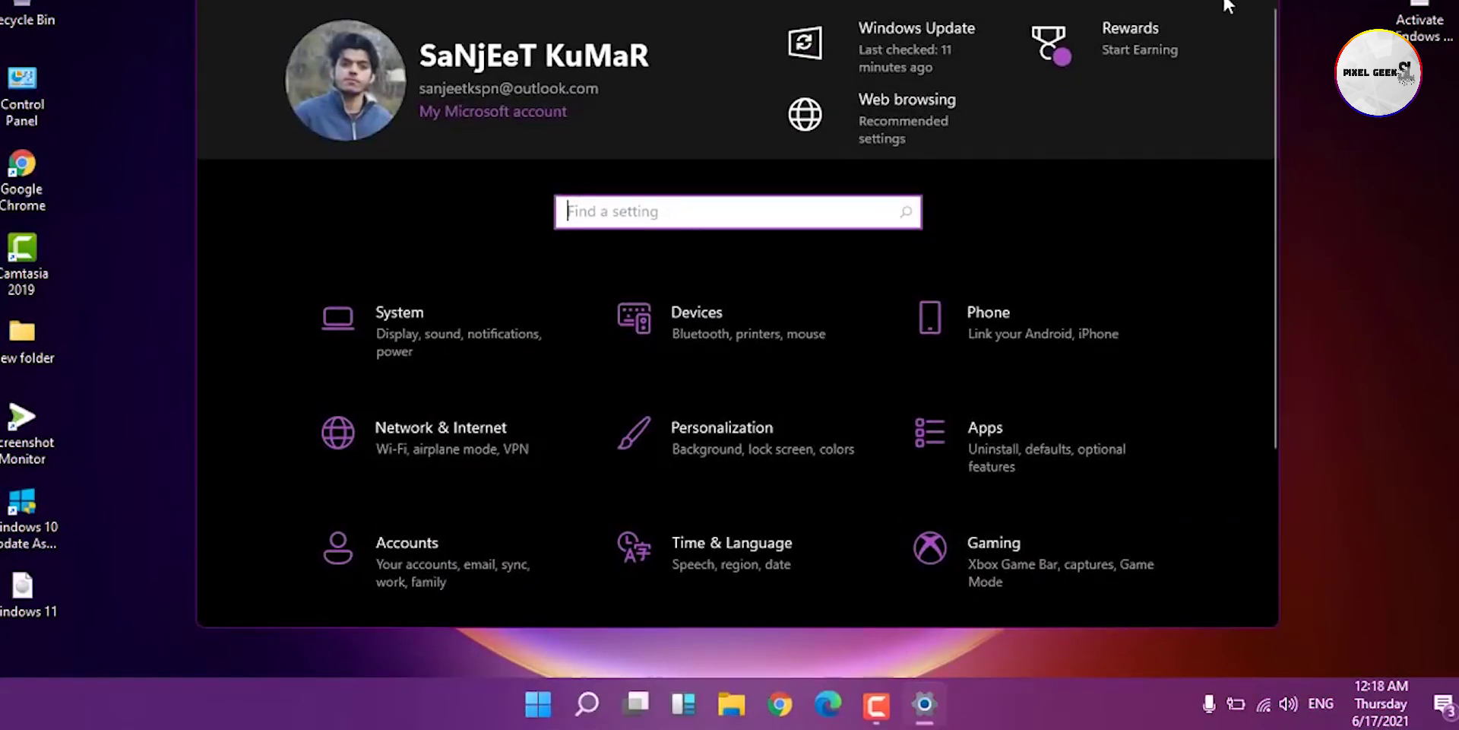
left_click(884, 154)
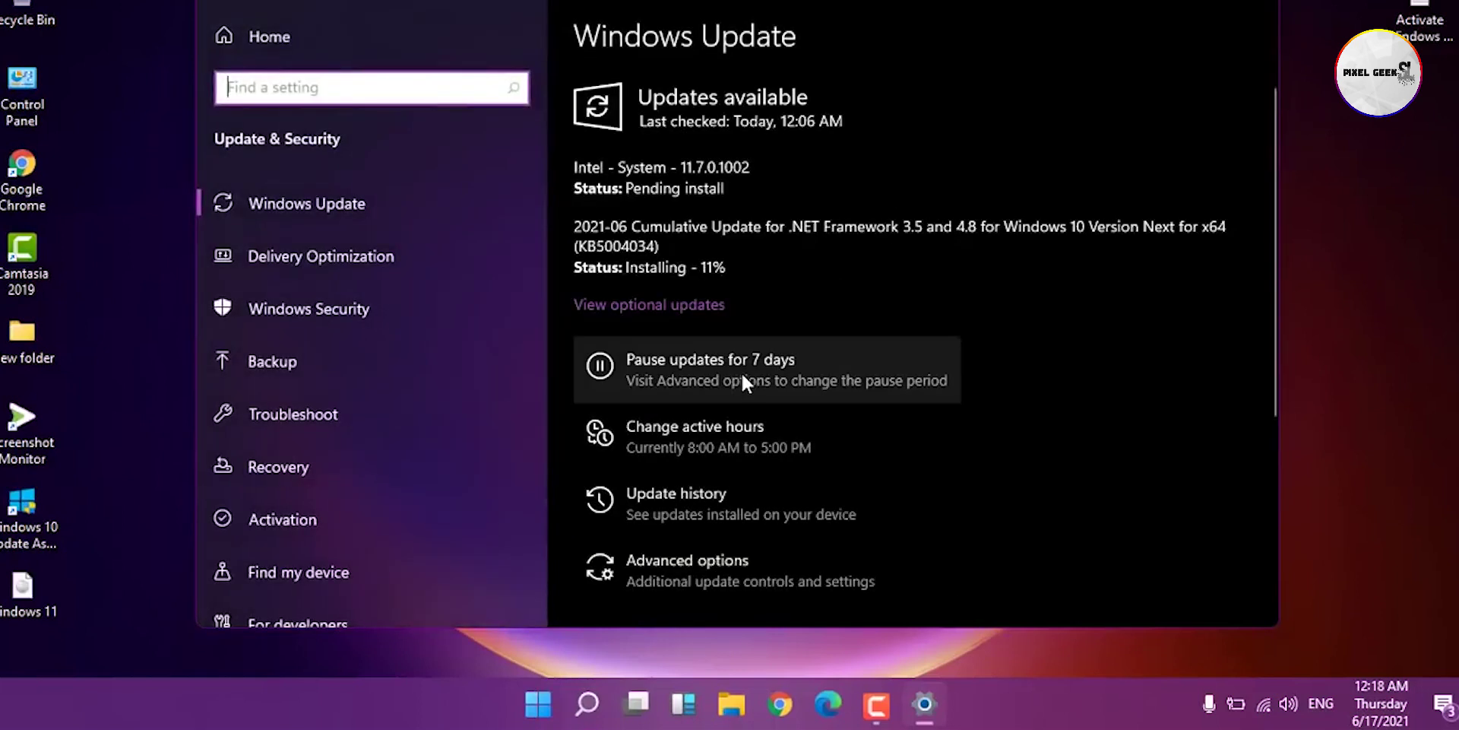
scroll(737, 370, "down", 5)
left_click(339, 201)
Return to the Personalization settings and examine the Background page's slideshow options.
left_click(259, 36)
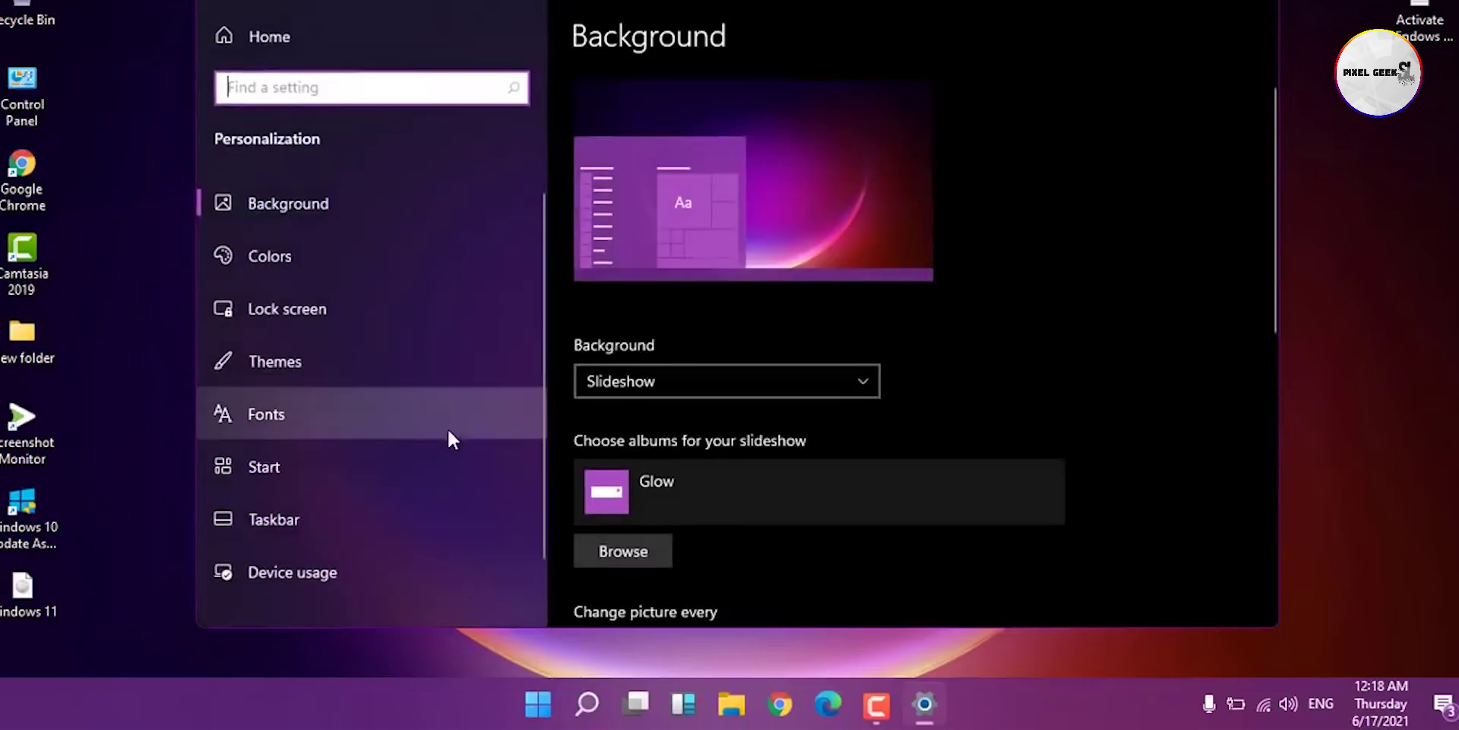
scroll(650, 404, "down", 5)
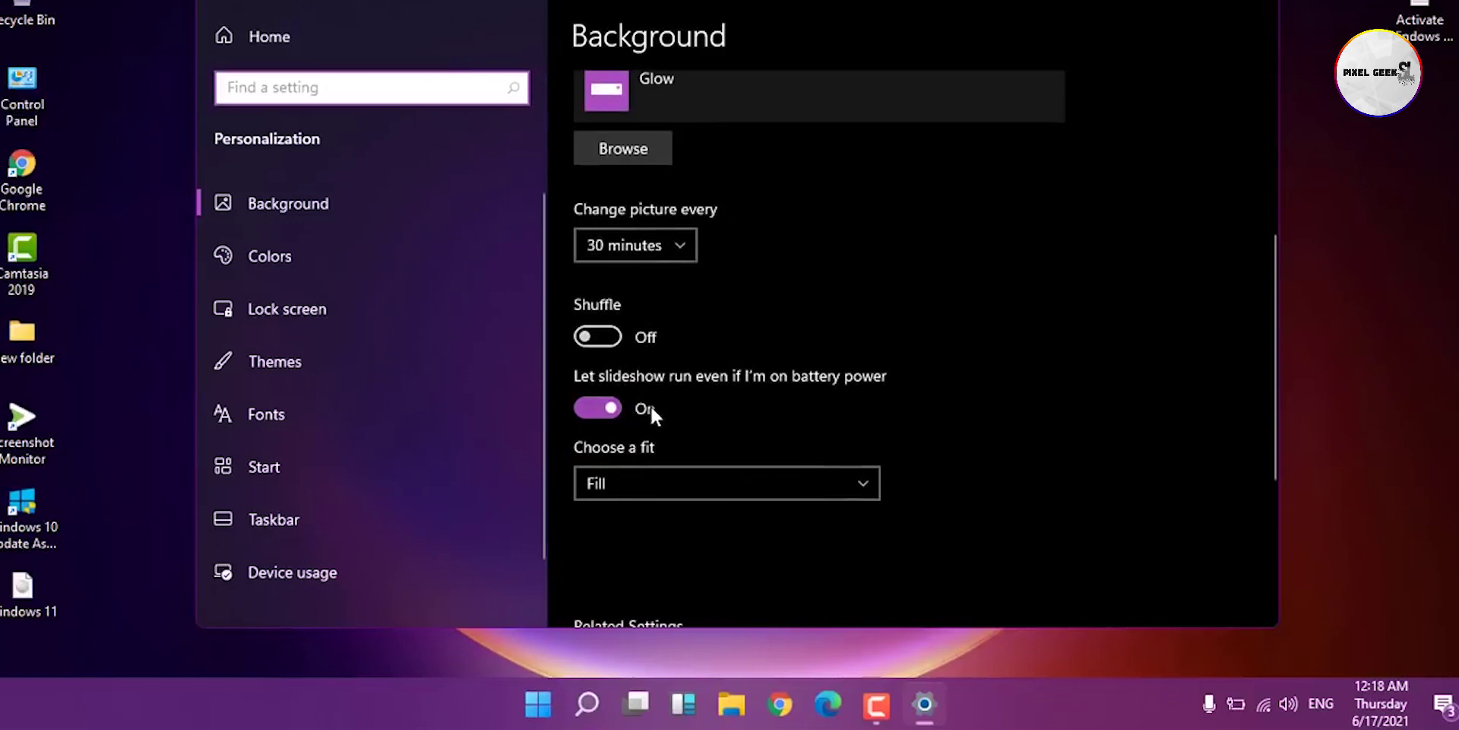
scroll(651, 405, "up", 5)
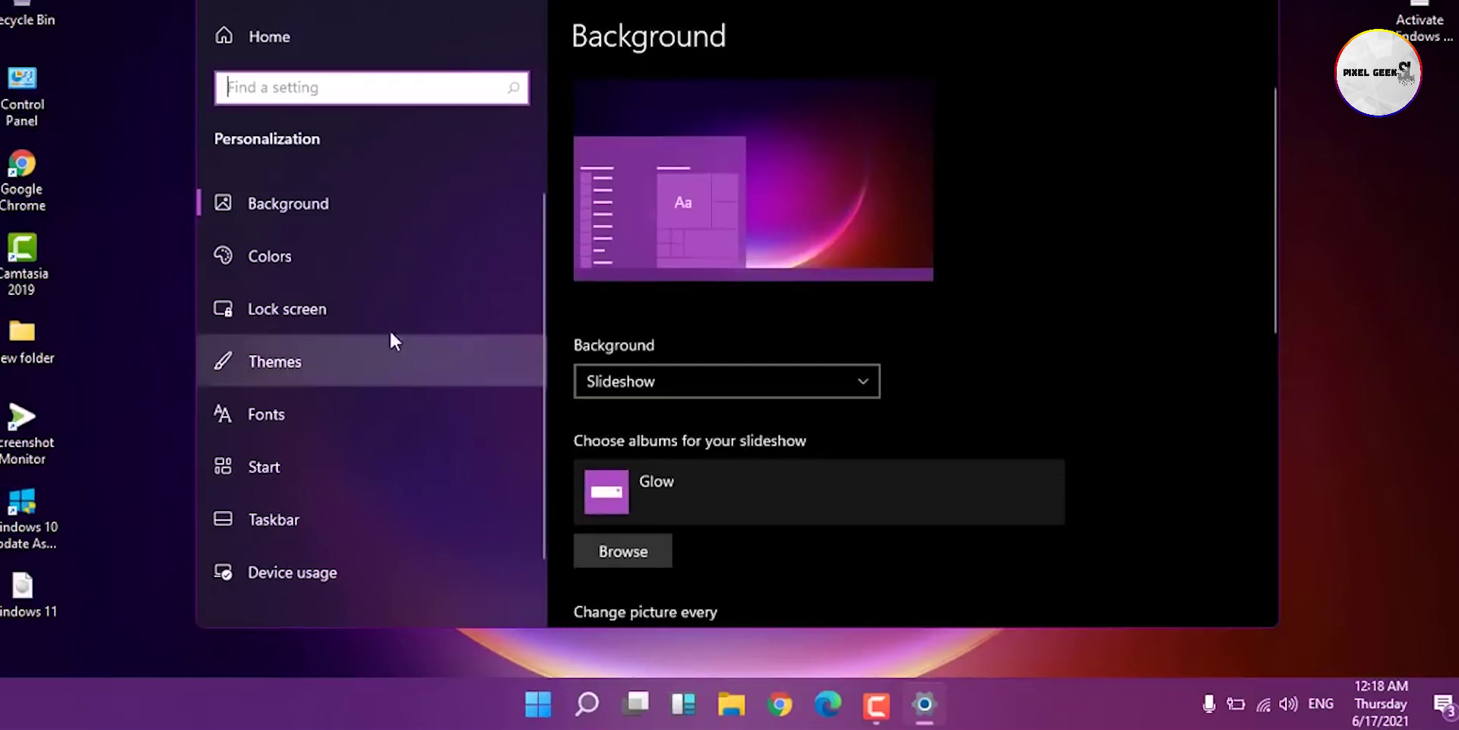
Apply an accent color picked automatically from the background in the Colors settings, and turn automatic picking back off.
left_click(312, 267)
scroll(741, 380, "down", 4)
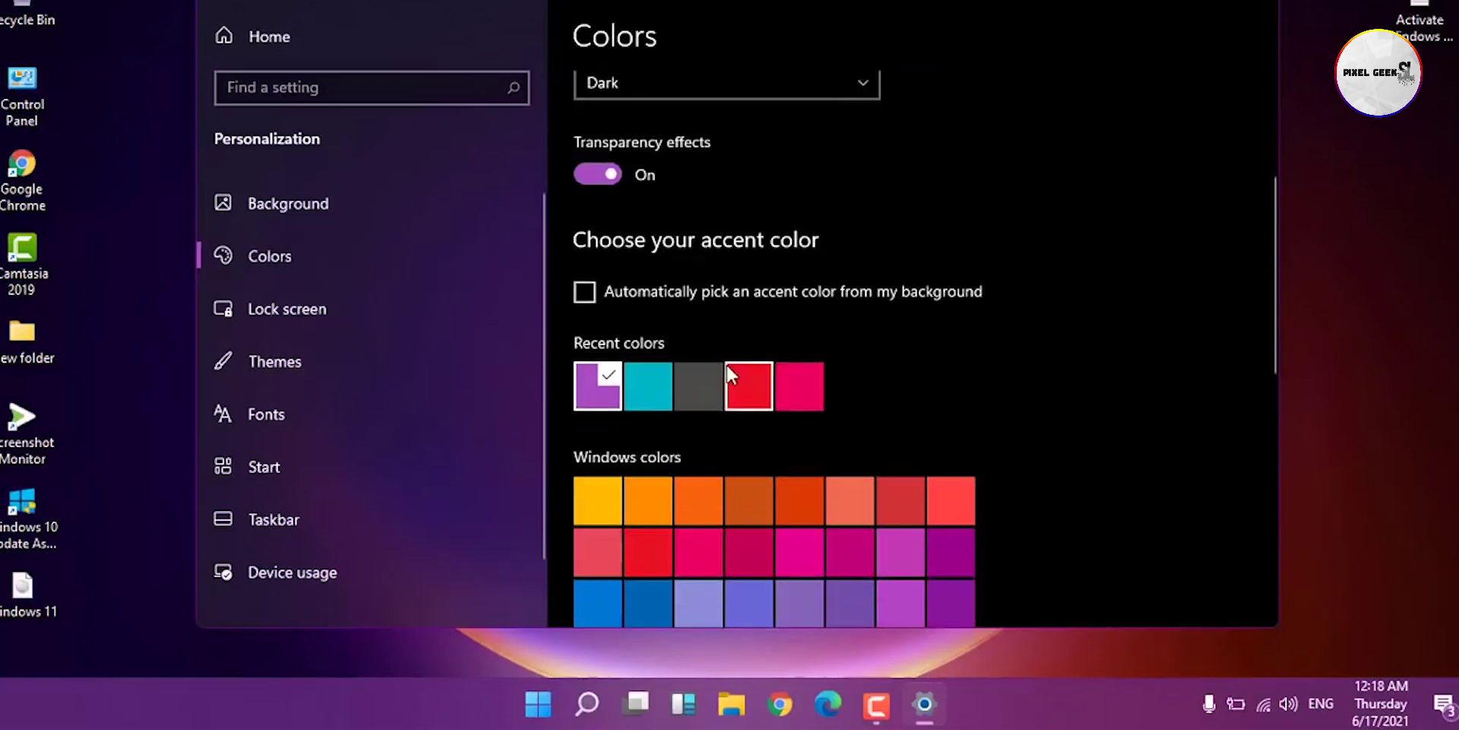
left_click(683, 308)
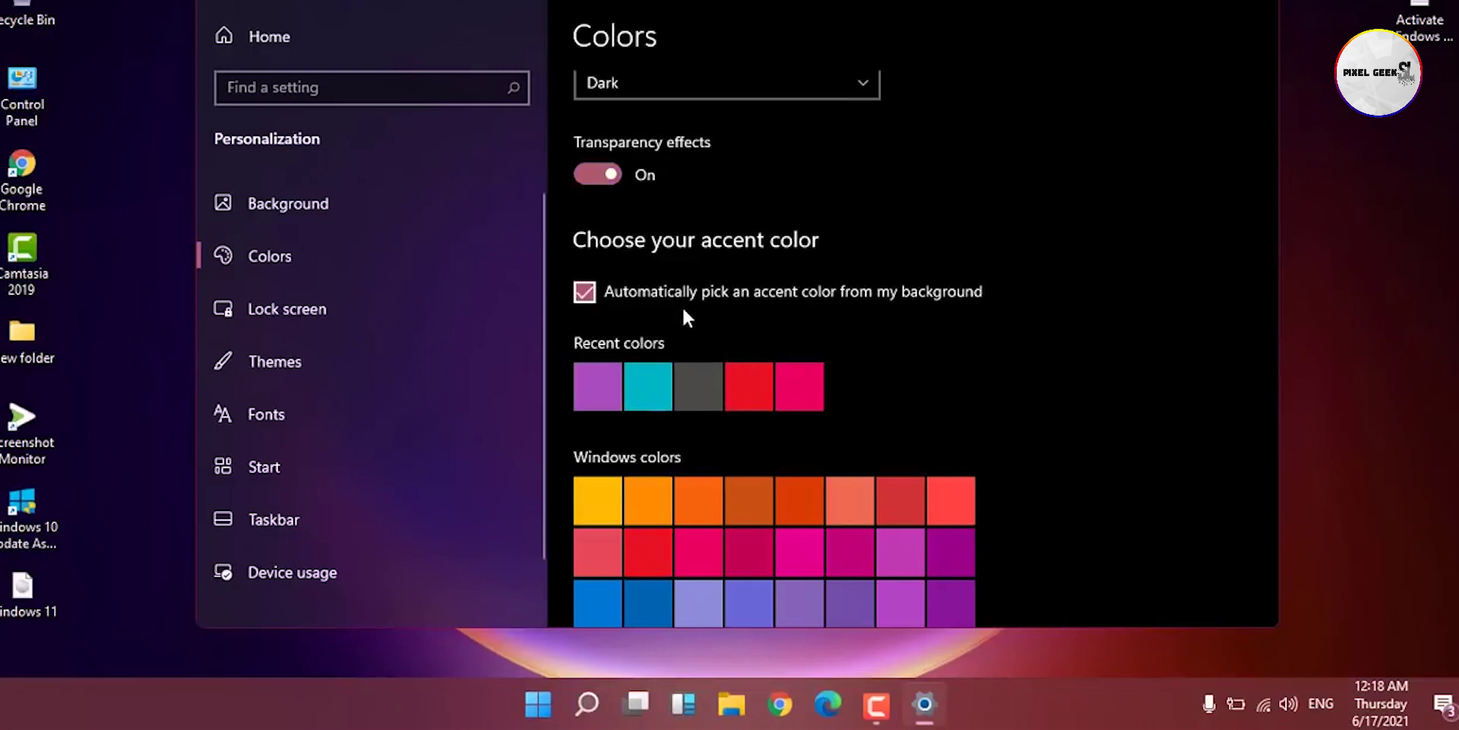
scroll(904, 349, "down", 9)
scroll(905, 349, "up", 5)
scroll(771, 349, "up", 5)
left_click(584, 394)
scroll(532, 365, "up", 3)
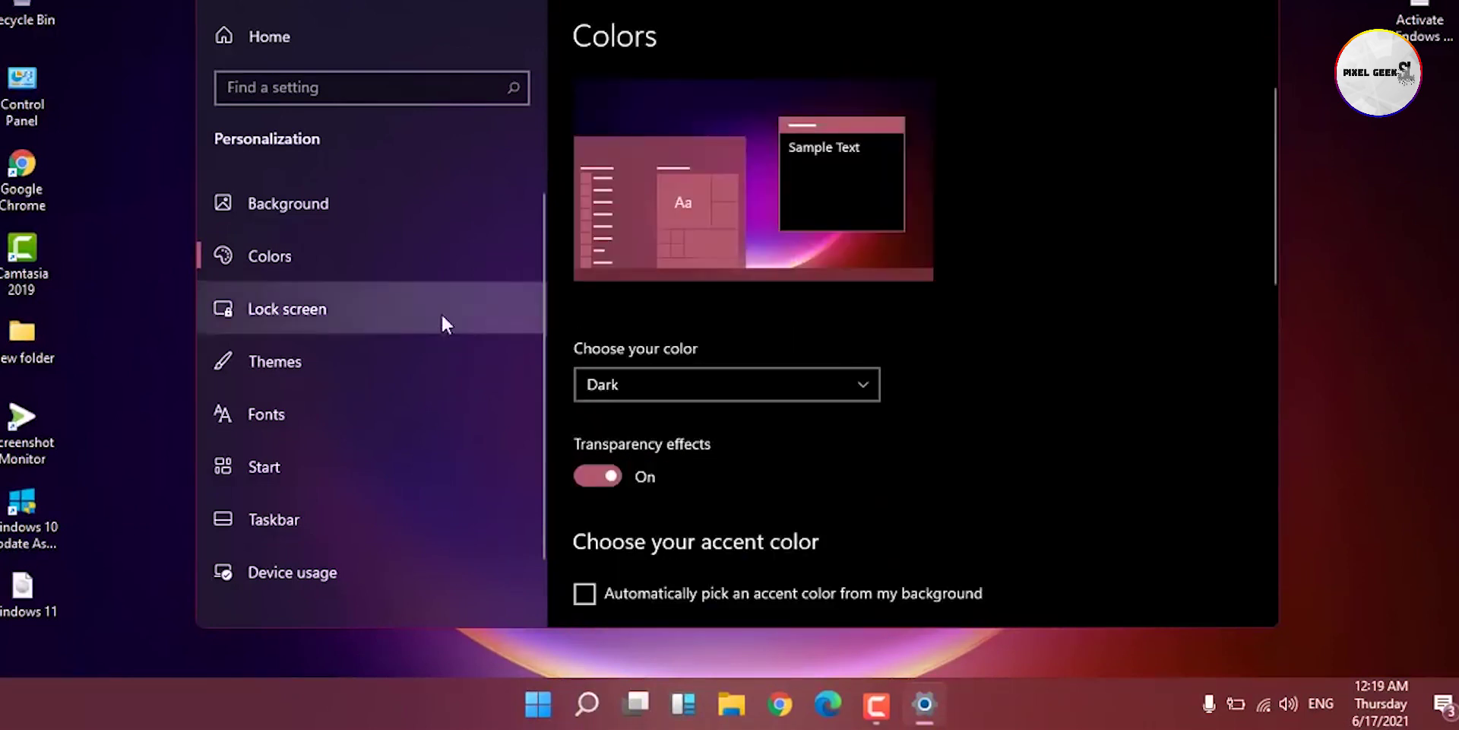
Set the Windows color mode to Light and look over the remaining color options.
left_click(699, 382)
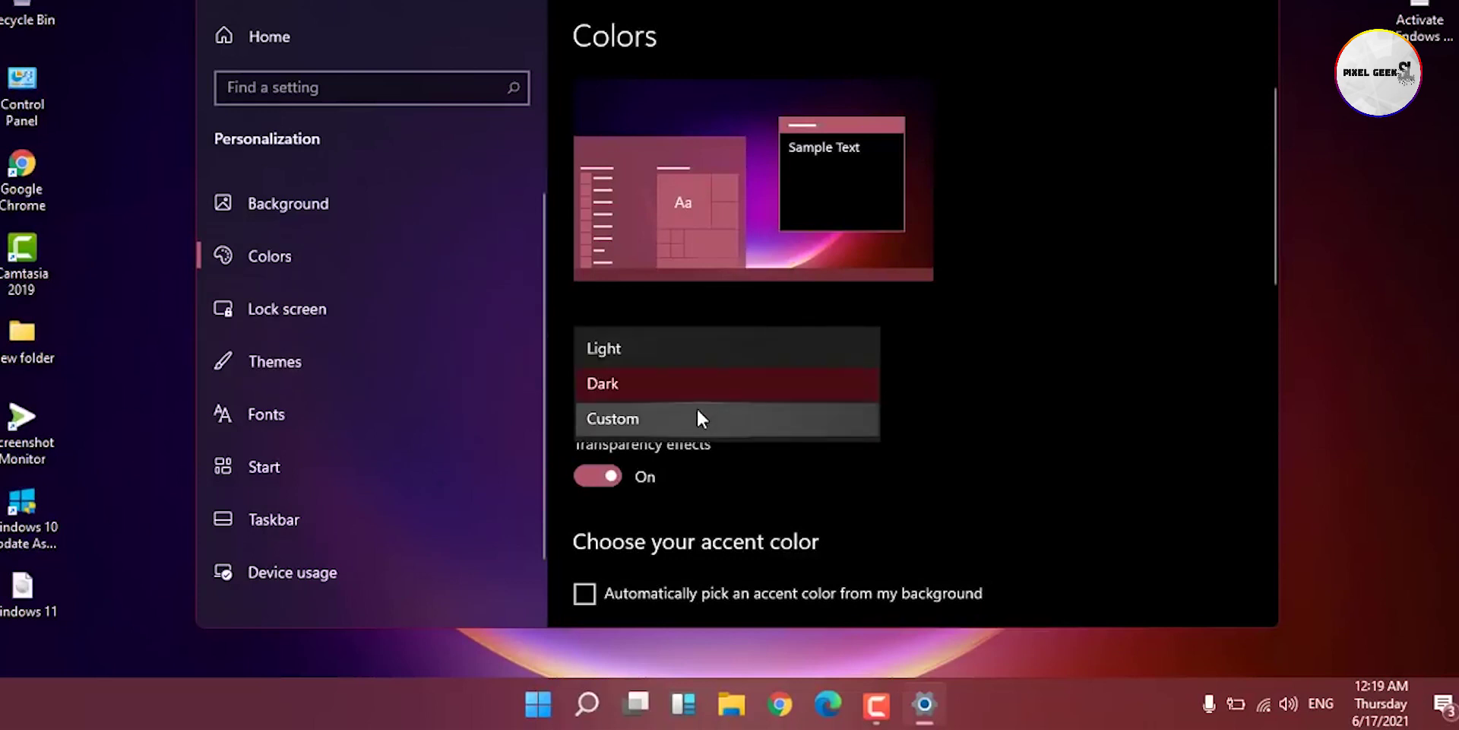
left_click(683, 346)
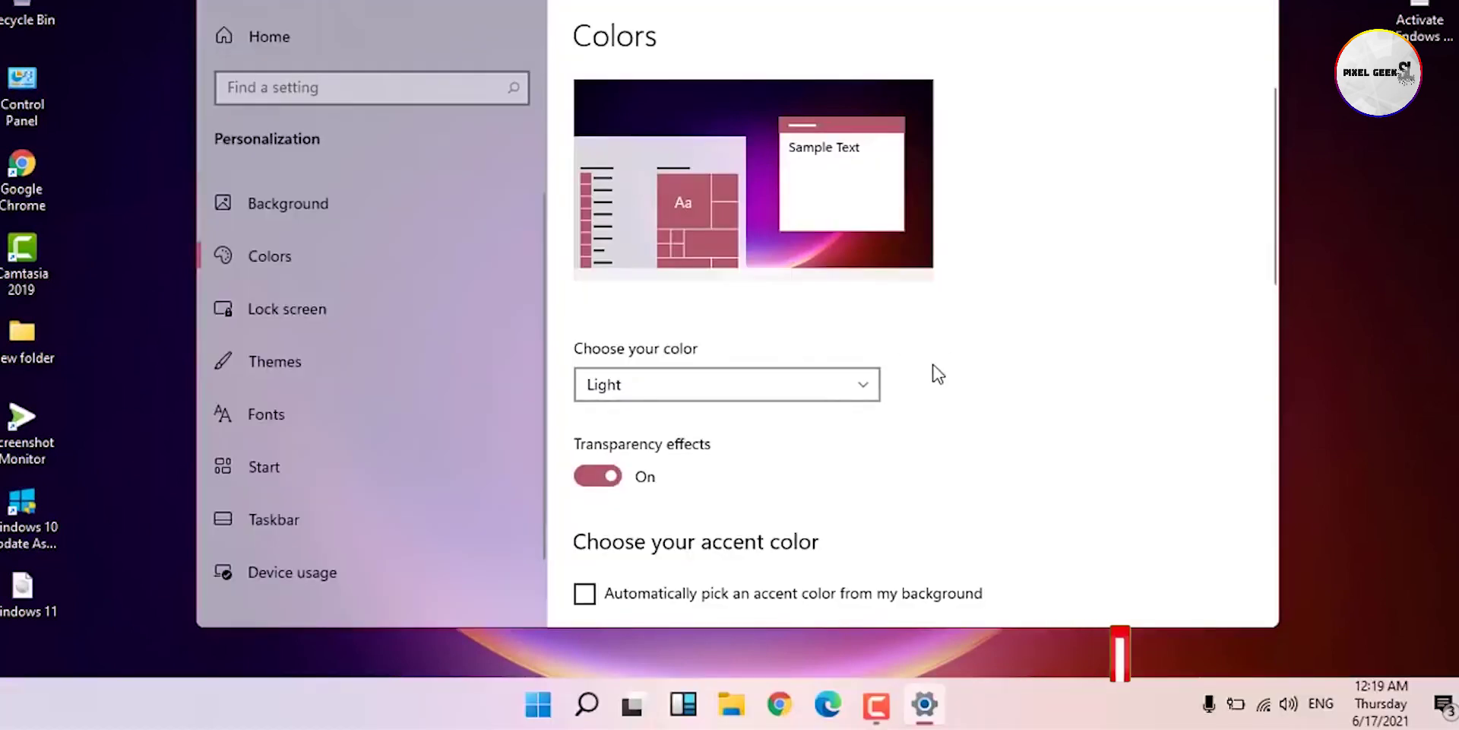
scroll(935, 395, "down", 3)
scroll(894, 398, "up", 1)
scroll(892, 397, "down", 6)
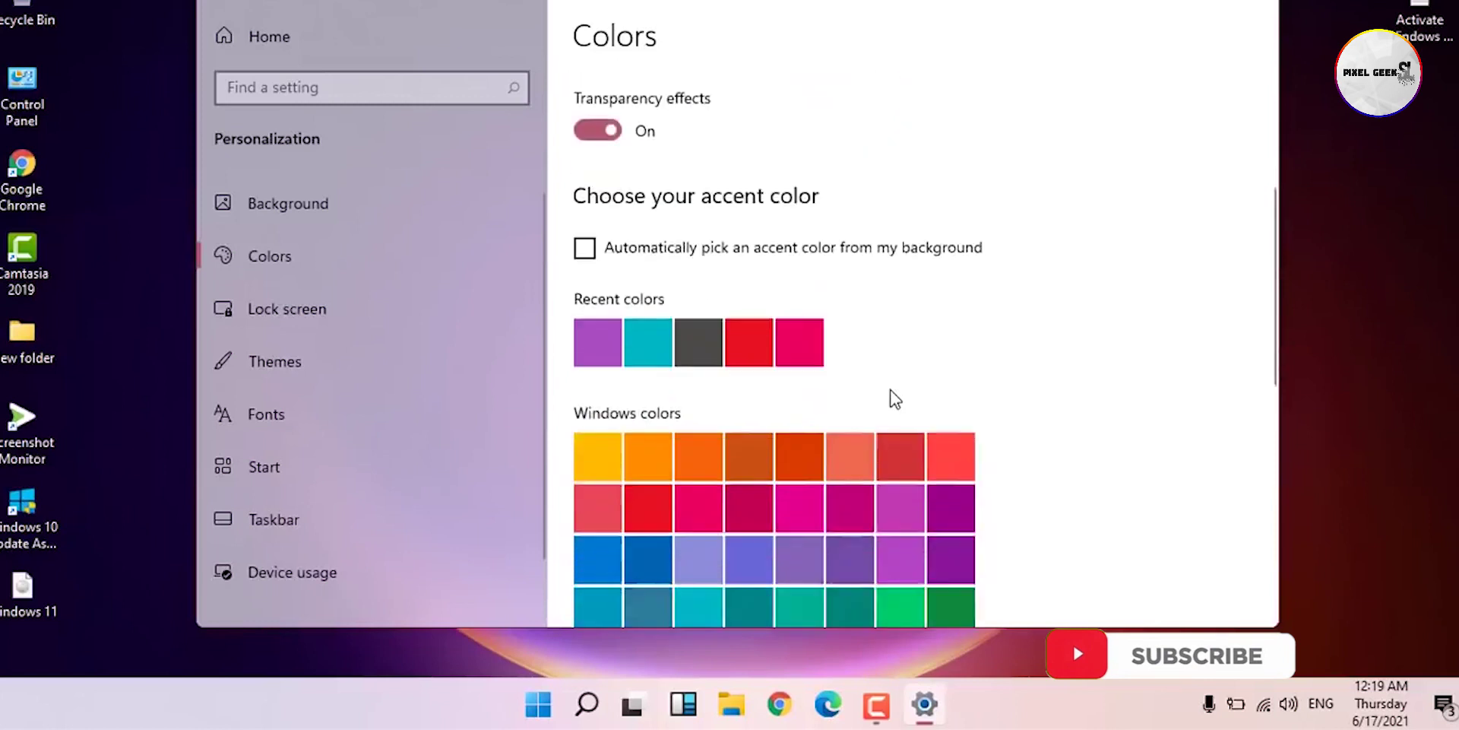
scroll(892, 398, "up", 6)
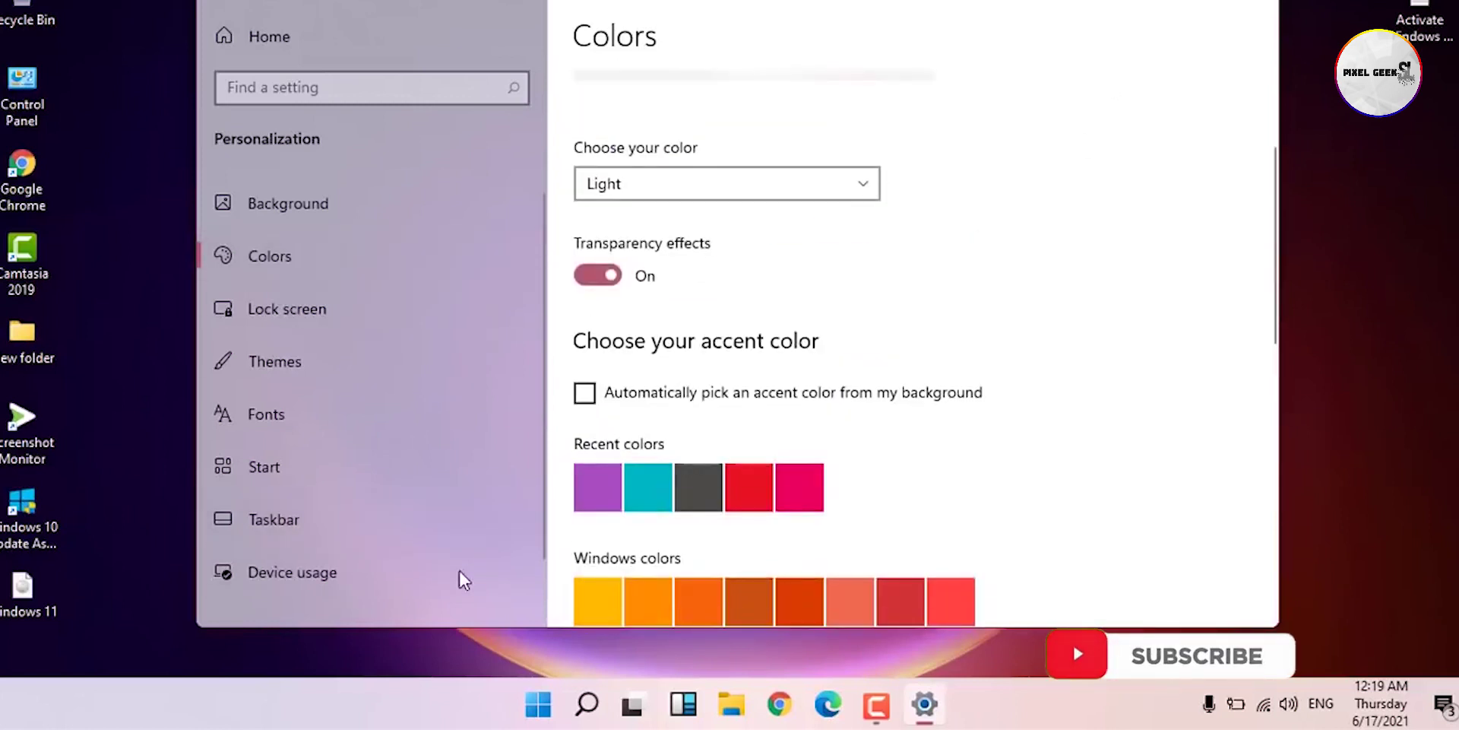
Check the Start menu, show the desktop, and refresh it.
left_click(543, 707)
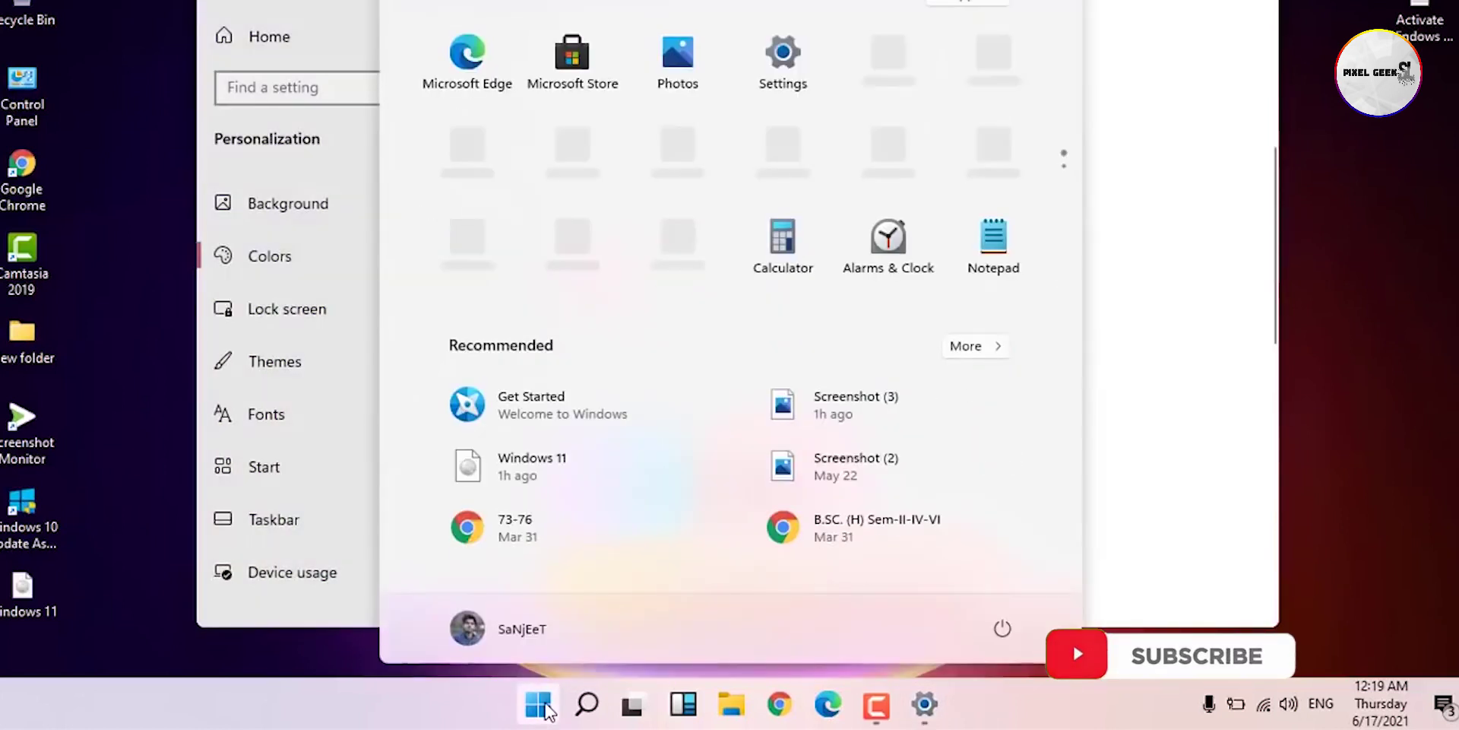
left_click(543, 707)
key("super+d")
right_click(618, 249)
left_click(639, 316)
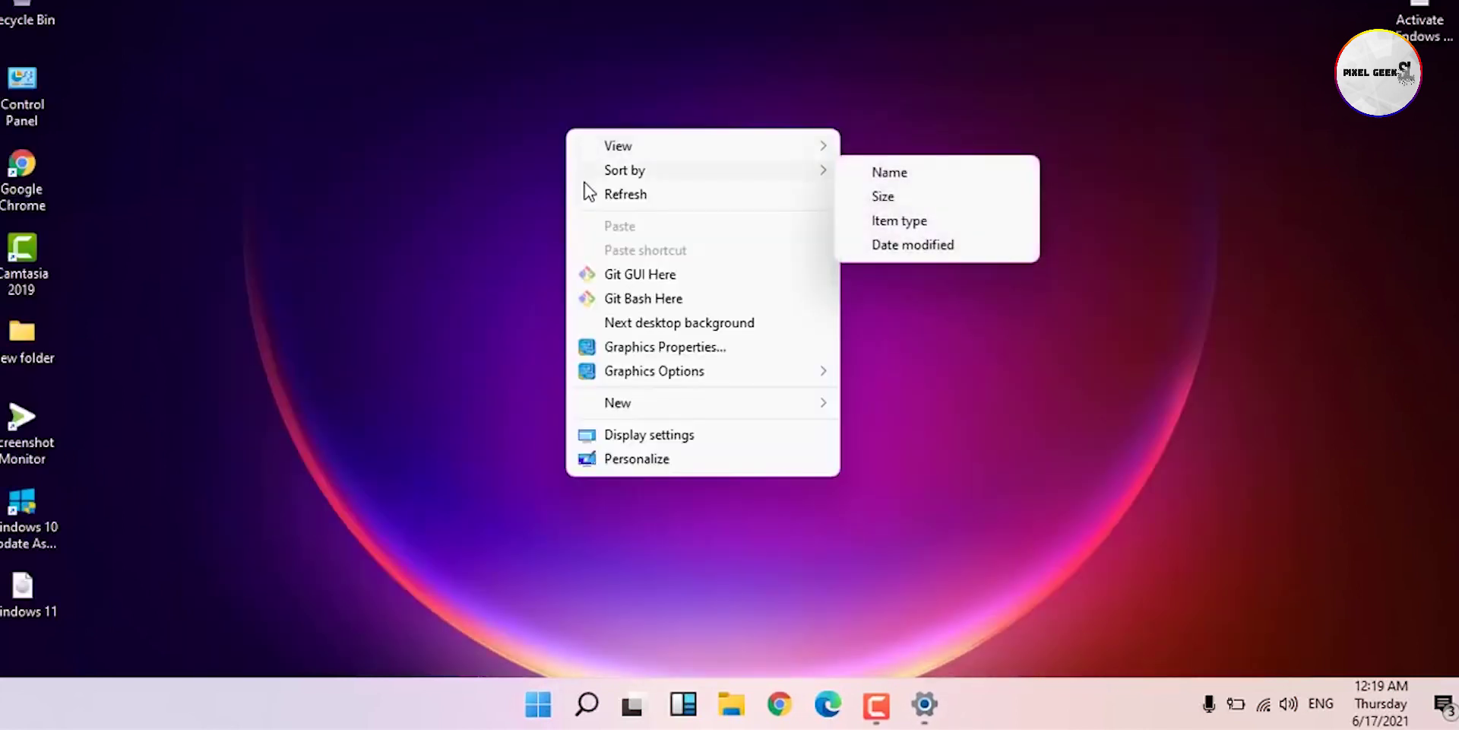
left_click(590, 193)
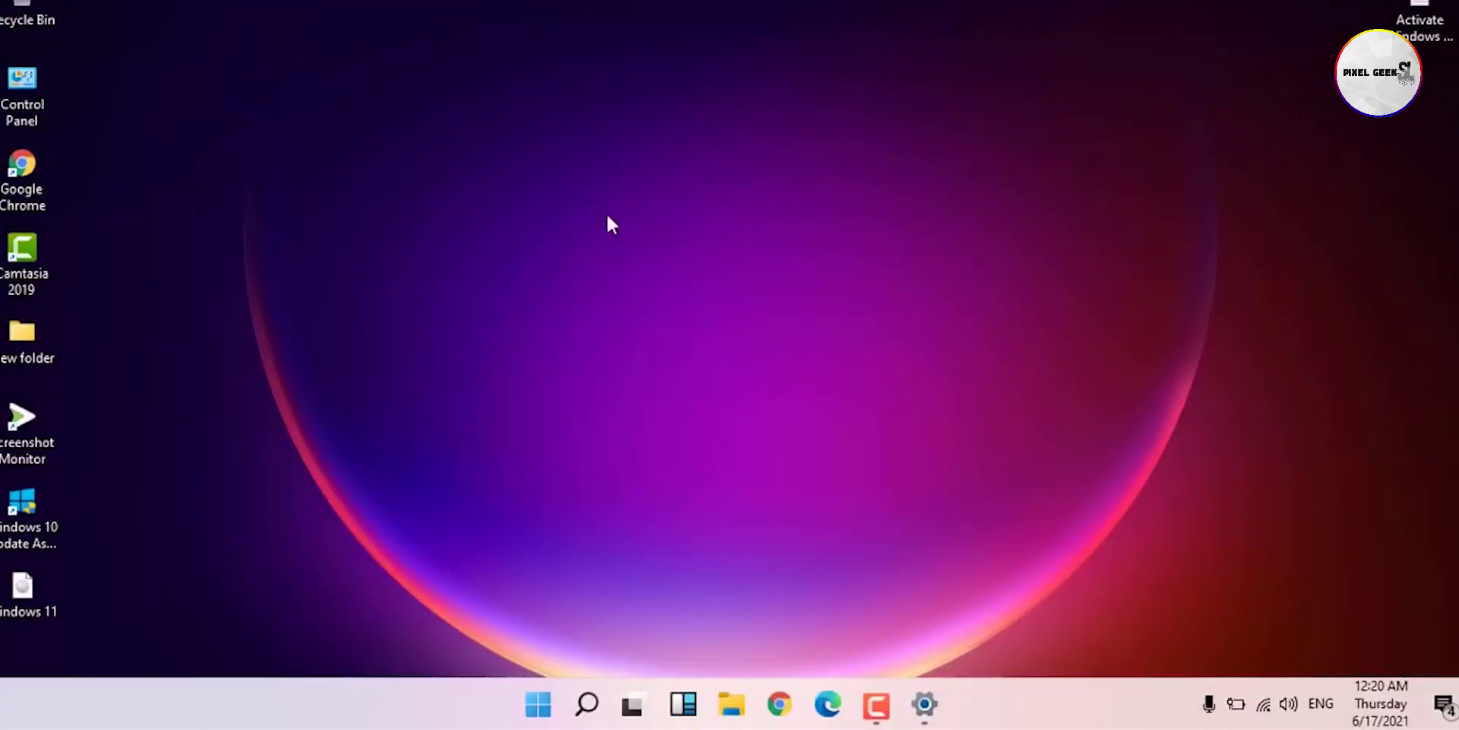
Open File Explorer at This PC and reposition its window on the desktop.
key("super+e")
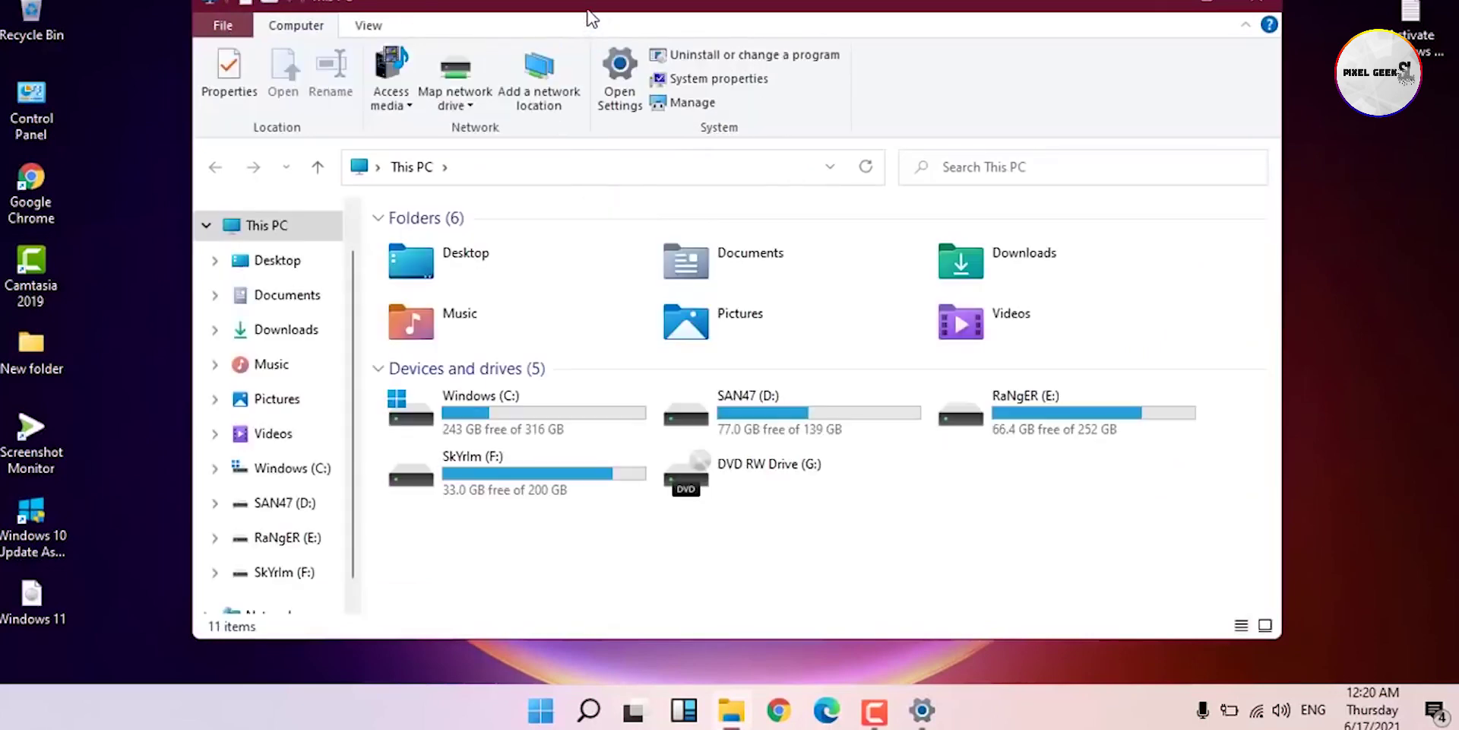
left_click_drag(592, 17, 618, 12)
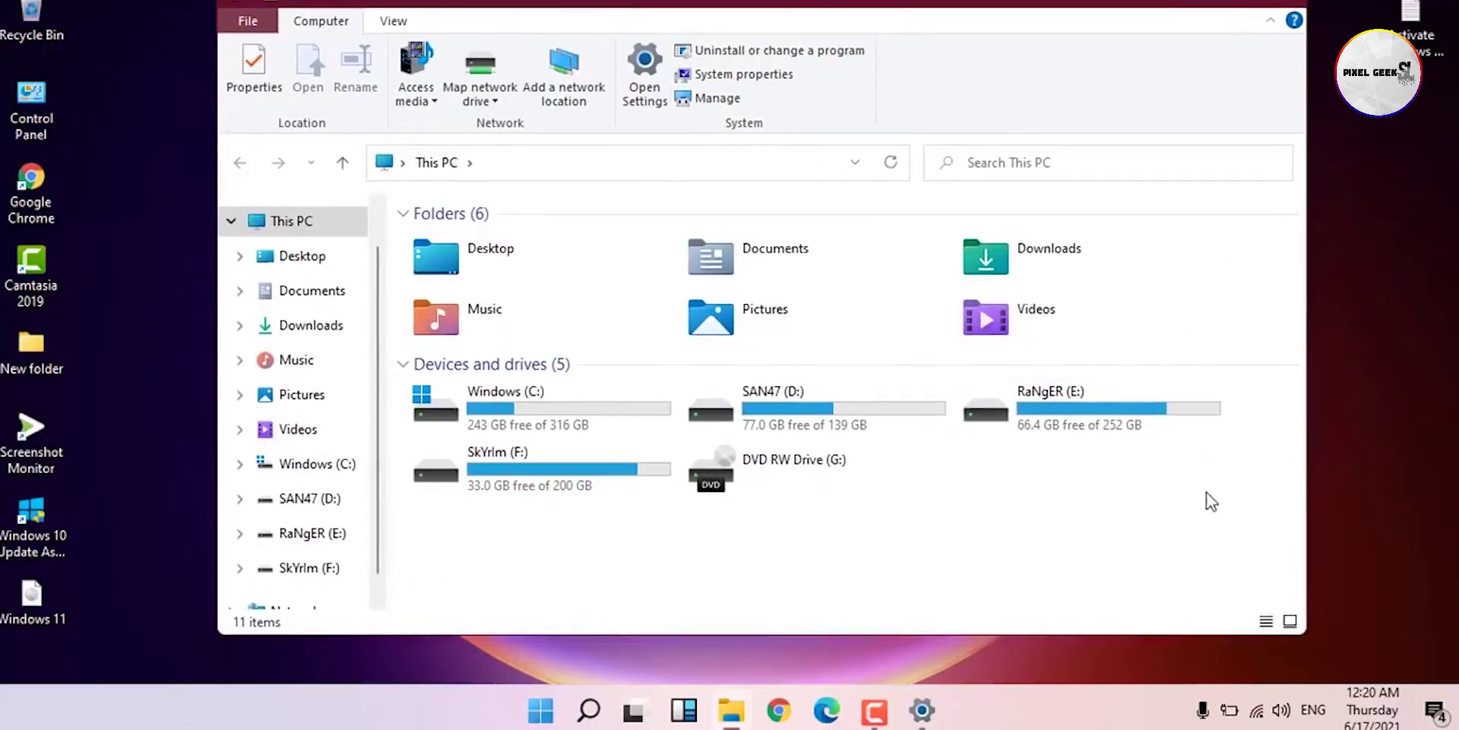
View the contents of the Windows (C:) drive, return to This PC, and close File Explorer.
double_click(532, 389)
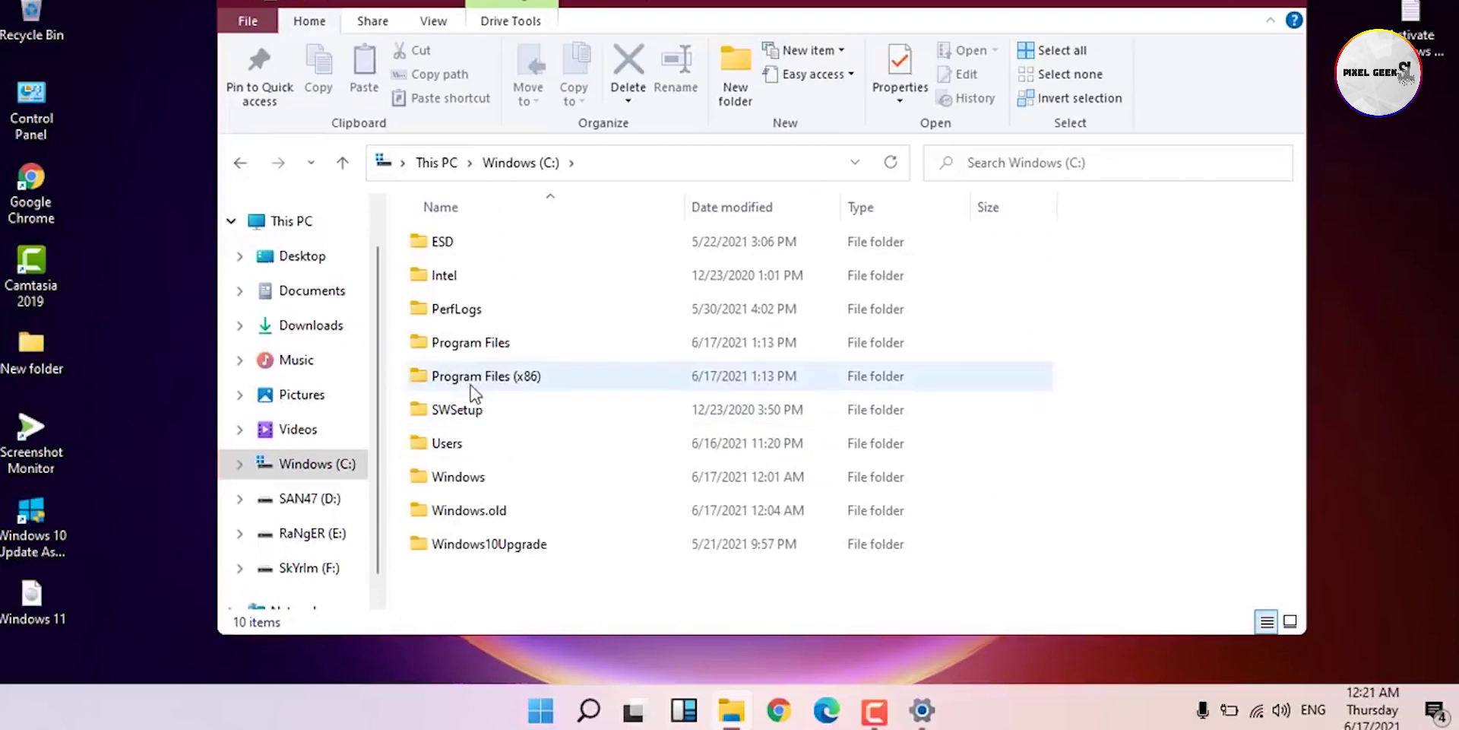
left_click(286, 222)
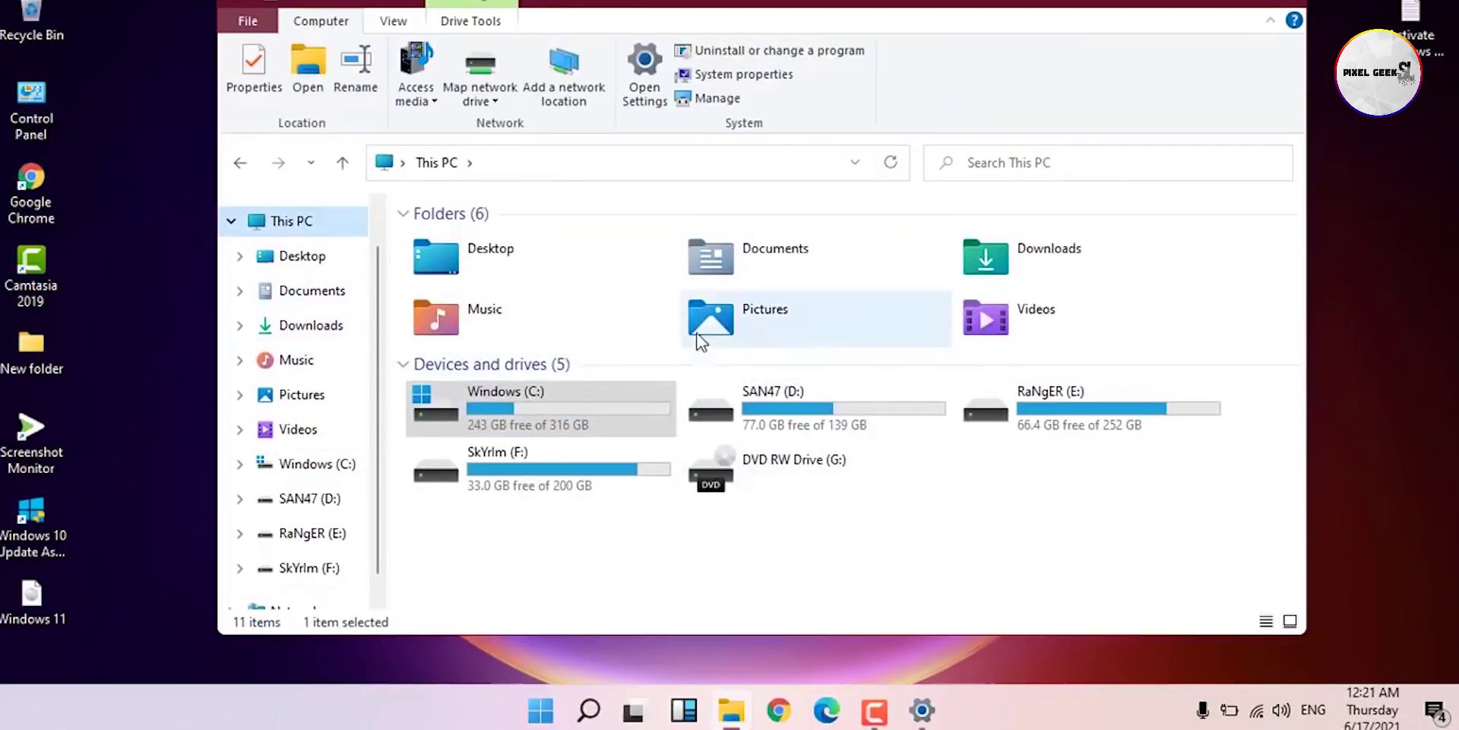
left_click(1262, 4)
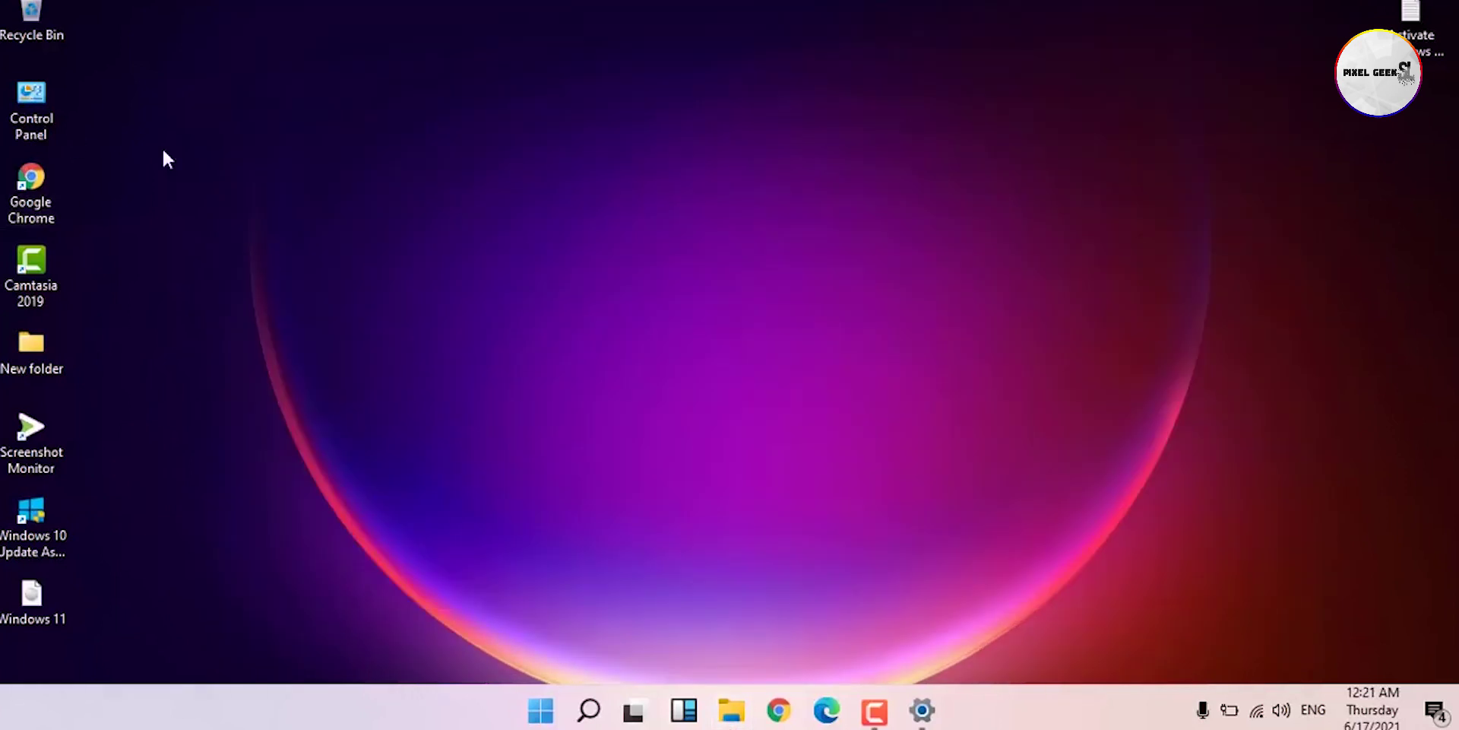
Check the power options and the user account options in the Start menu, and close it.
left_click(542, 709)
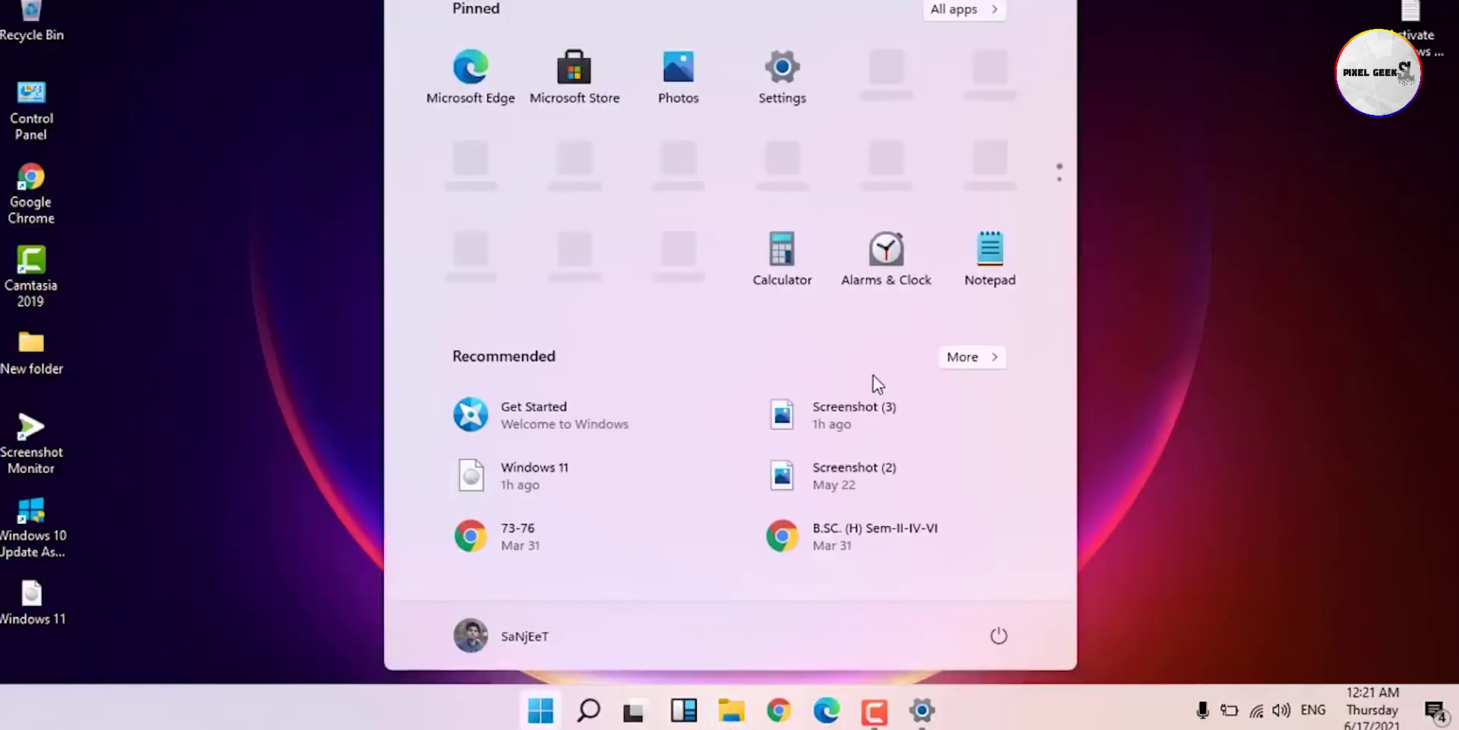
left_click(1002, 630)
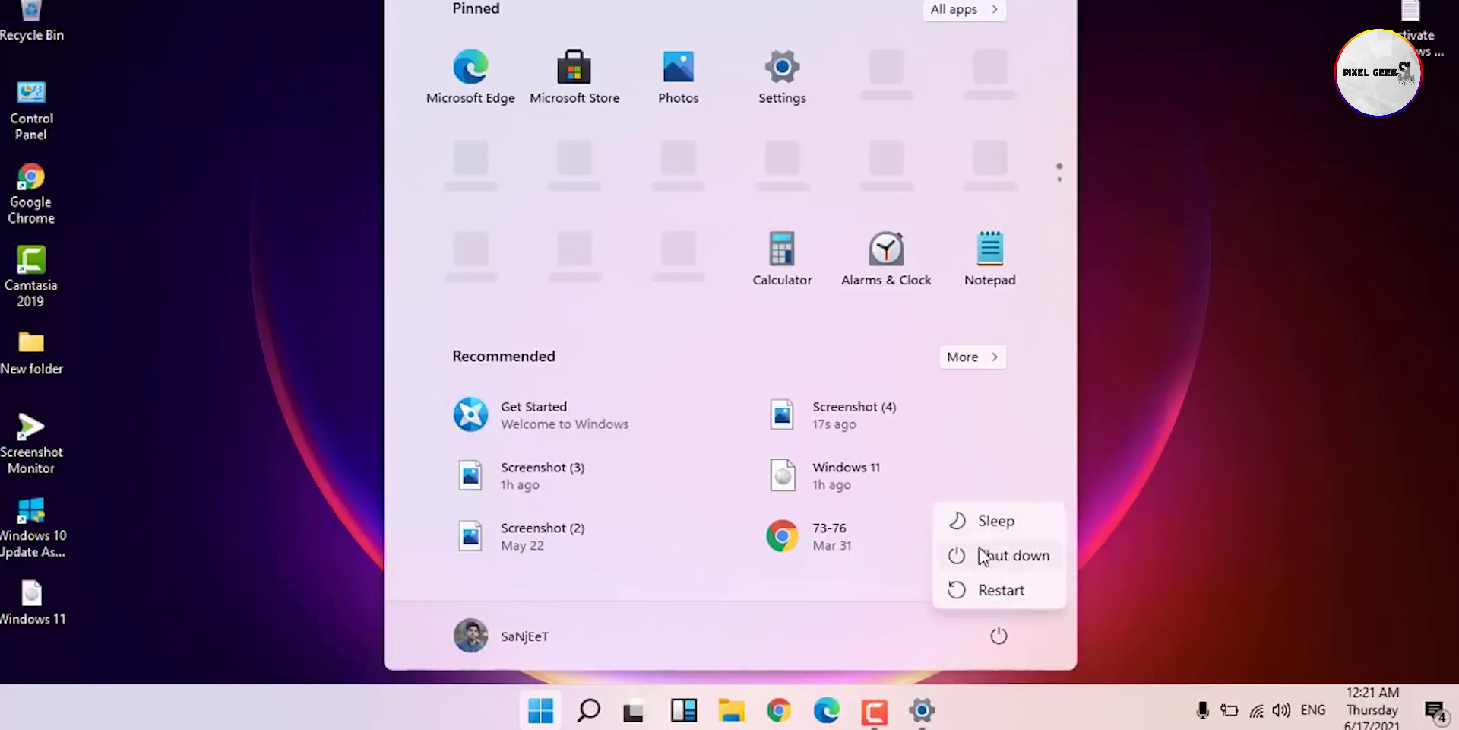
left_click(536, 652)
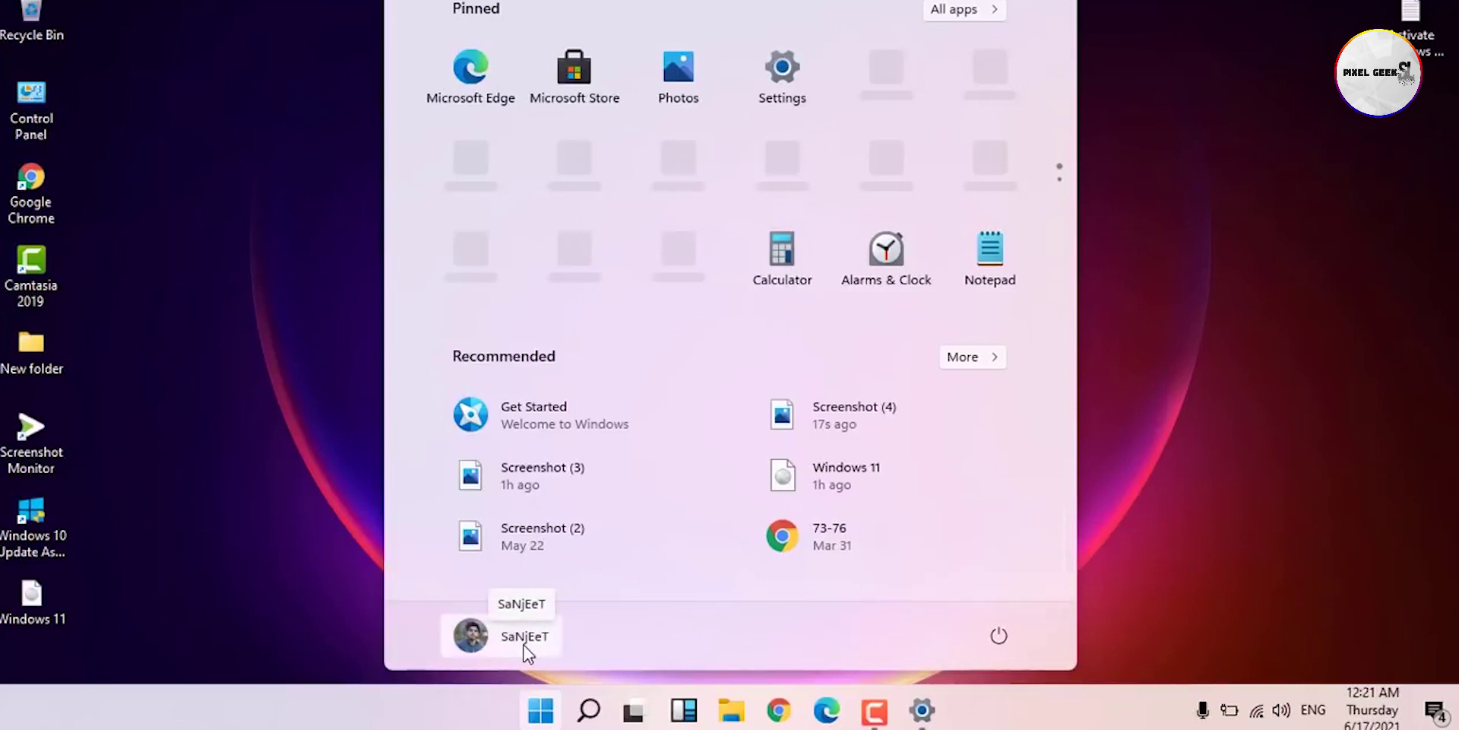
left_click(528, 642)
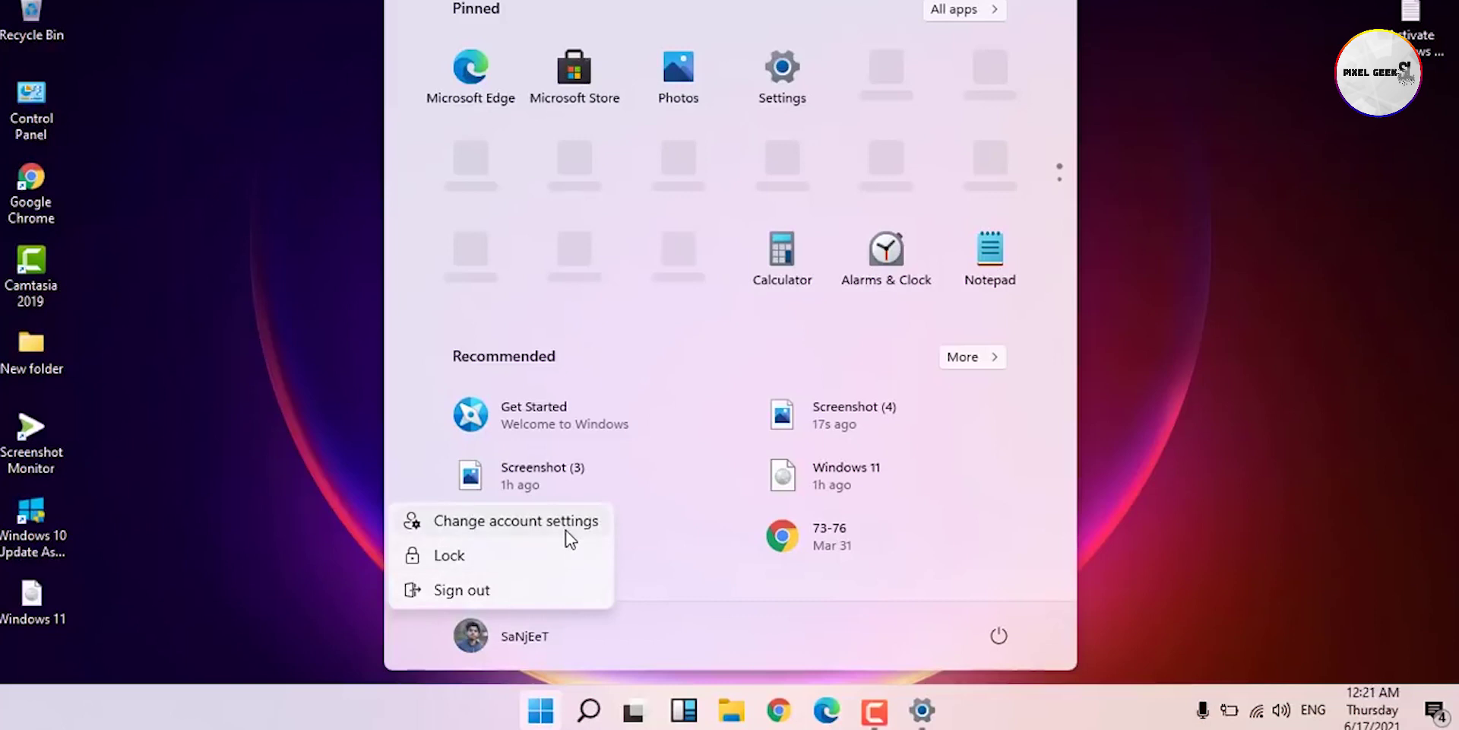
left_click(621, 522)
left_click(1202, 335)
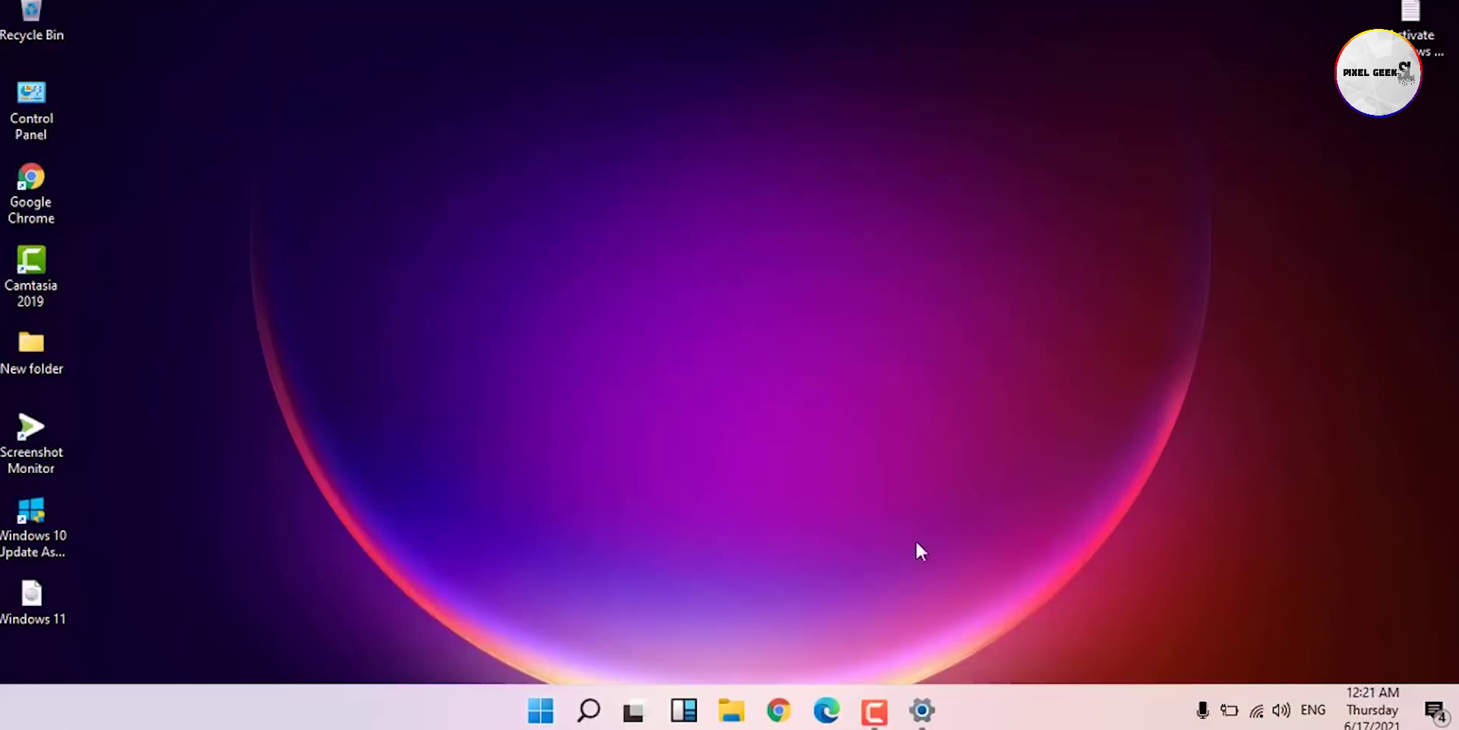
Open the widgets panel, look through its weather, market and news cards, and close it.
left_click(685, 714)
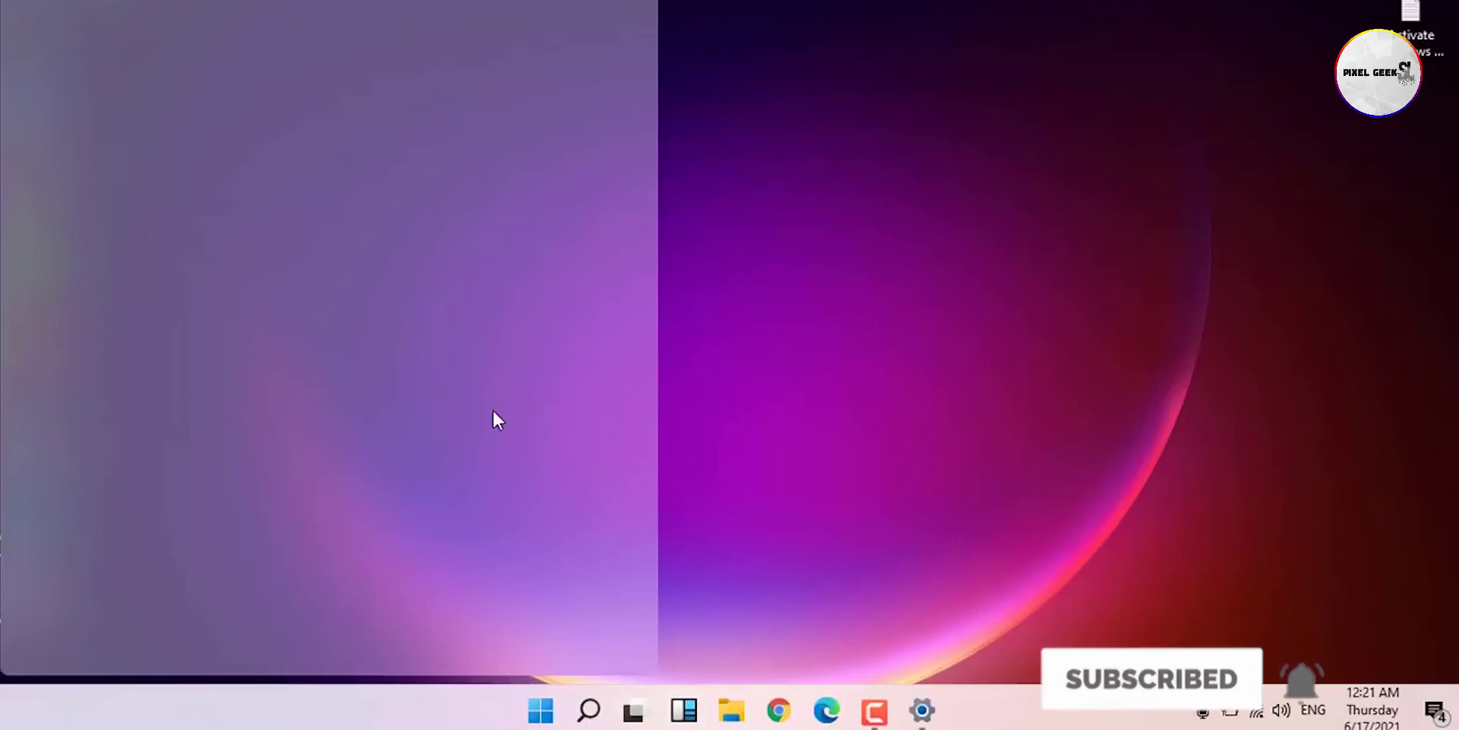
scroll(495, 418, "down", 2)
scroll(495, 424, "down", 5)
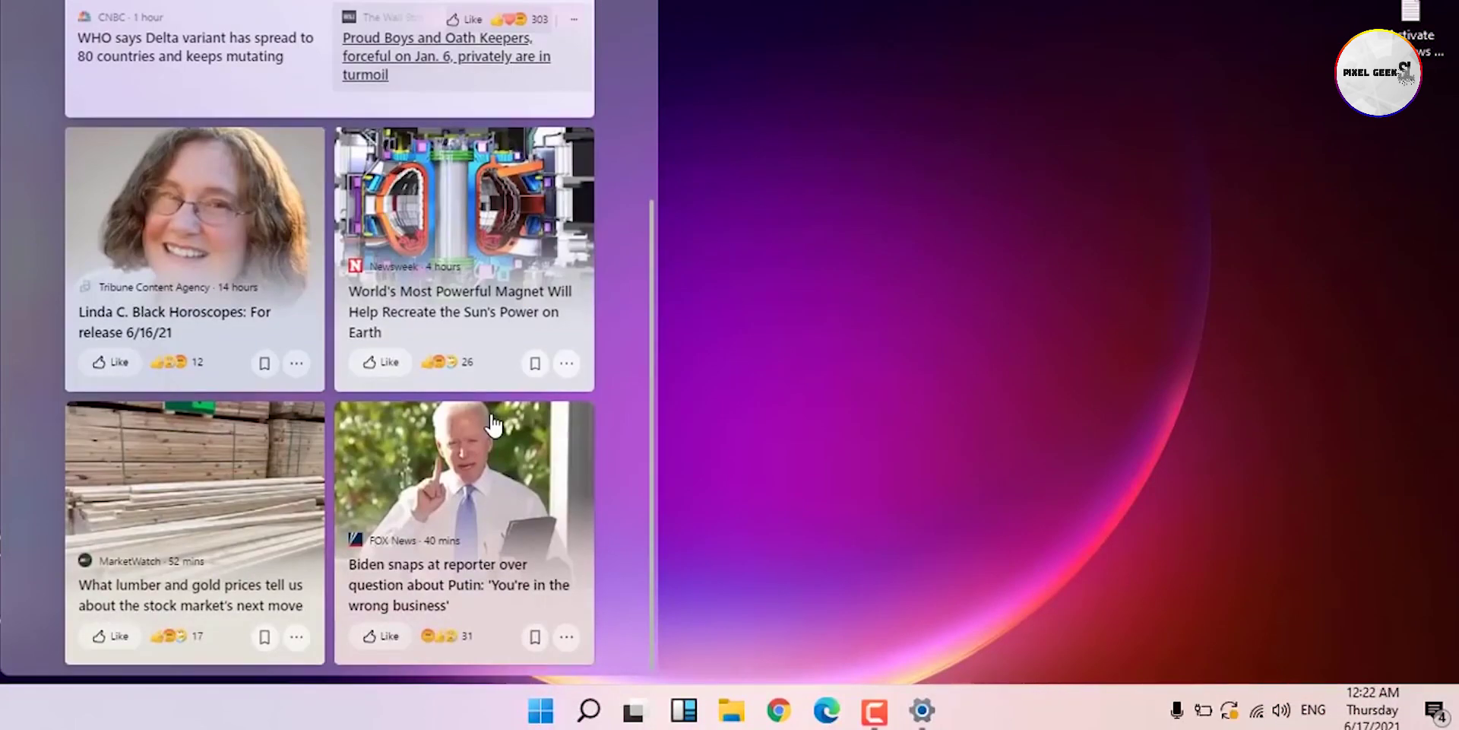
scroll(493, 424, "up", 6)
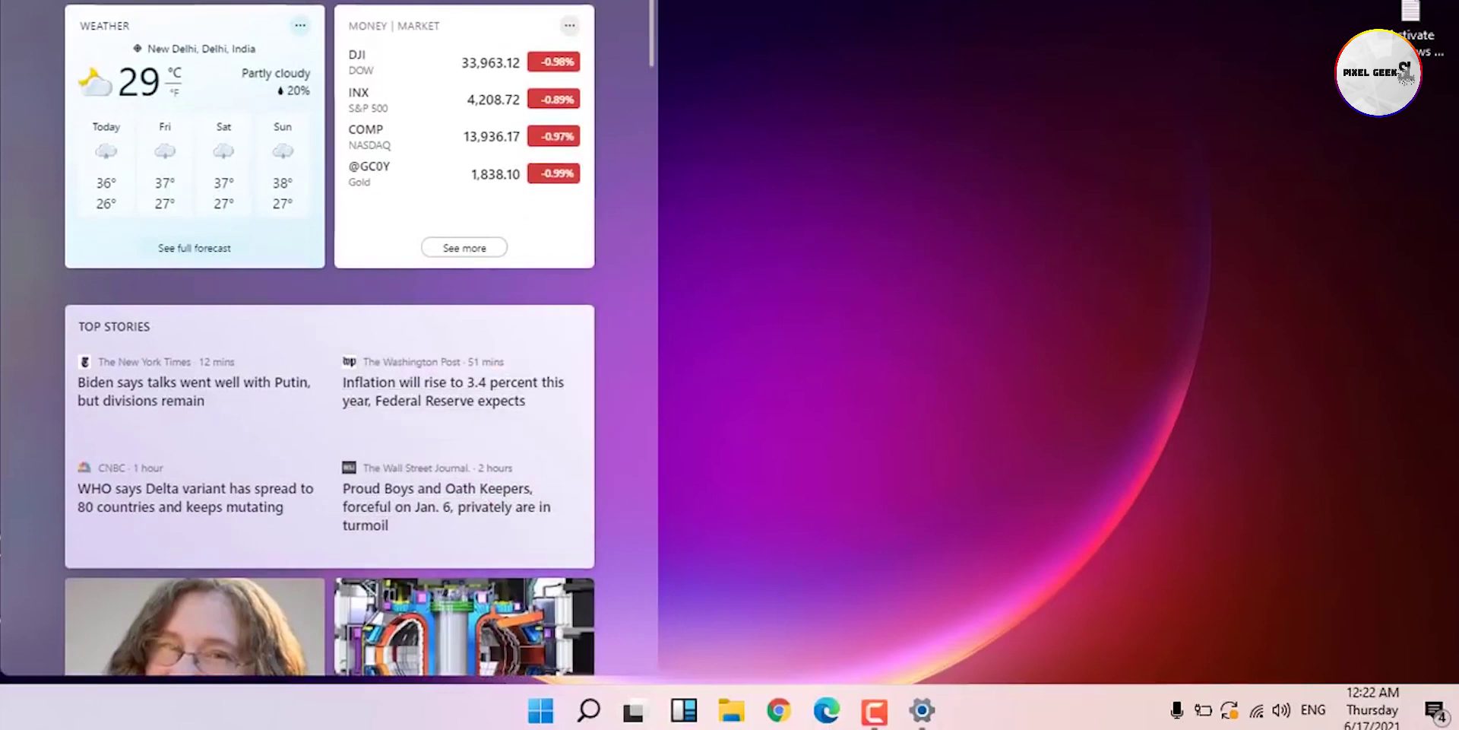
left_click(569, 25)
scroll(541, 177, "down", 1)
scroll(543, 177, "up", 1)
scroll(649, 252, "down", 8)
scroll(623, 312, "down", 18)
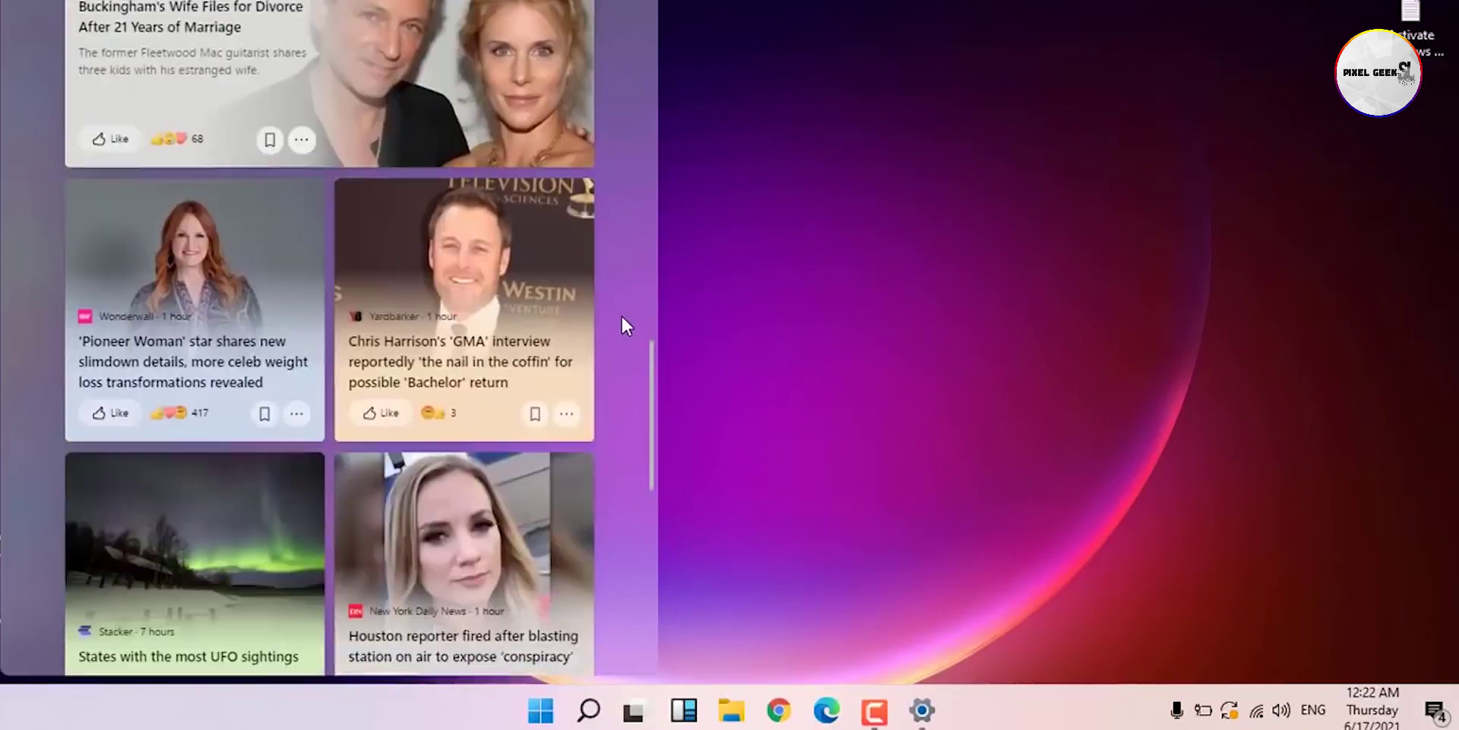
scroll(621, 318, "down", 8)
left_click(736, 289)
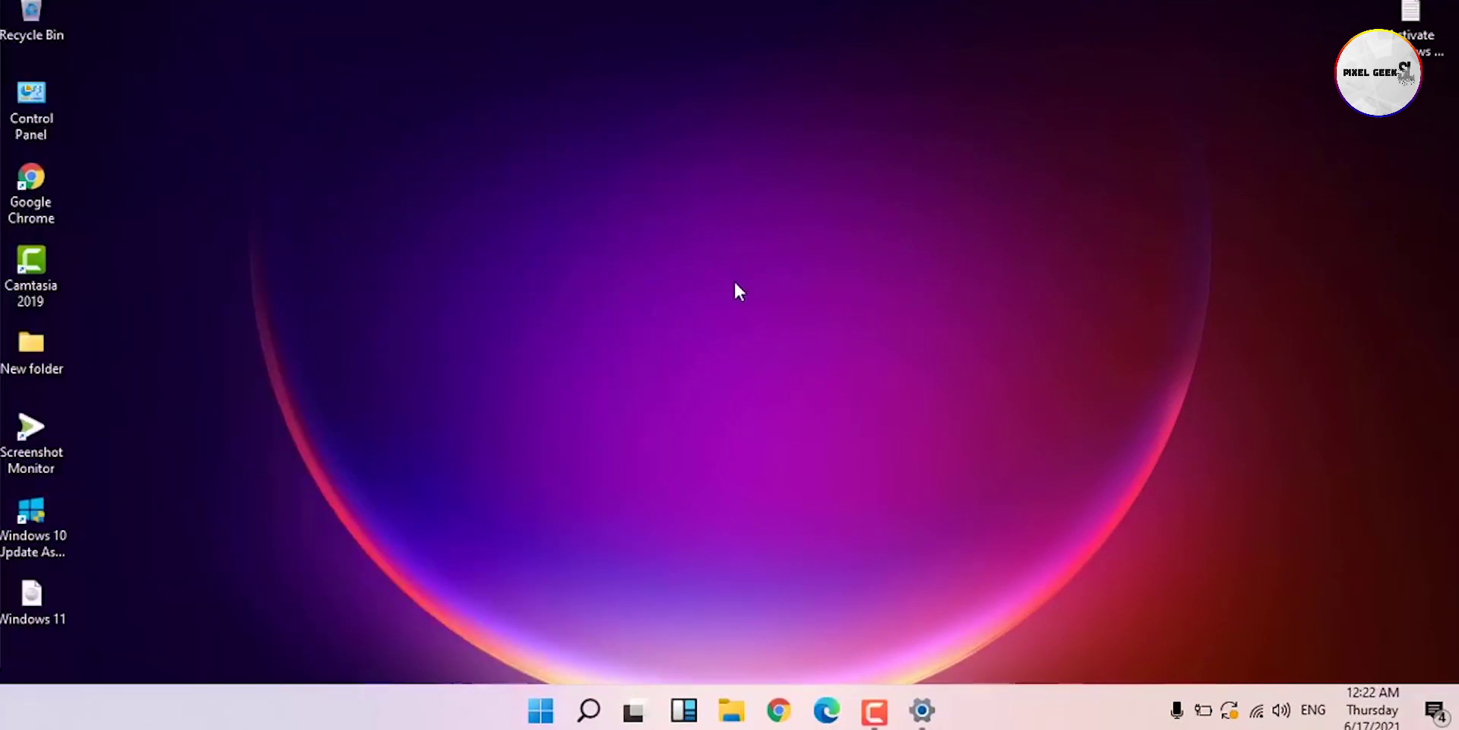
Return to the Colors settings and set the Windows color mode to Dark.
left_click(917, 715)
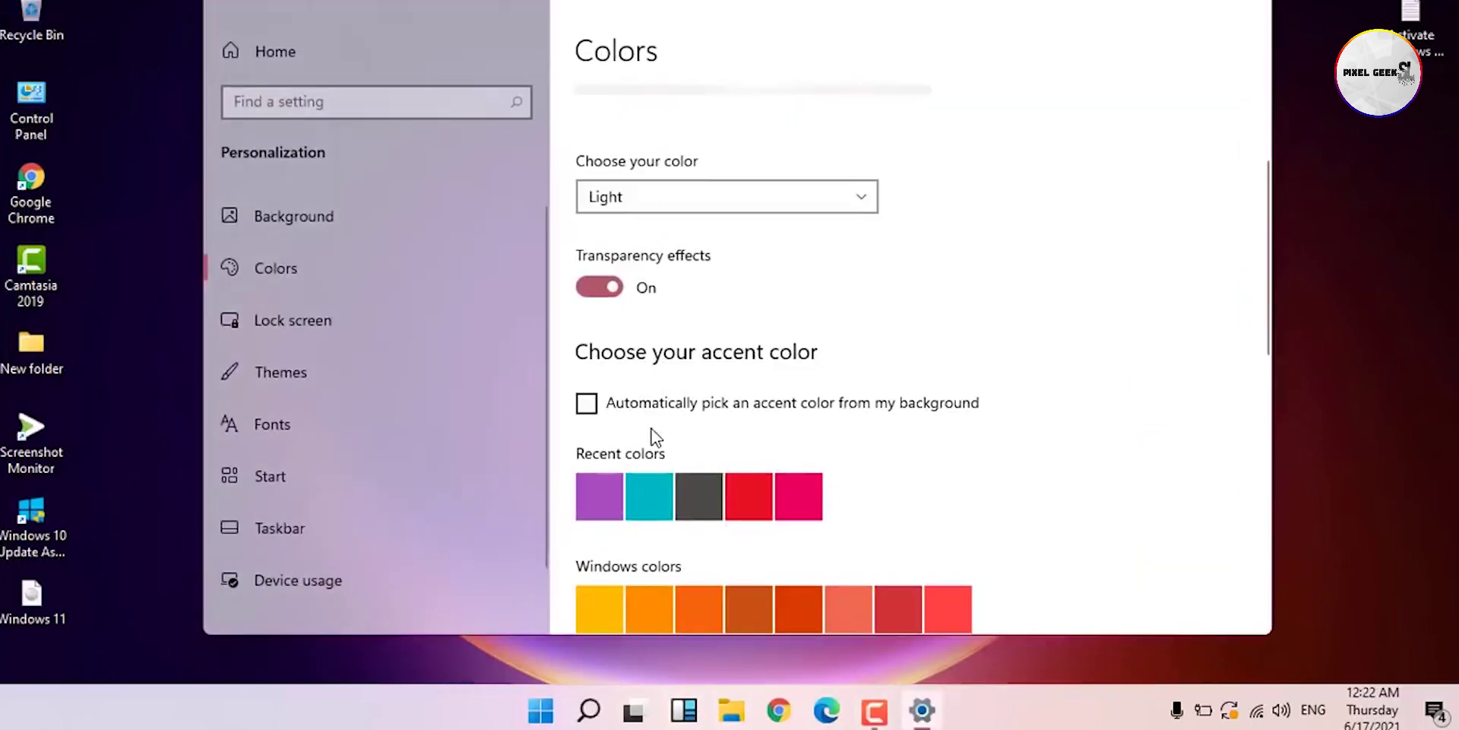
left_click(786, 191)
left_click(771, 235)
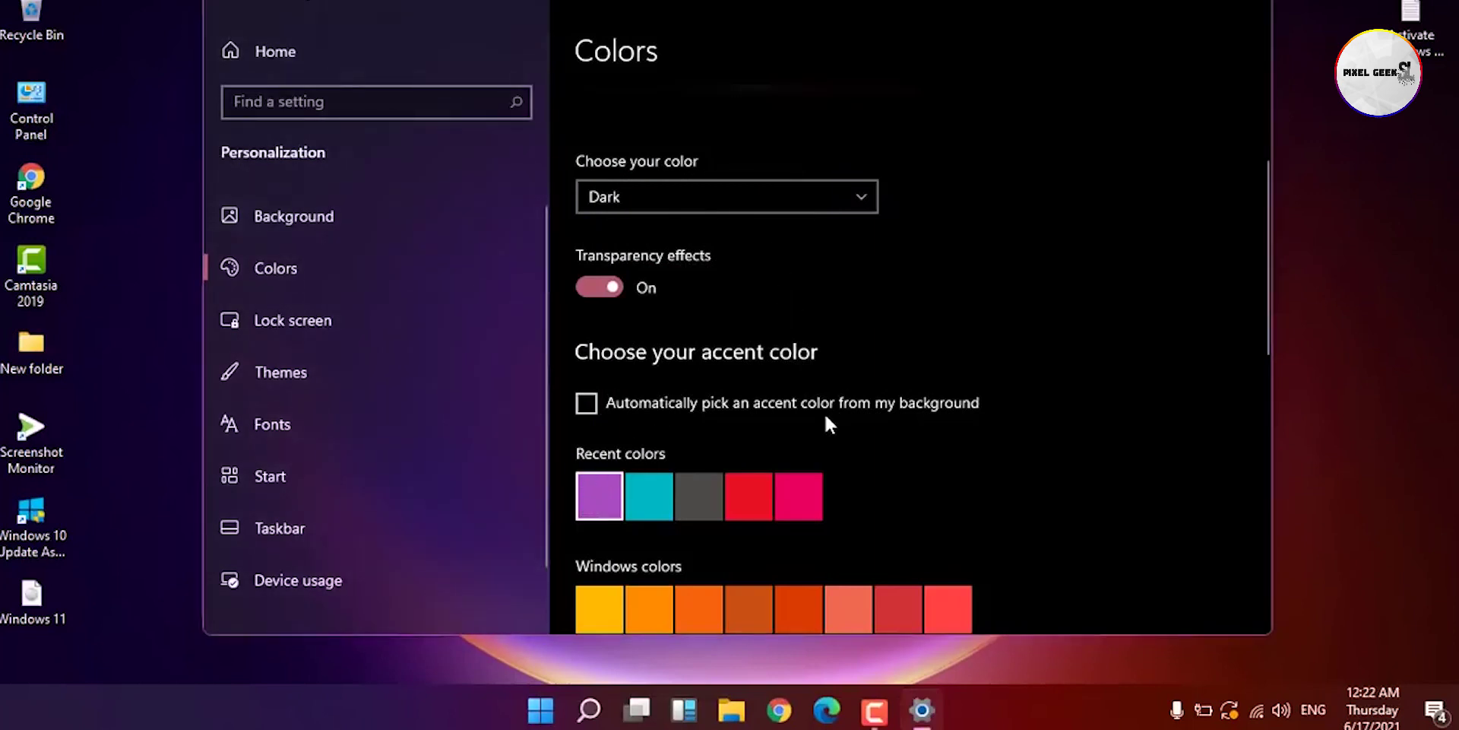
Try showing the accent color on Start, taskbar, and action center, and turn that option back off.
scroll(1211, 47, "down", 5)
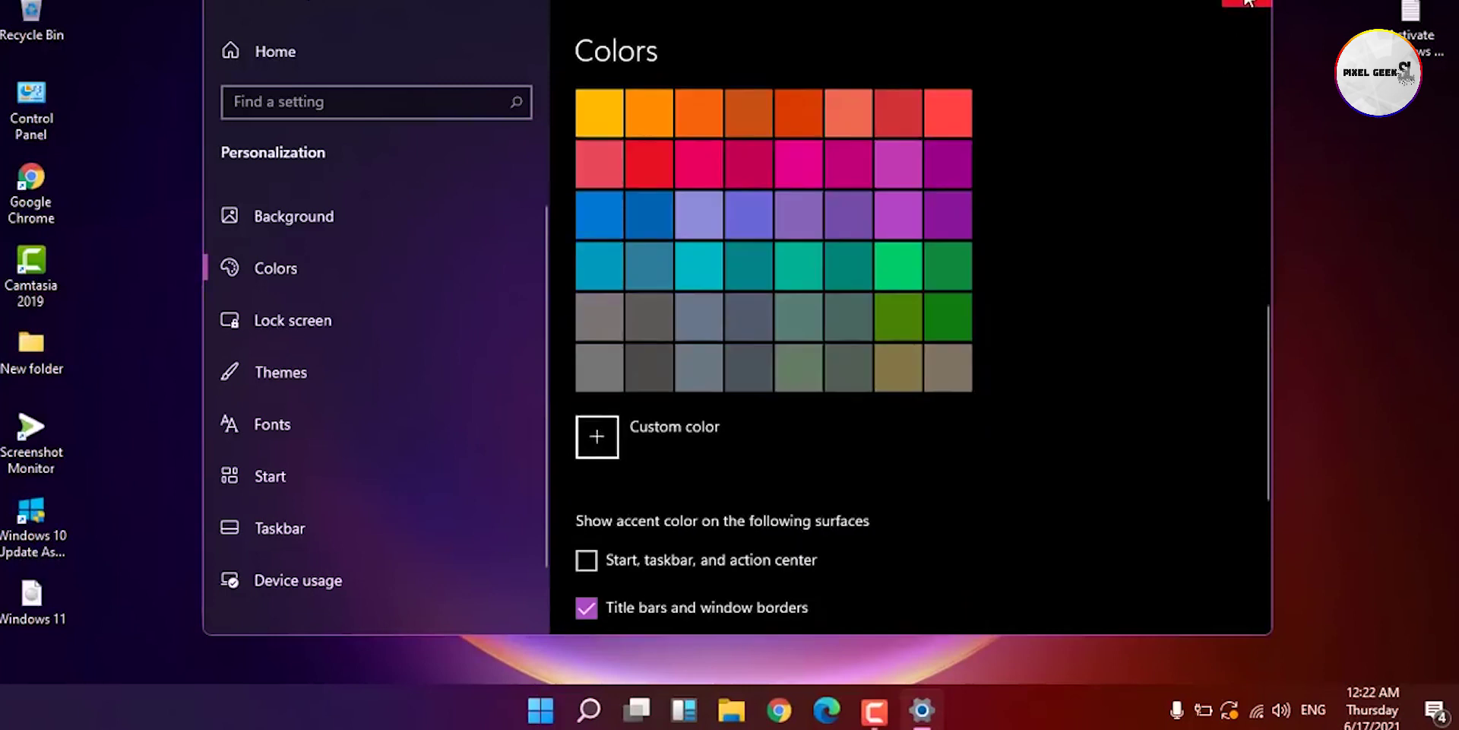
left_click(597, 558)
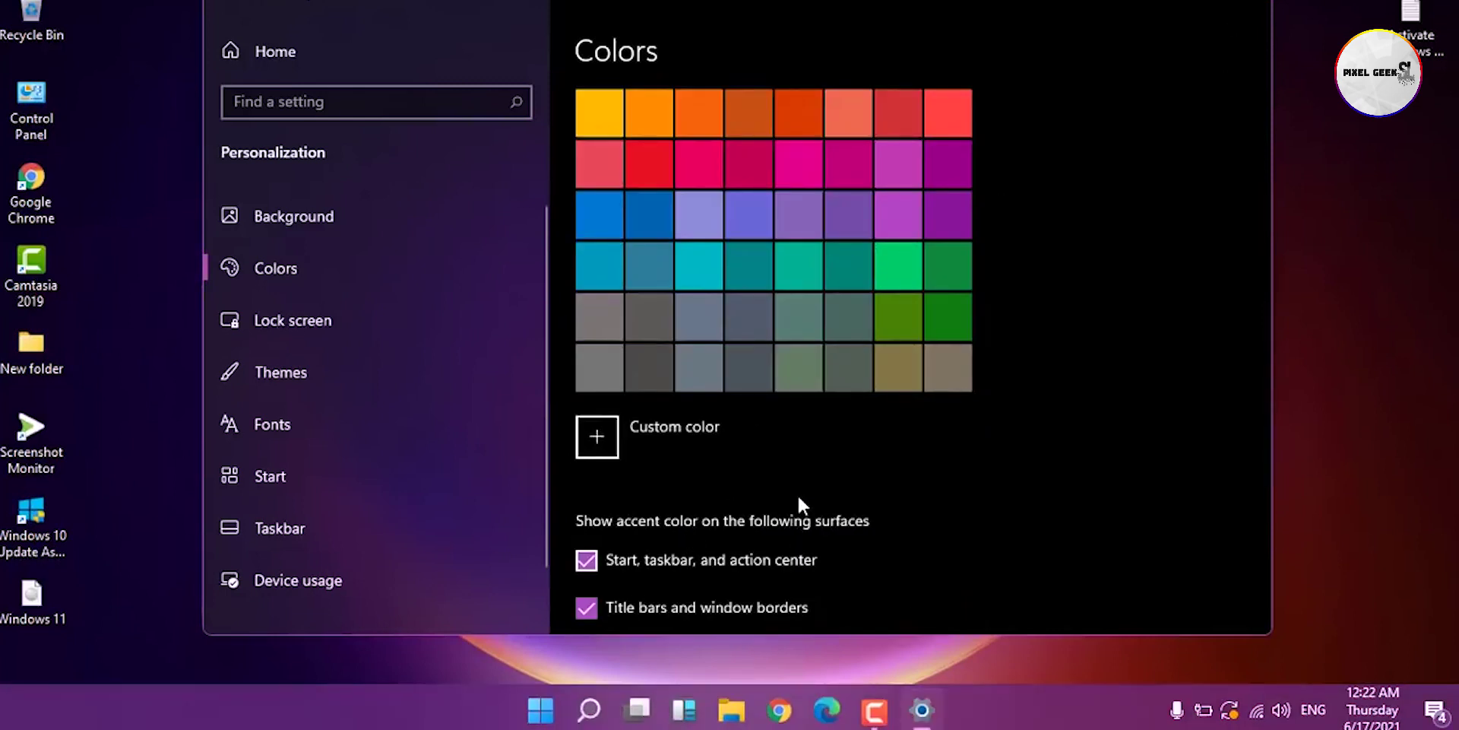
scroll(798, 501, "down", 2)
left_click(588, 460)
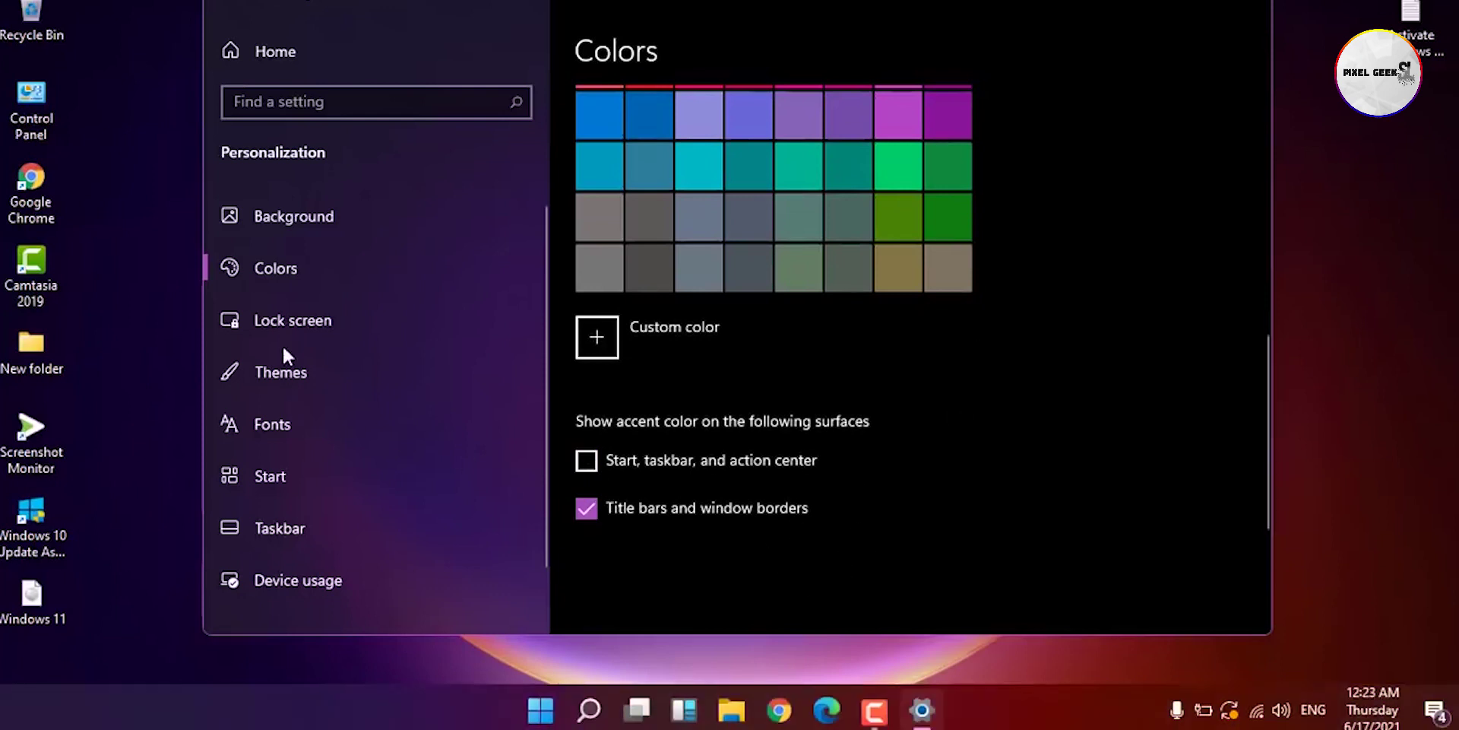
Apply the Windows (light) theme from the Themes settings and check the Start menu's look with it.
left_click(315, 399)
scroll(749, 454, "down", 10)
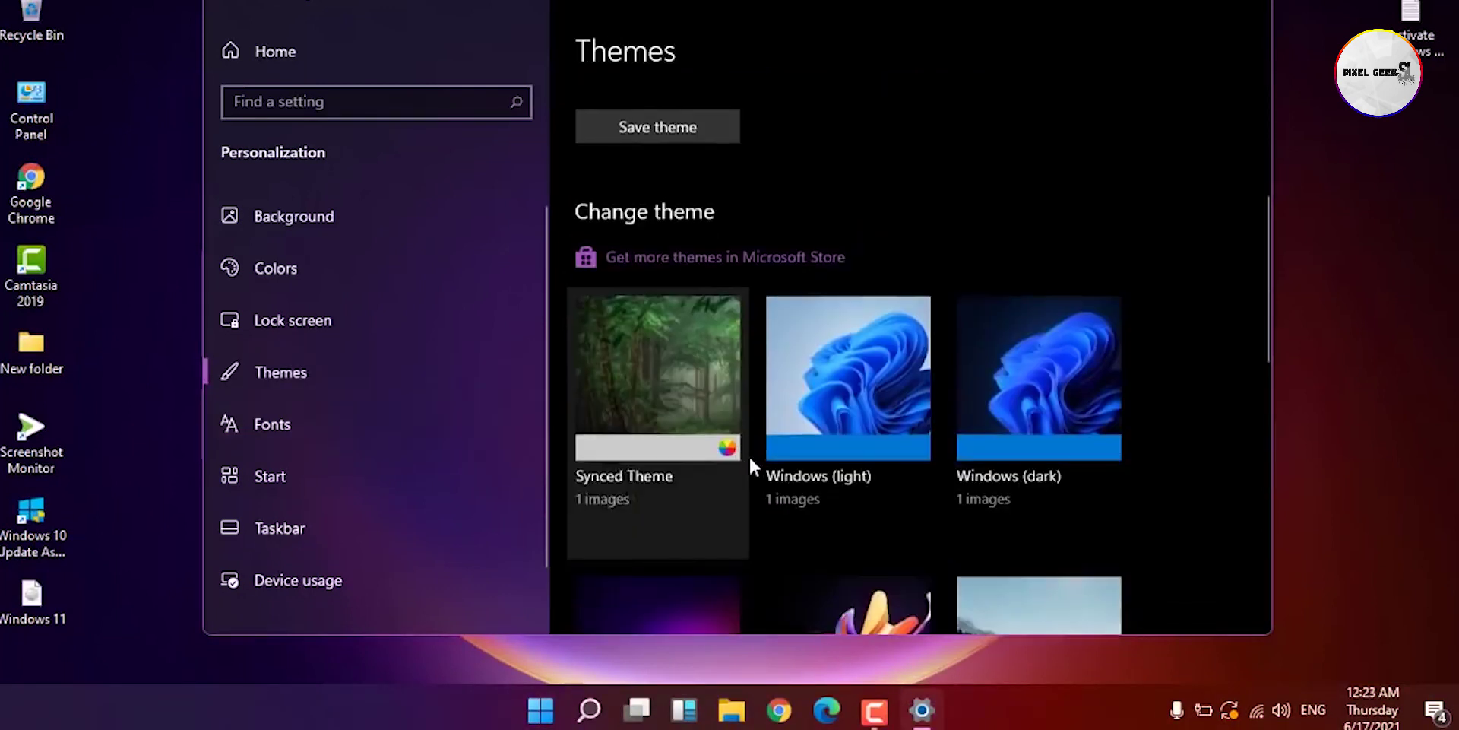
scroll(823, 410, "up", 5)
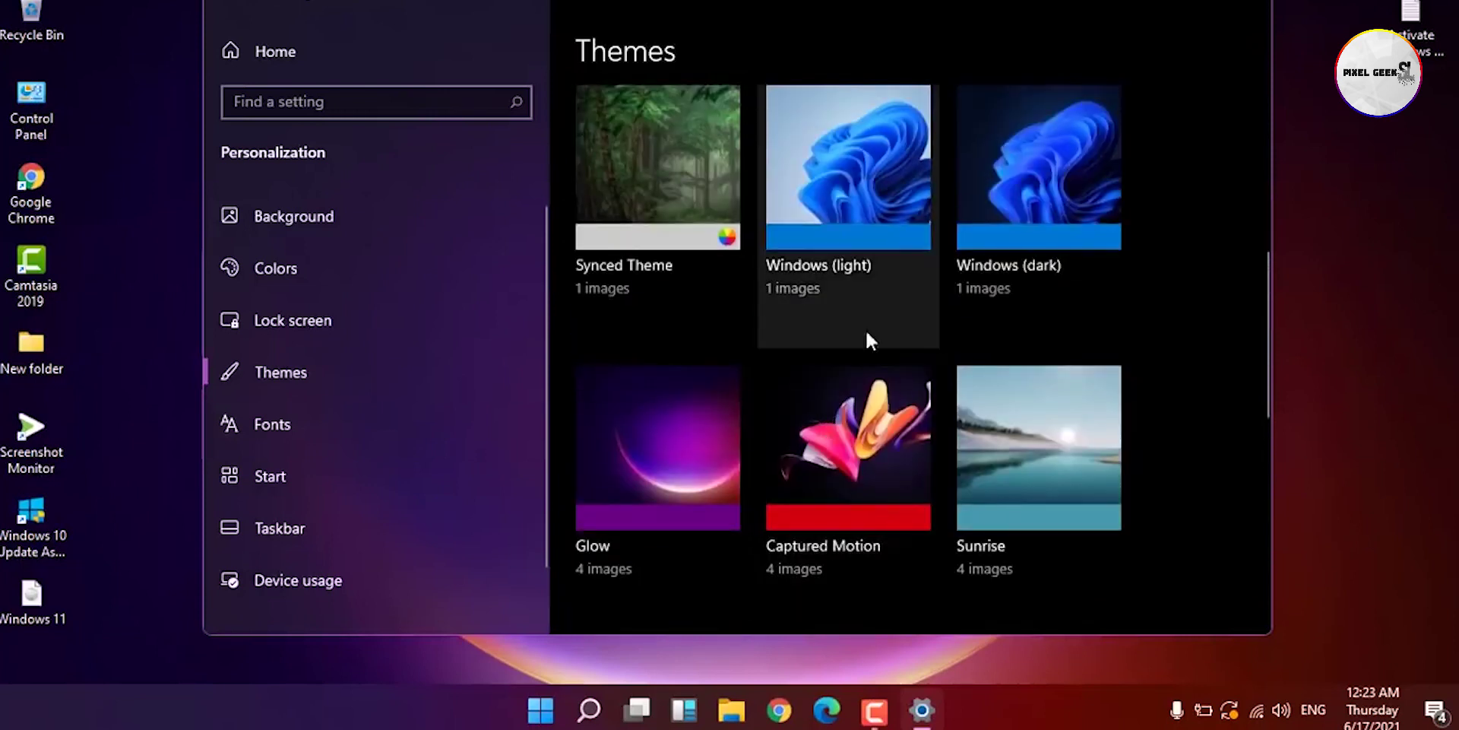
left_click(850, 180)
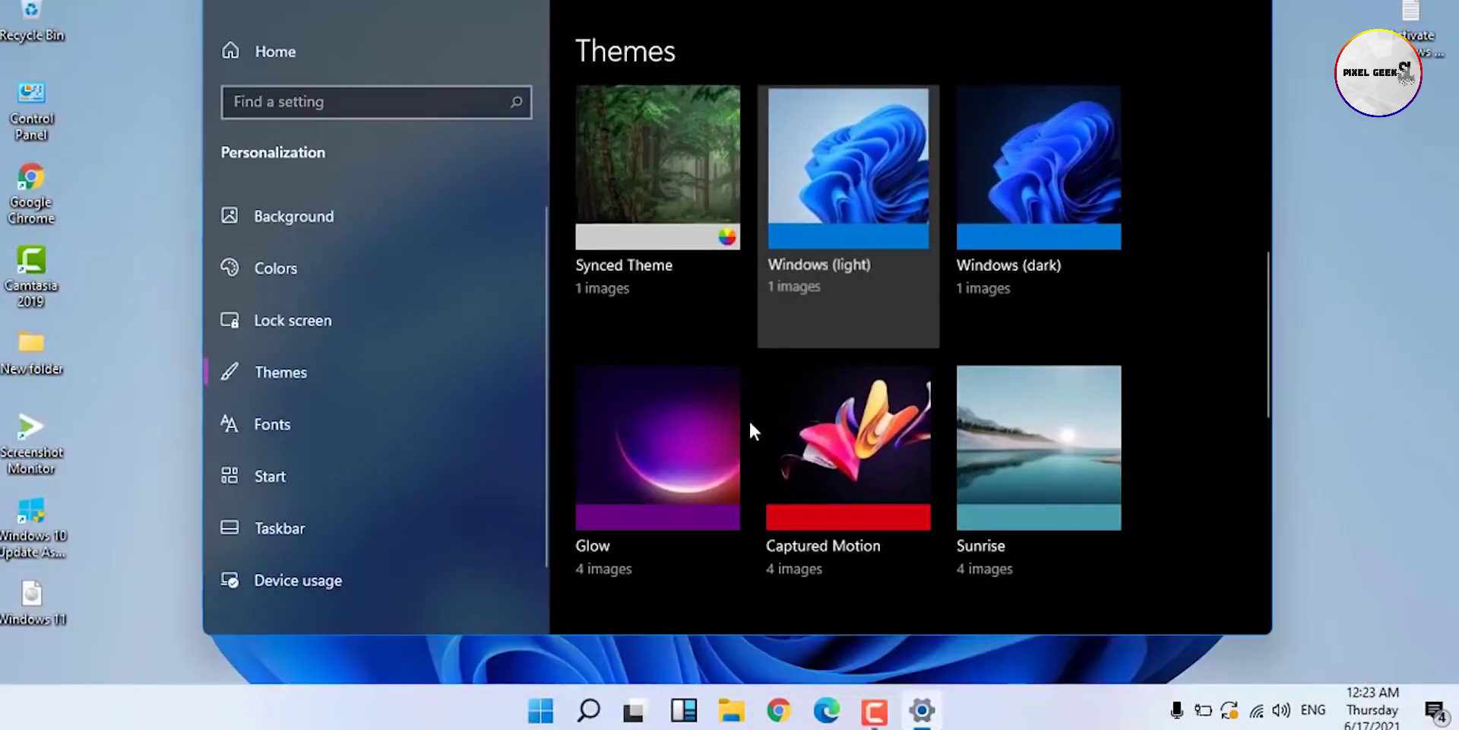
left_click(541, 718)
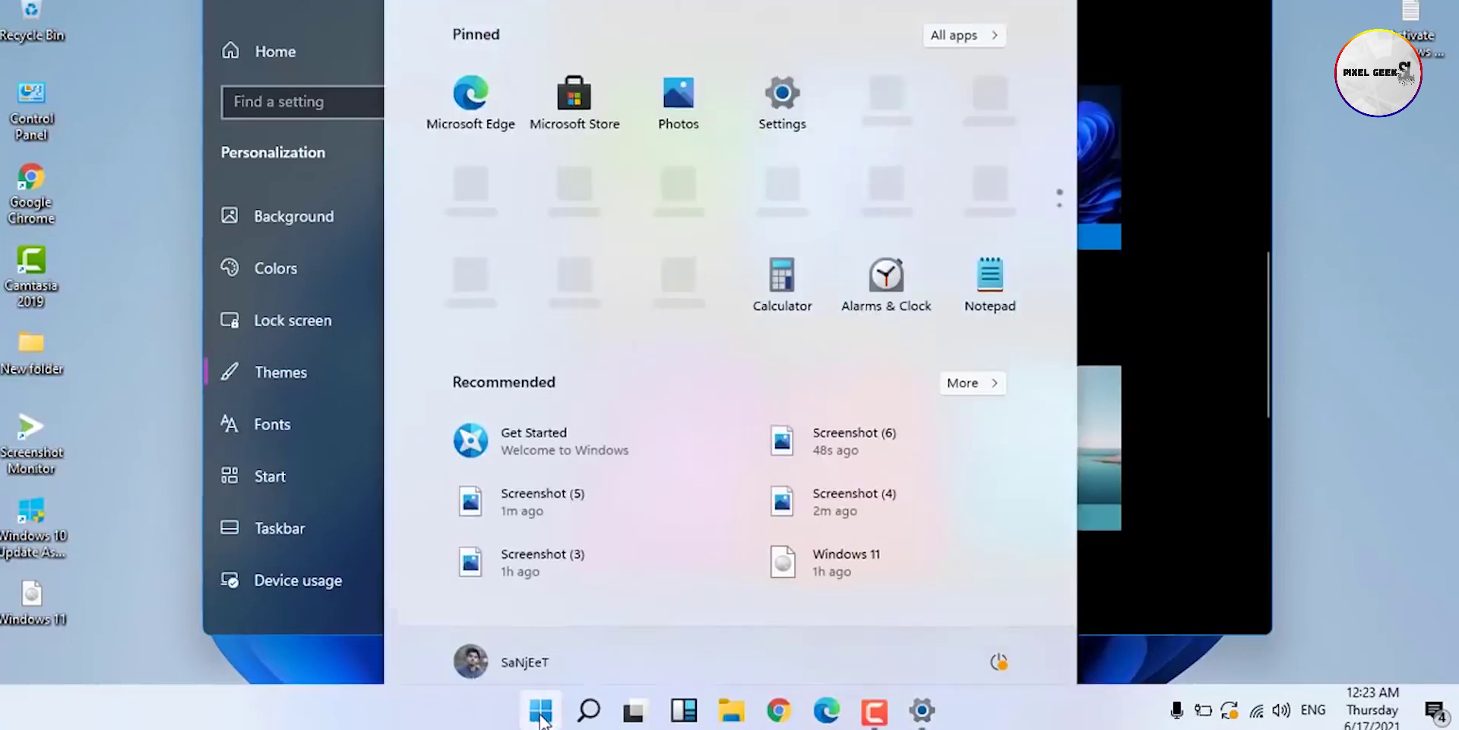
left_click(541, 718)
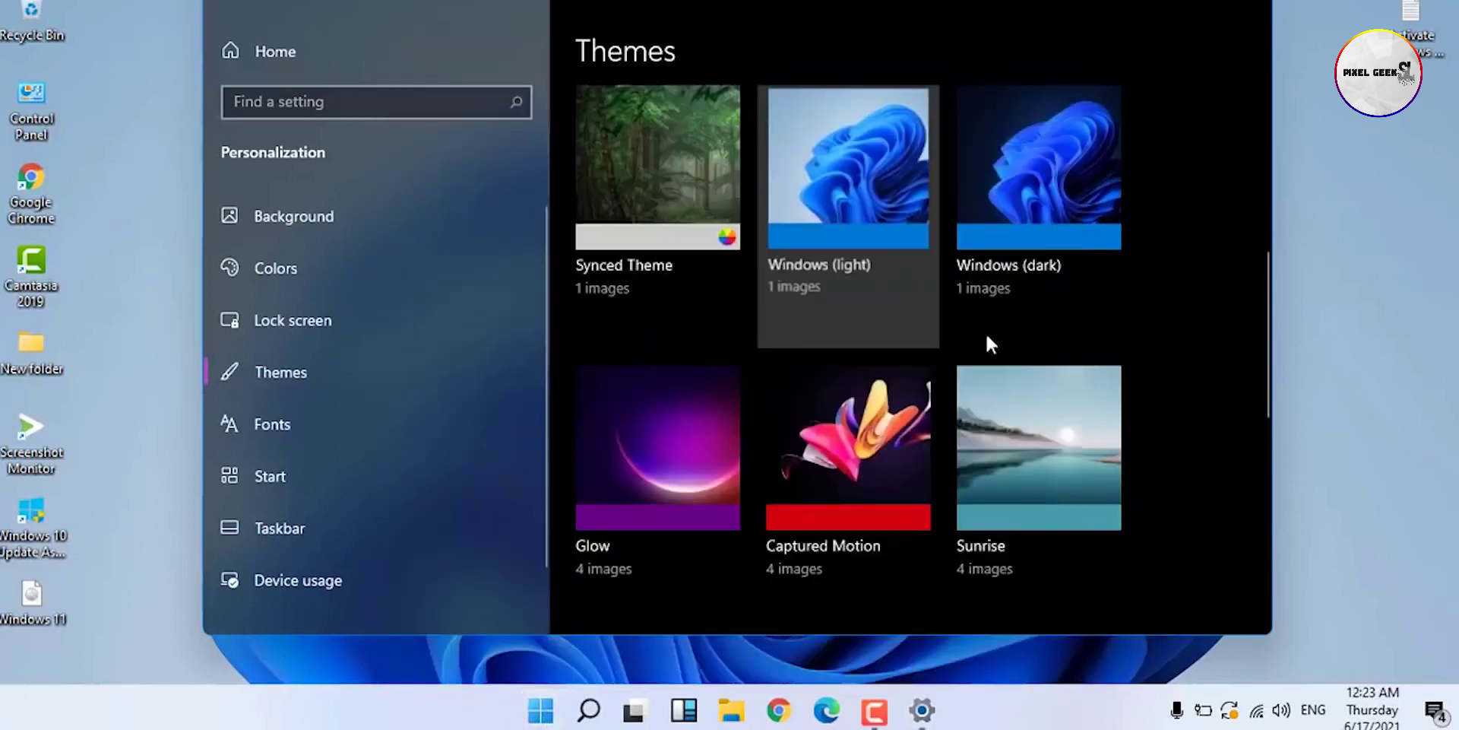
Apply the Windows (dark) theme and look through the other available themes.
left_click(1023, 202)
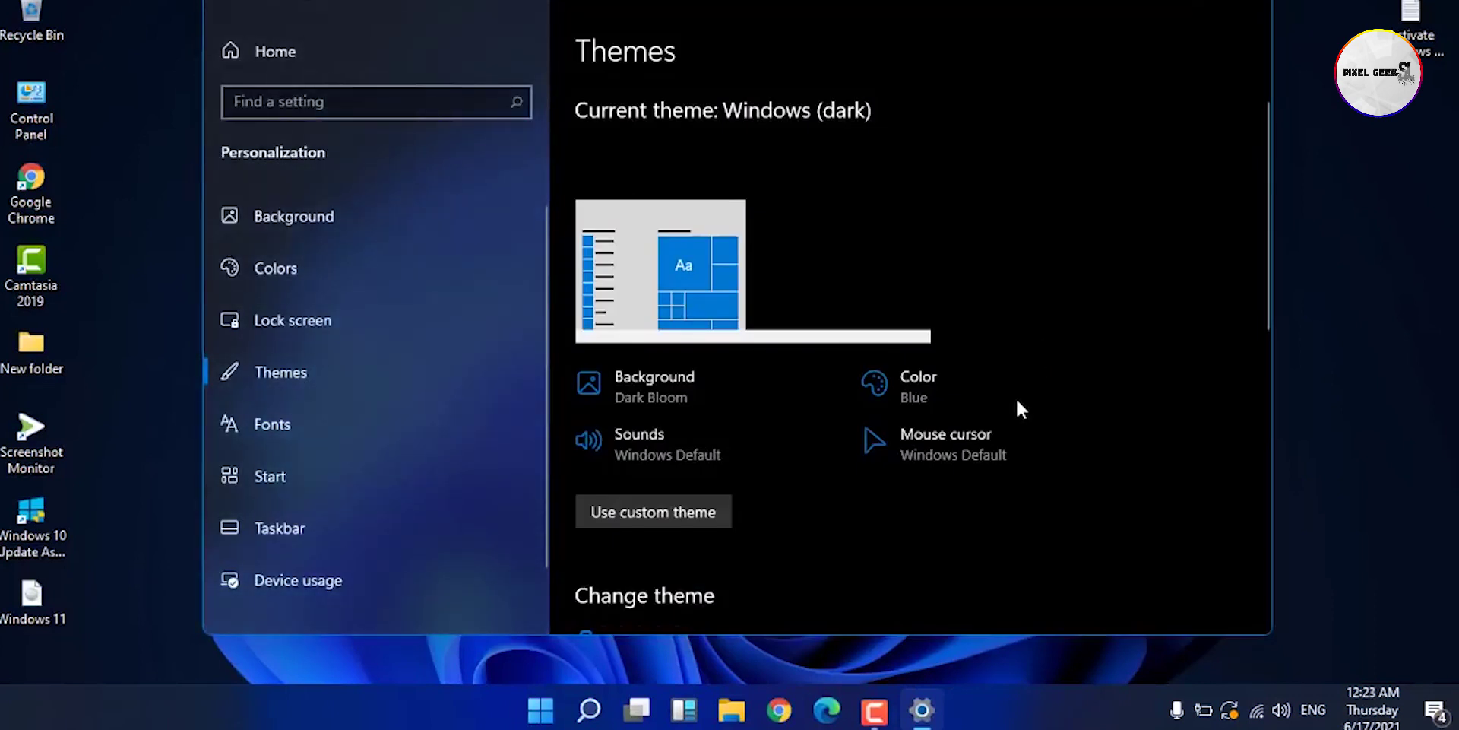
scroll(935, 497, "down", 10)
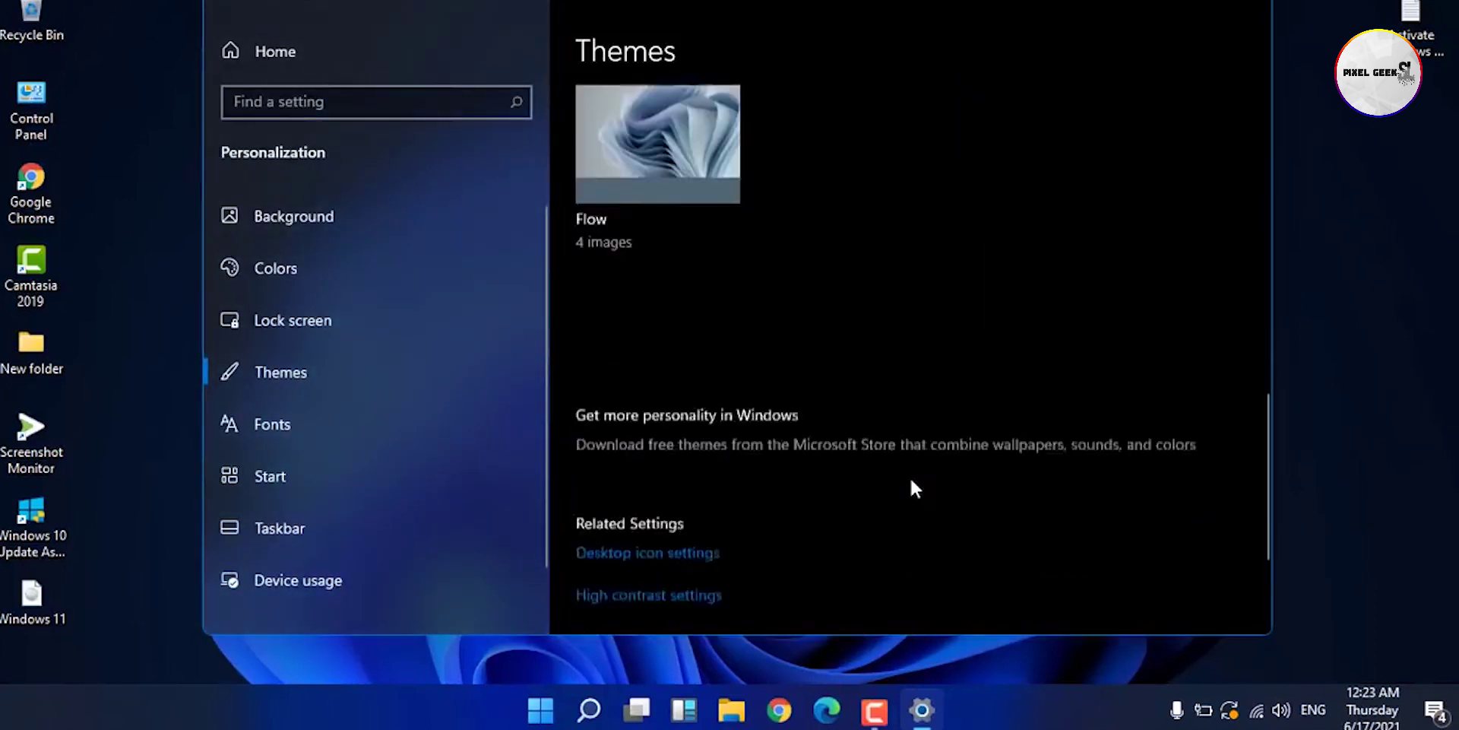
scroll(910, 486, "up", 4)
scroll(901, 477, "up", 2)
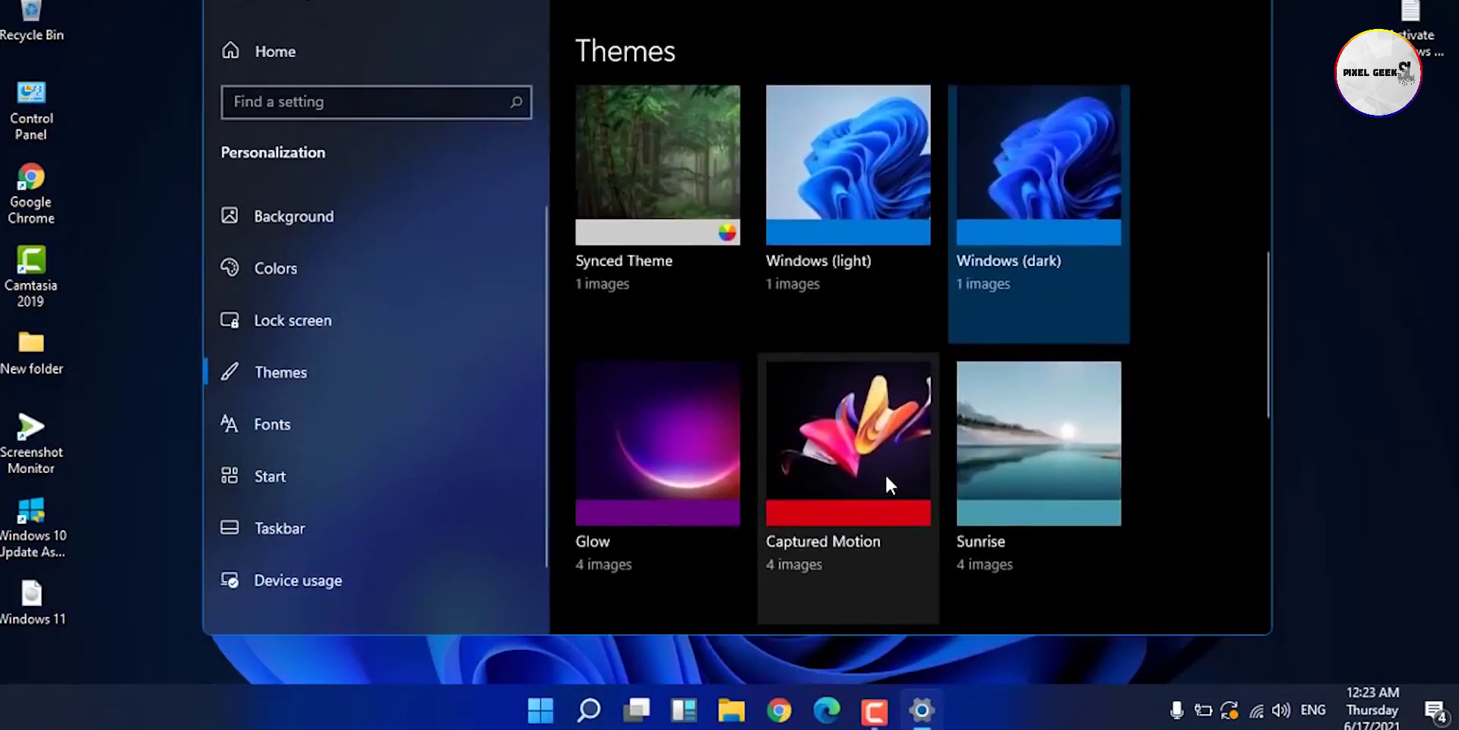
Apply the Glow theme and close the Settings window.
left_click(659, 470)
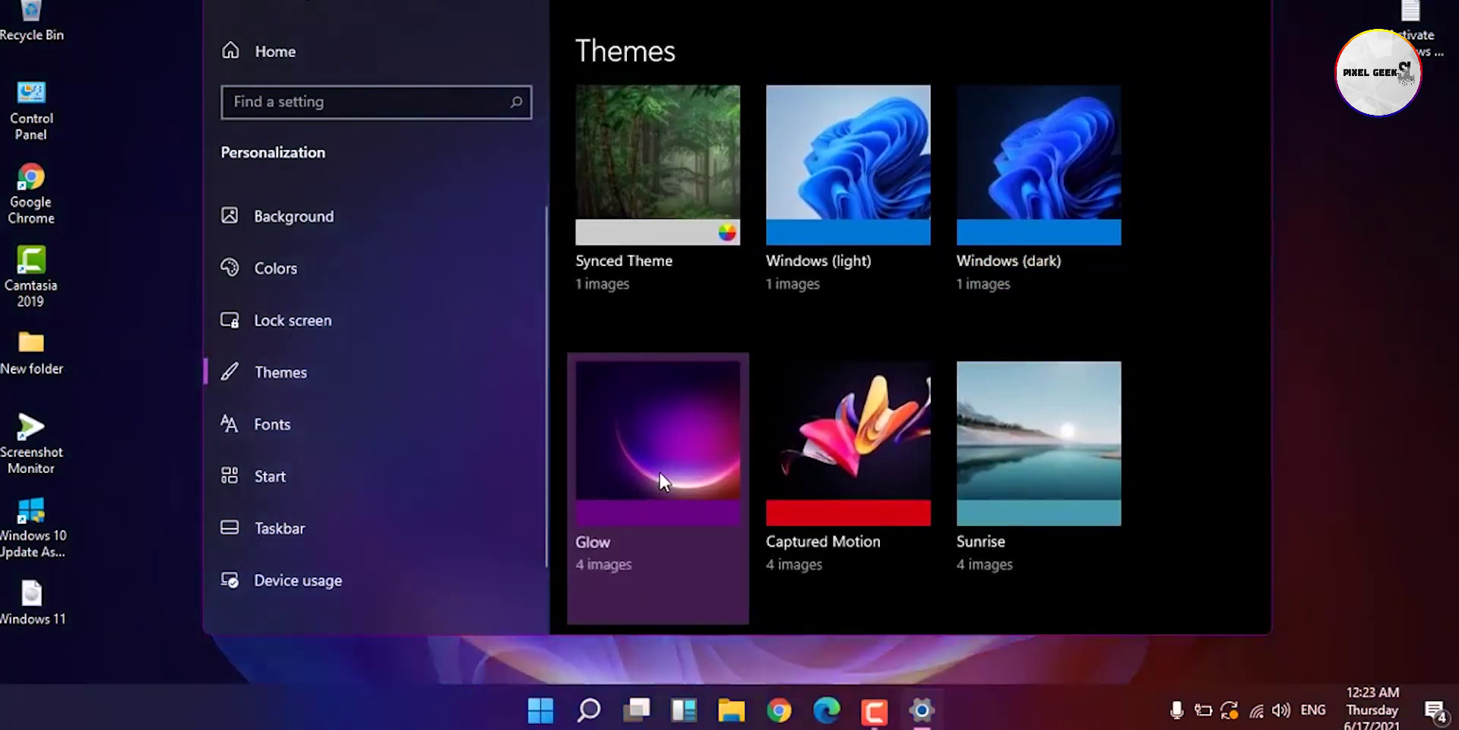
scroll(1127, 238, "down", 4)
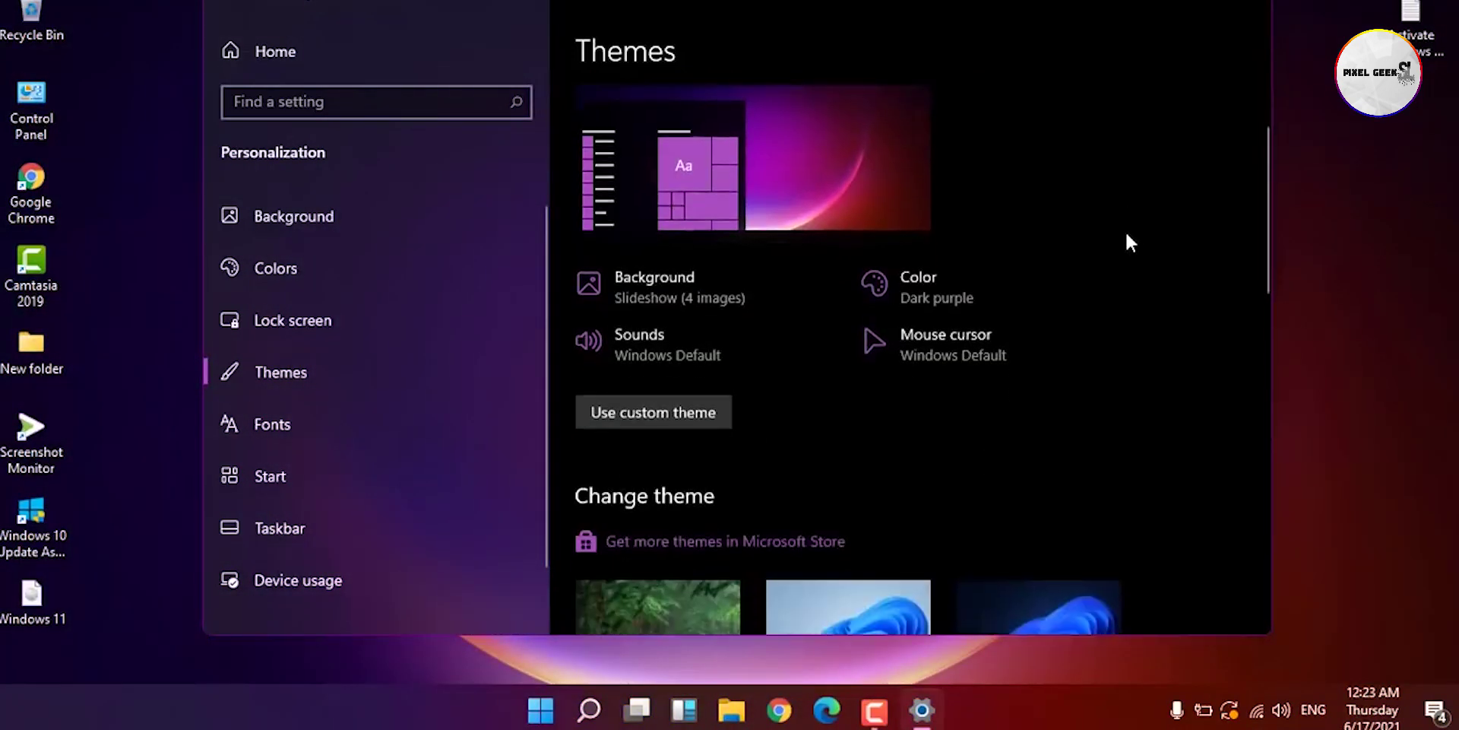
scroll(1185, 137, "up", 4)
left_click(1242, 7)
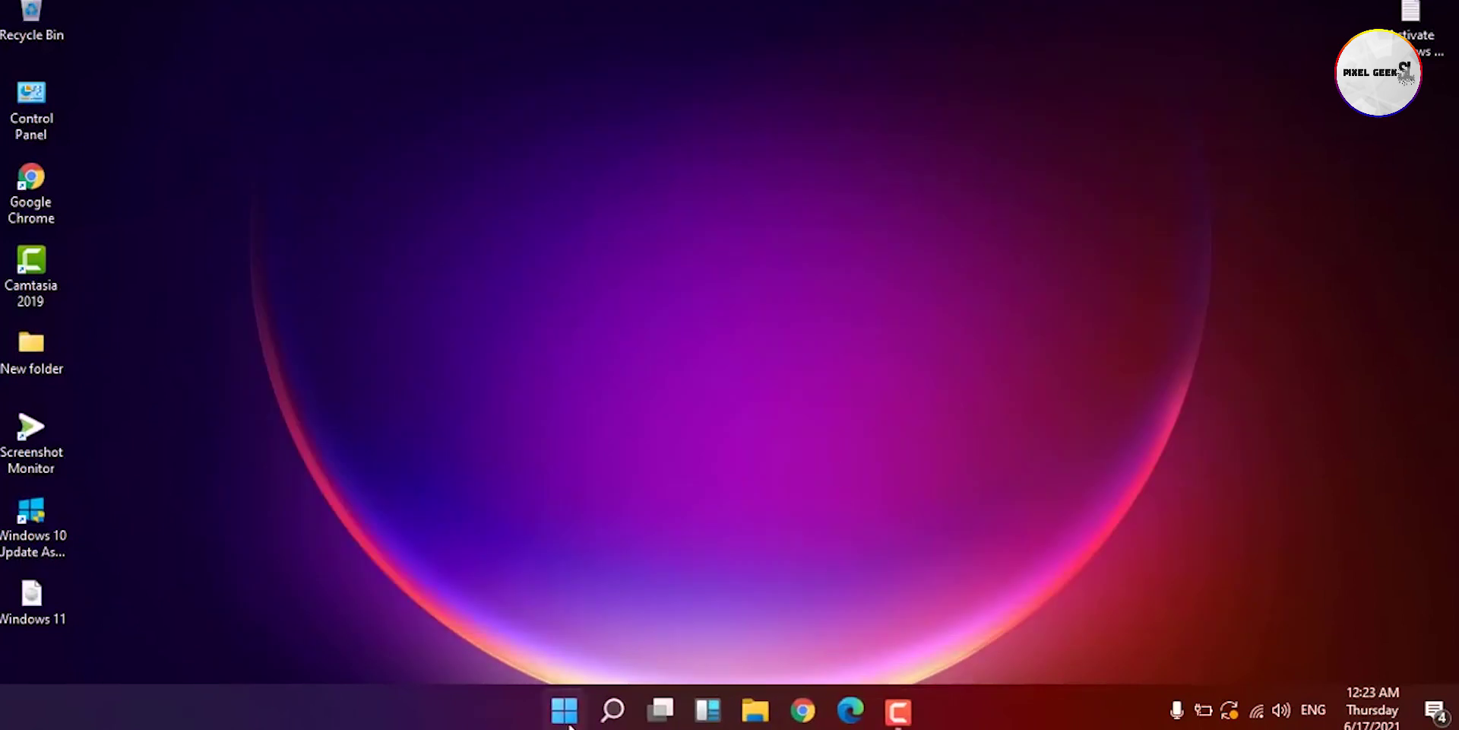
Look through the list of all installed apps in the Start menu and close the menu.
left_click(568, 726)
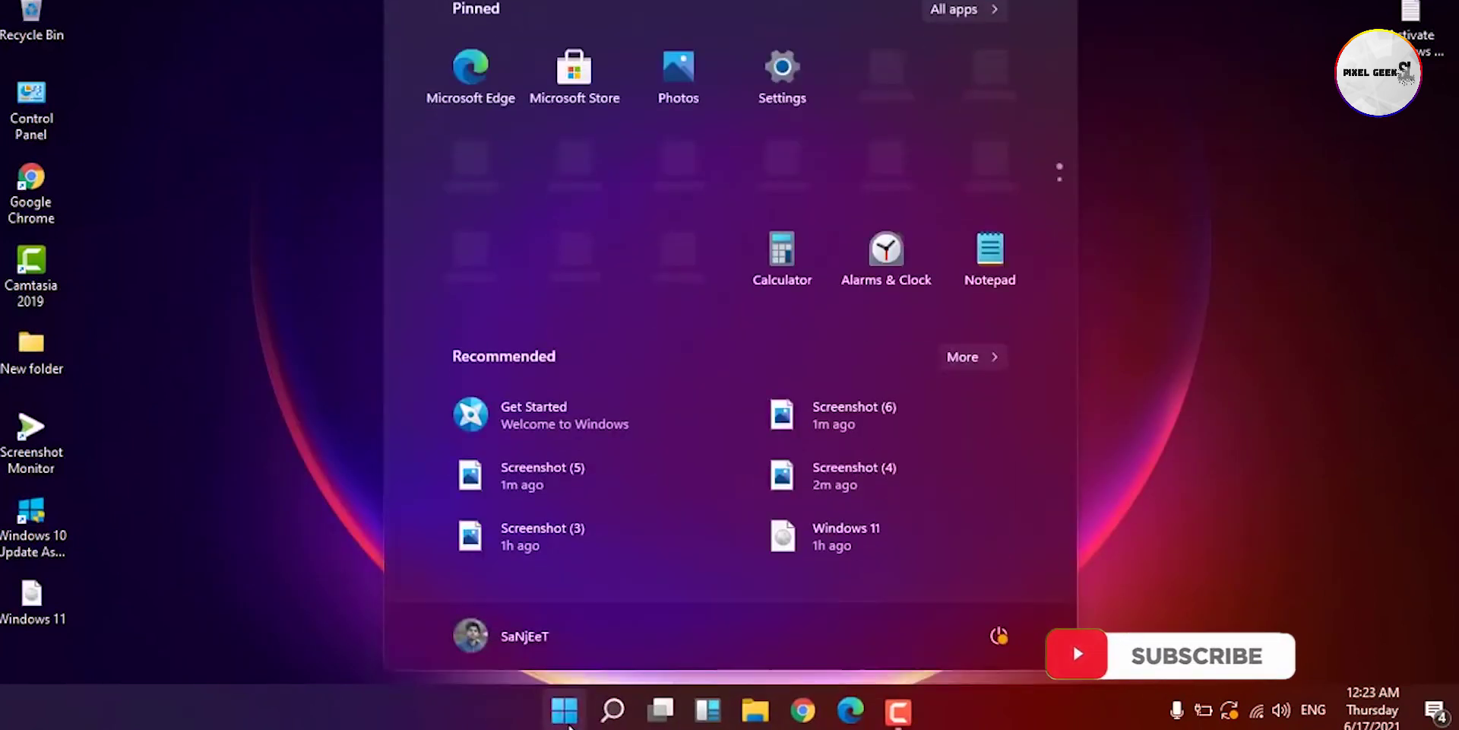
left_click(953, 10)
scroll(910, 291, "down", 12)
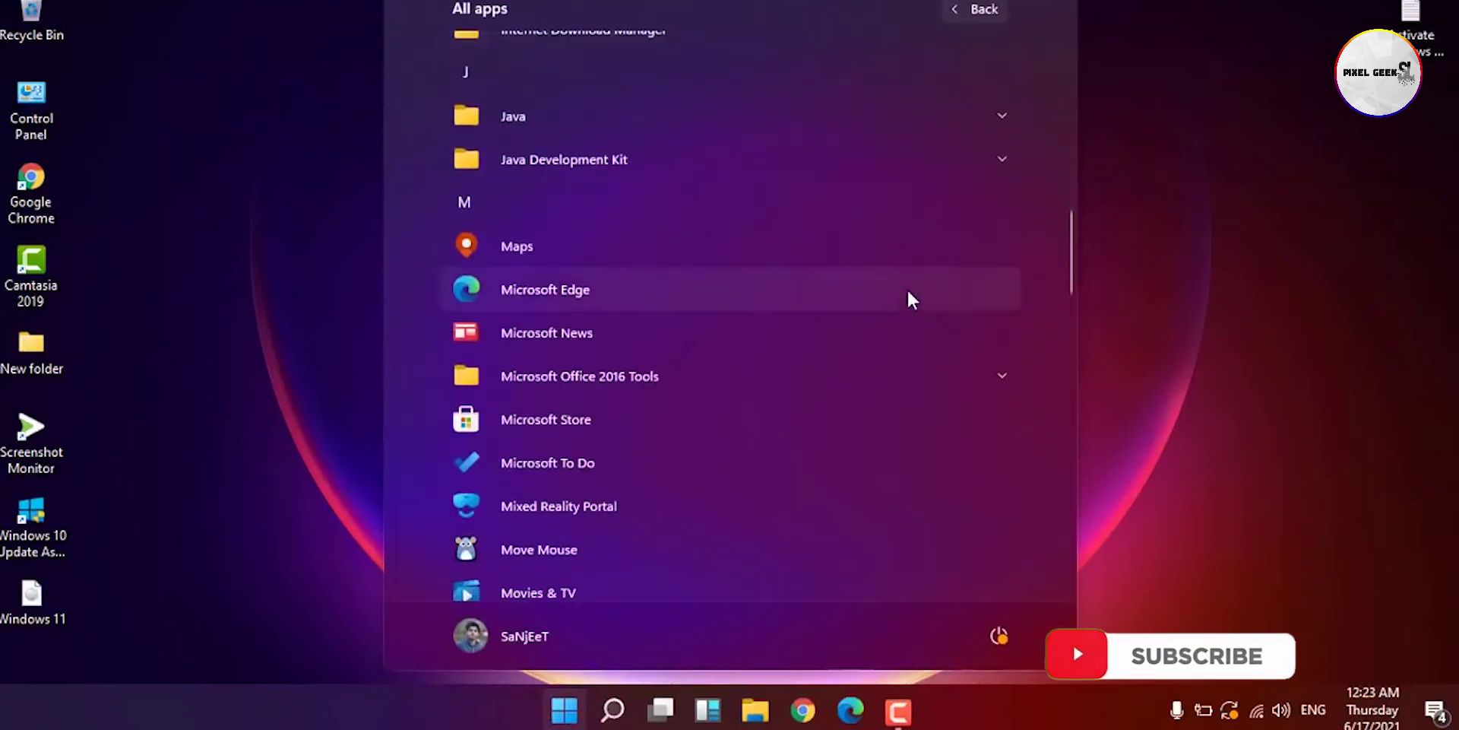
scroll(910, 297, "up", 2)
key("Escape")
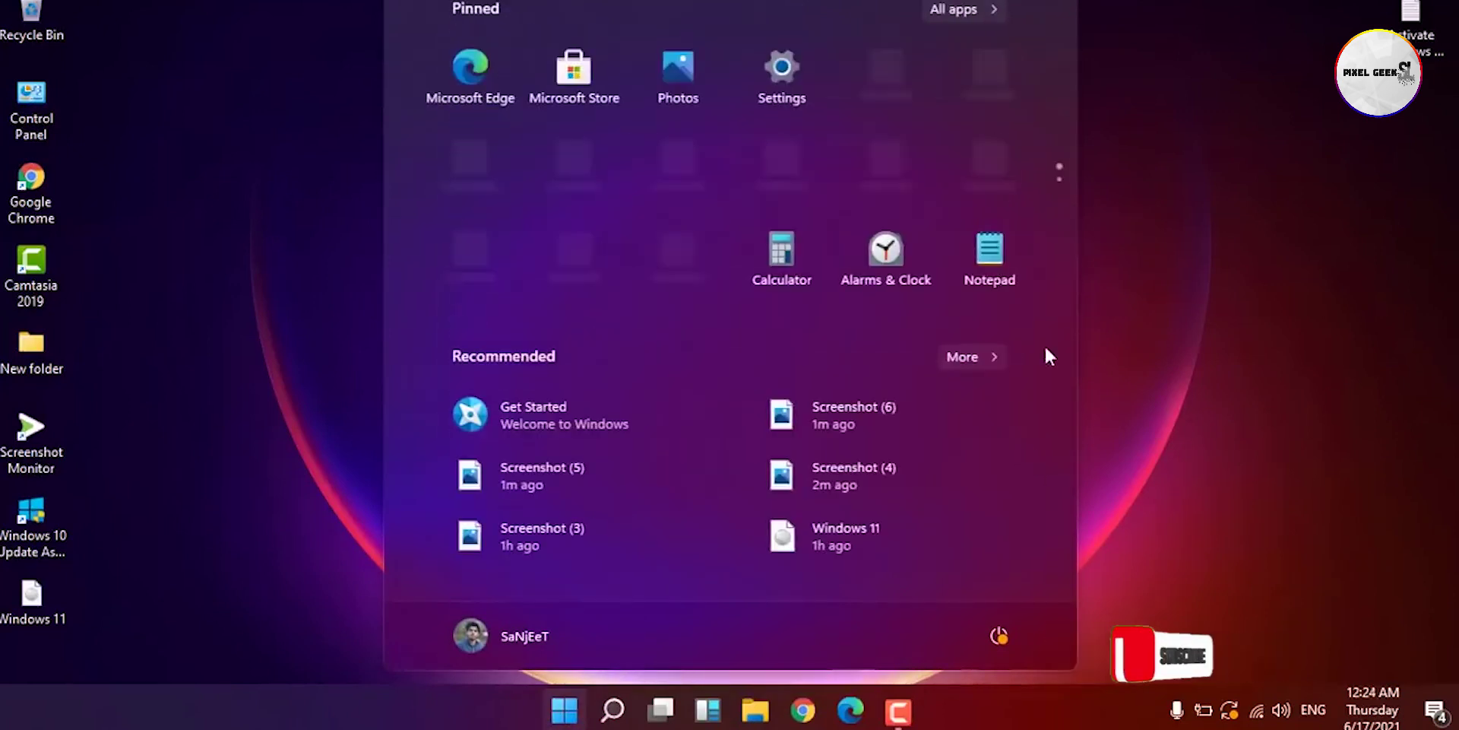
left_click(1199, 384)
Open the action center and dismiss all of its notifications one by one.
key("super+a")
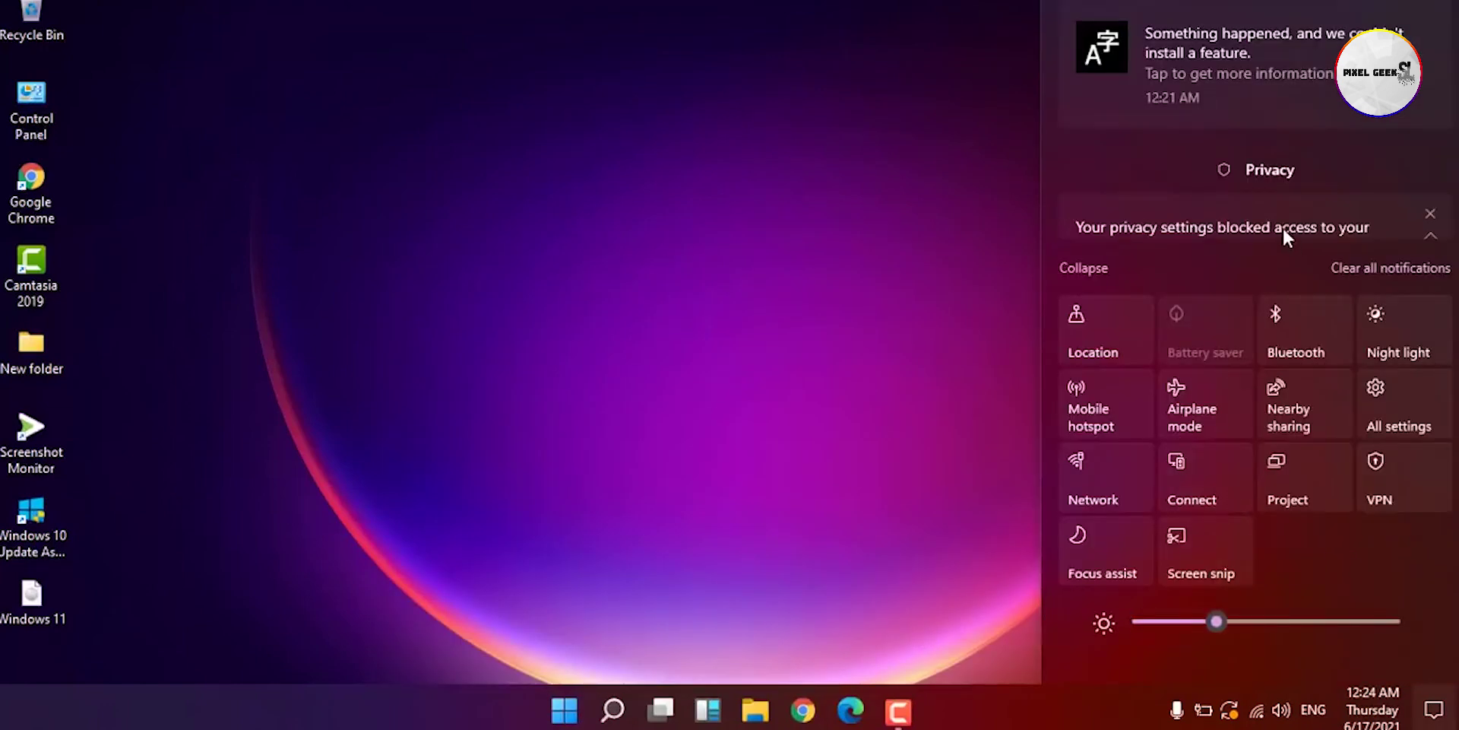
left_click(1284, 106)
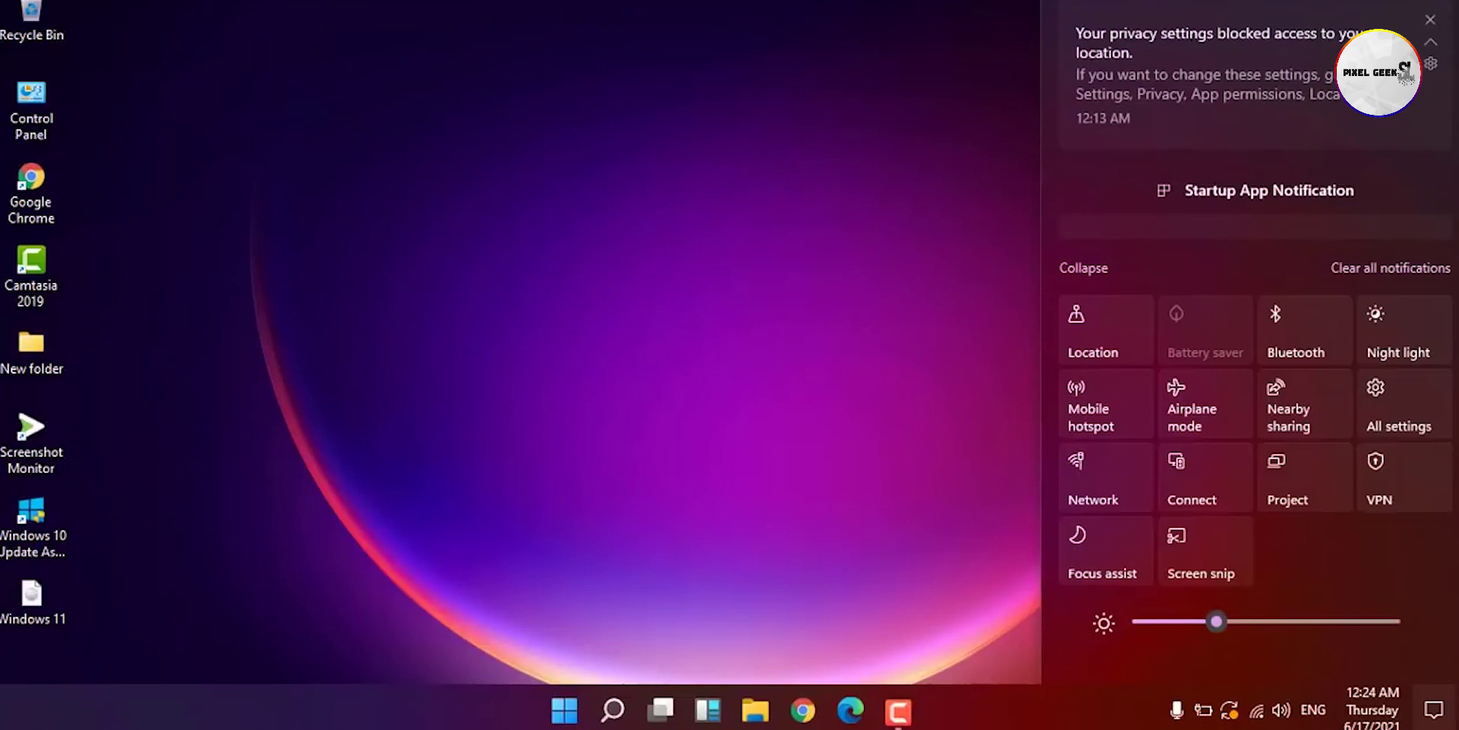
left_click(1437, 15)
left_click(1436, 18)
left_click(1434, 20)
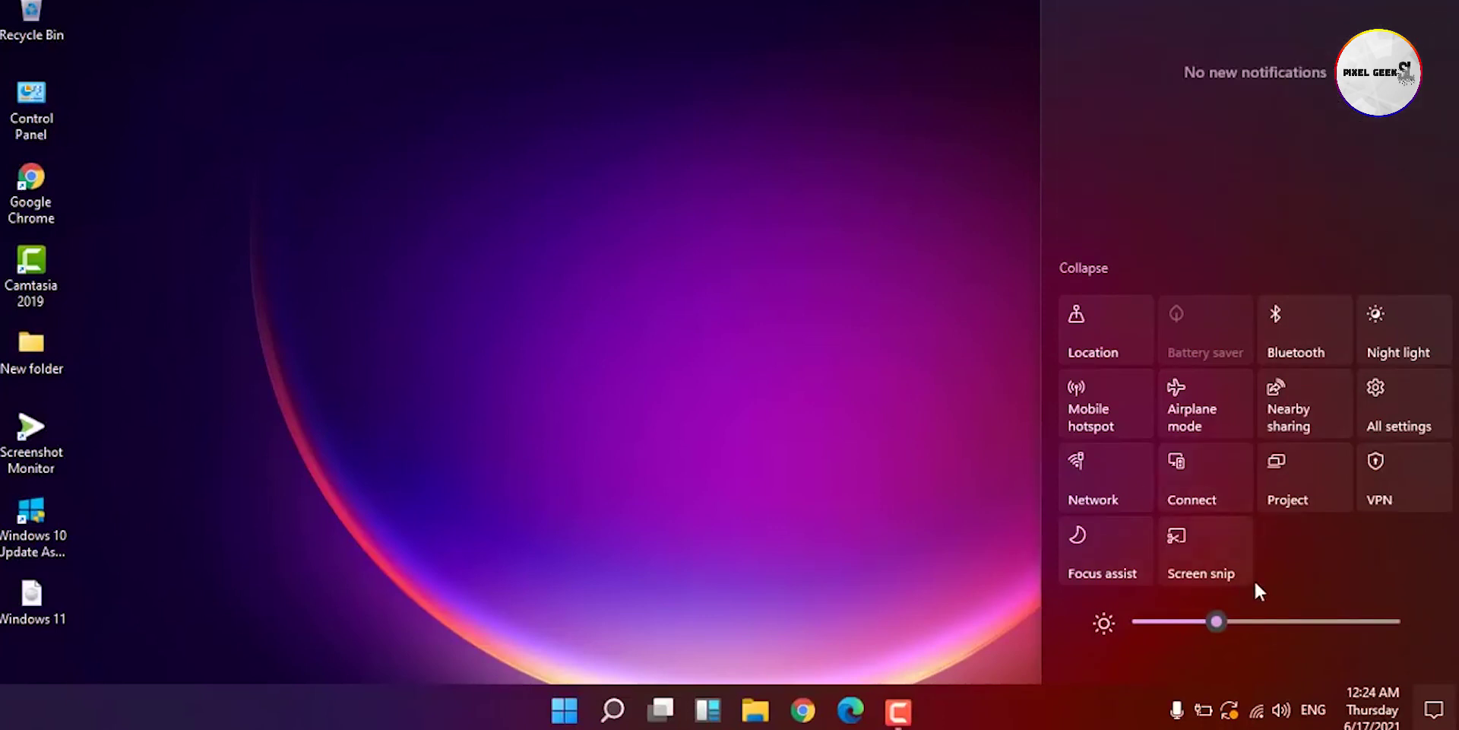
Raise the screen brightness slightly from the action center.
left_click_drag(1210, 623, 1225, 625)
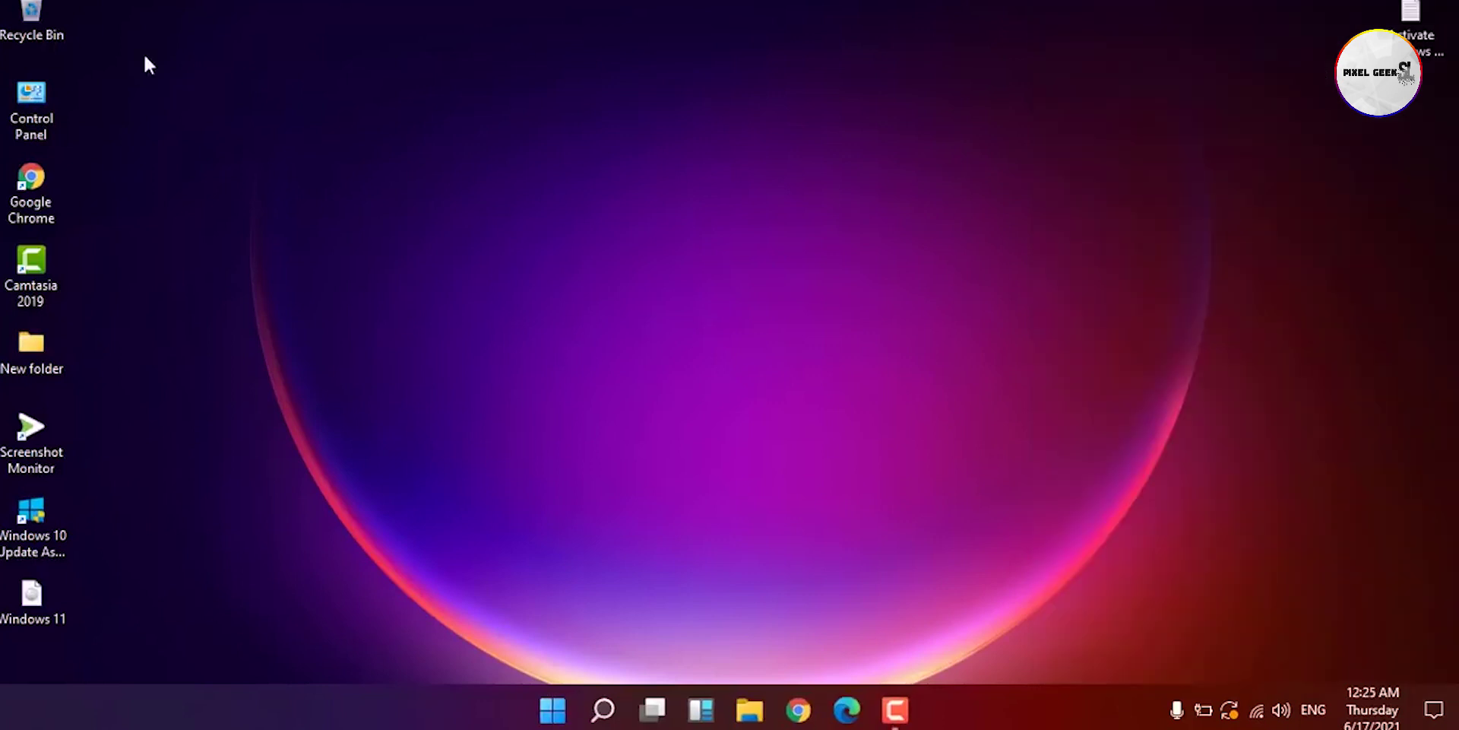
Open File Explorer, view the contents of the Windows (C:) drive and close the window.
key("super+e")
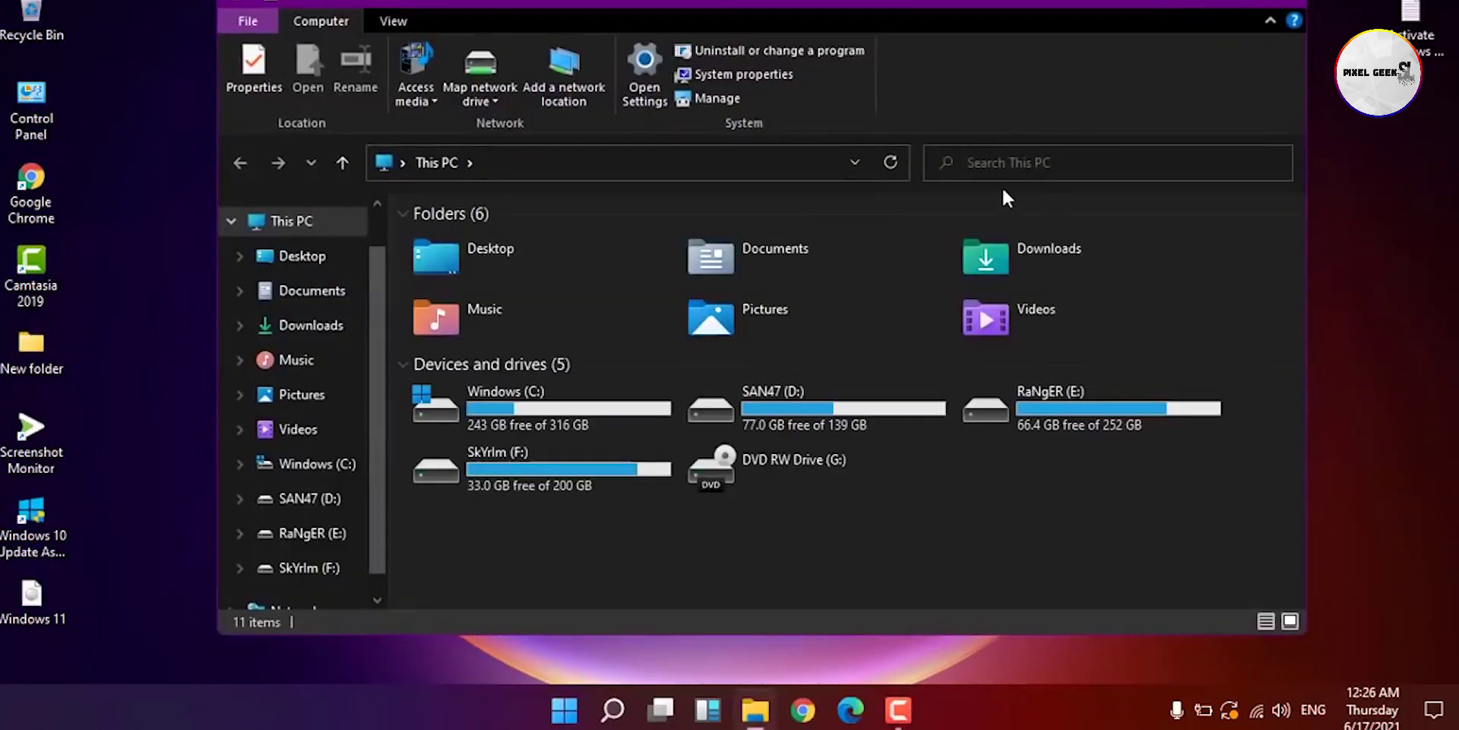
double_click(638, 426)
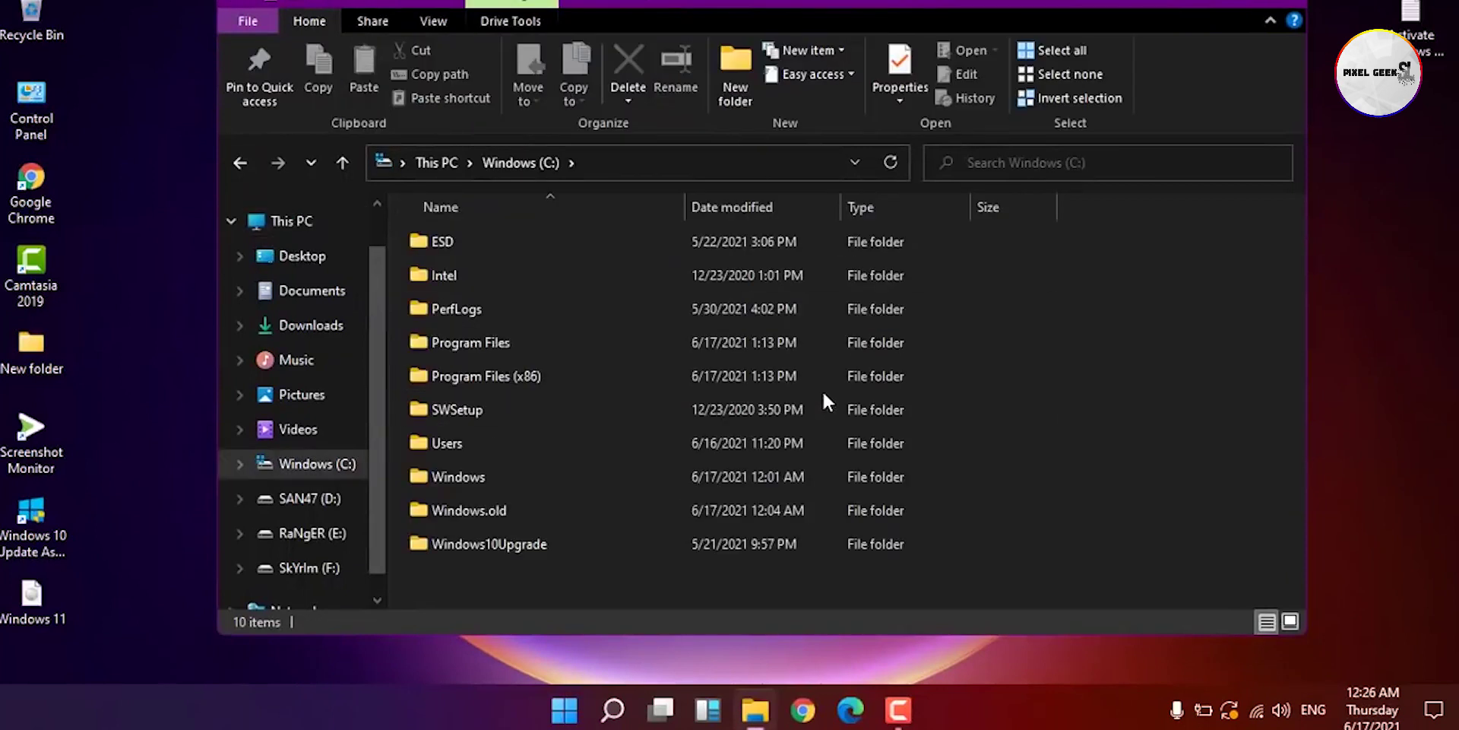
left_click(1268, 21)
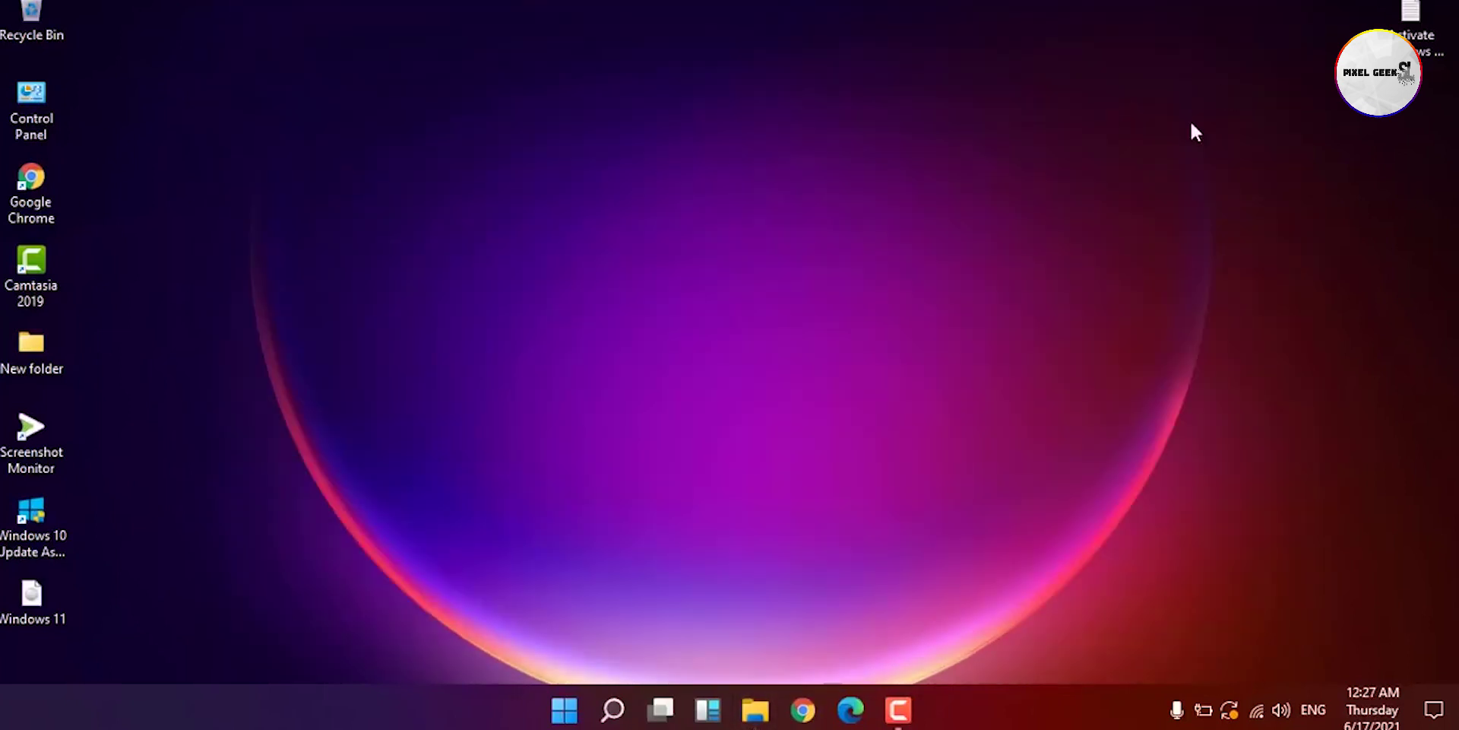
Set the taskbar alignment to Left in the taskbar settings and minimize the Settings window.
double_click(56, 104)
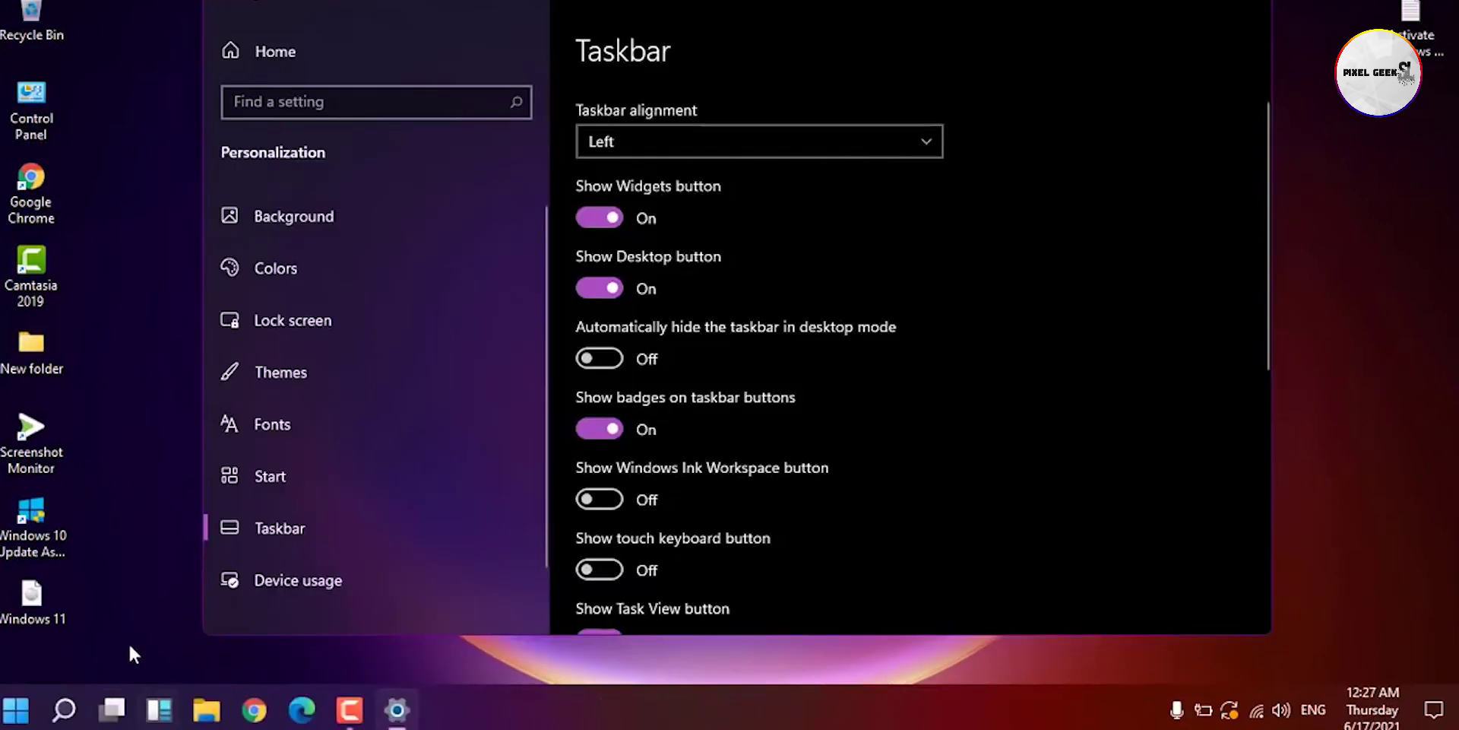
left_click(396, 709)
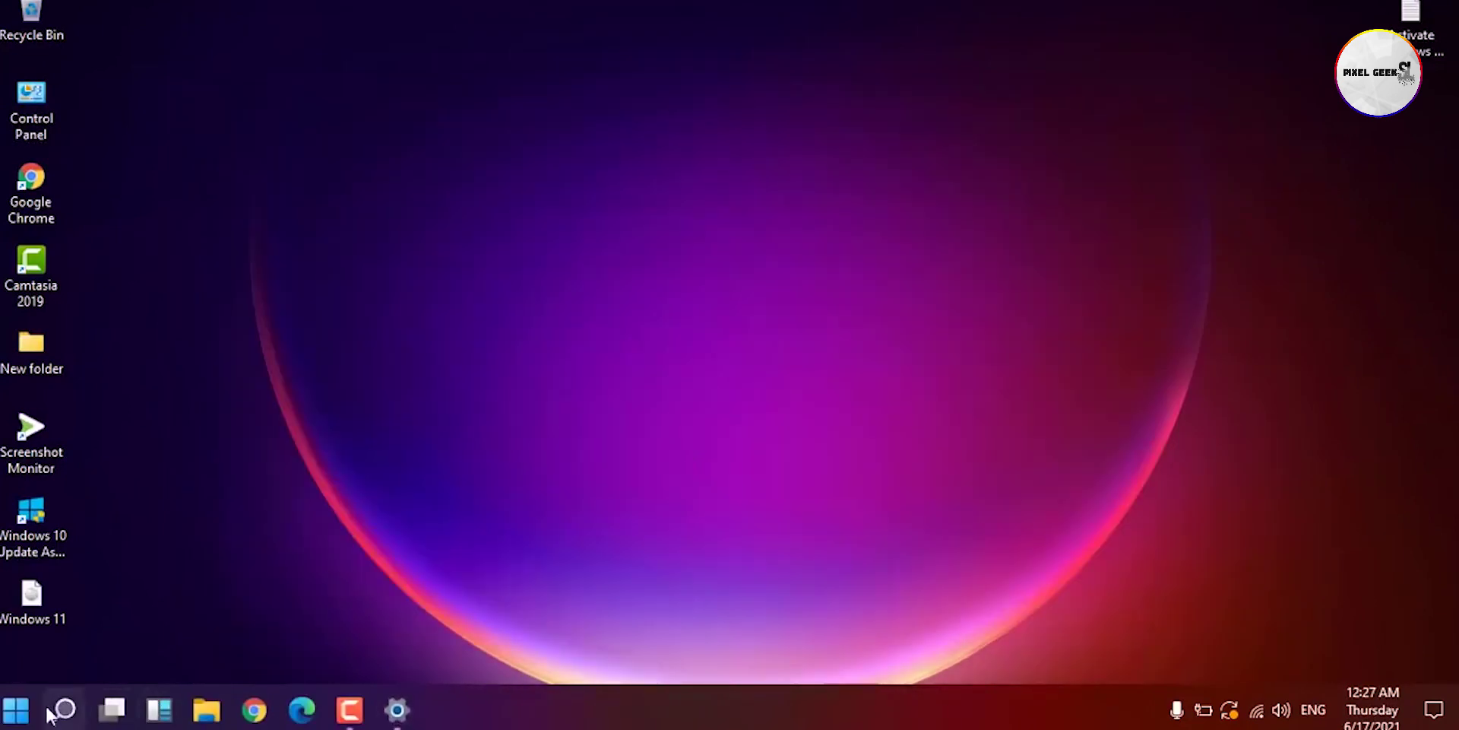
Rearrange the pinned Start menu apps, placing Calculator and Alarms & Clock after Settings and Notepad in the second row.
left_click(17, 722)
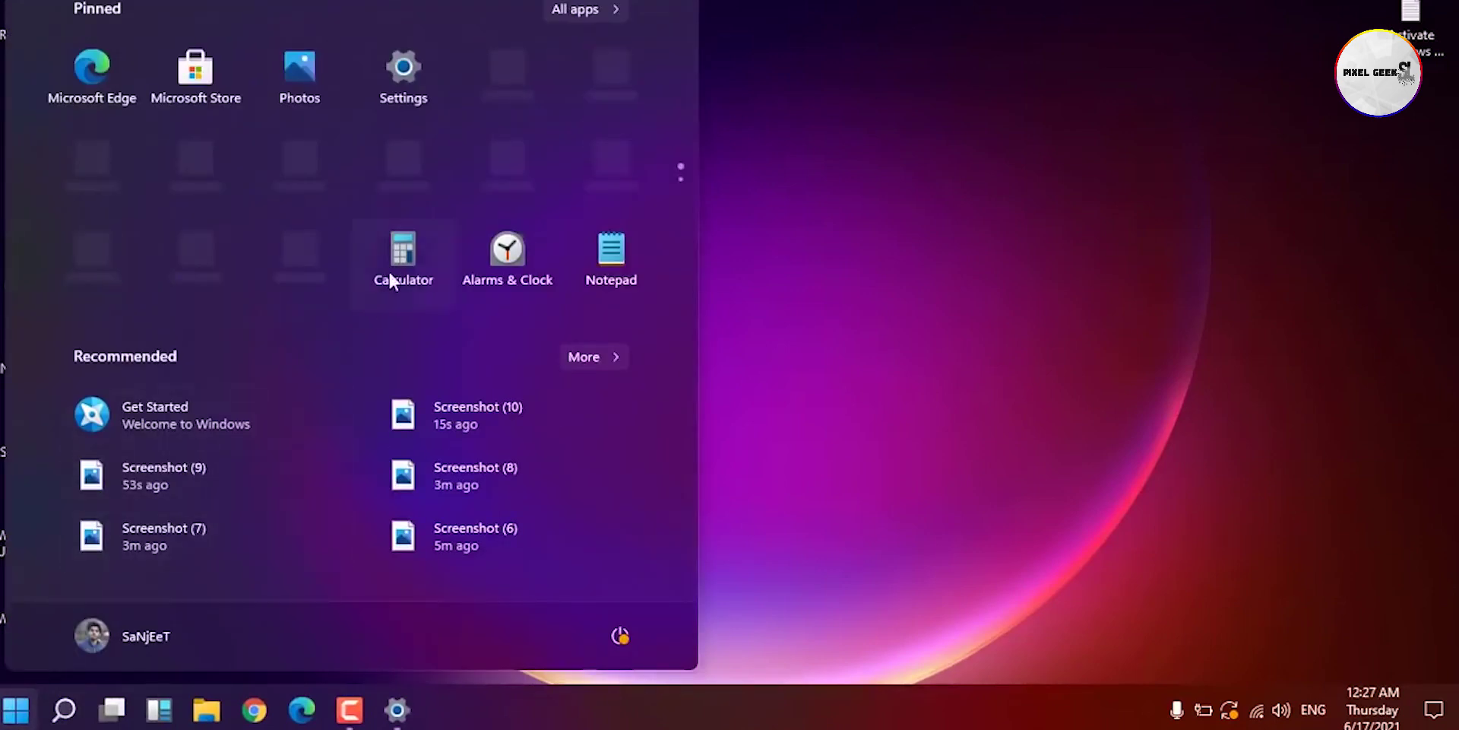
scroll(385, 185, "down", 1)
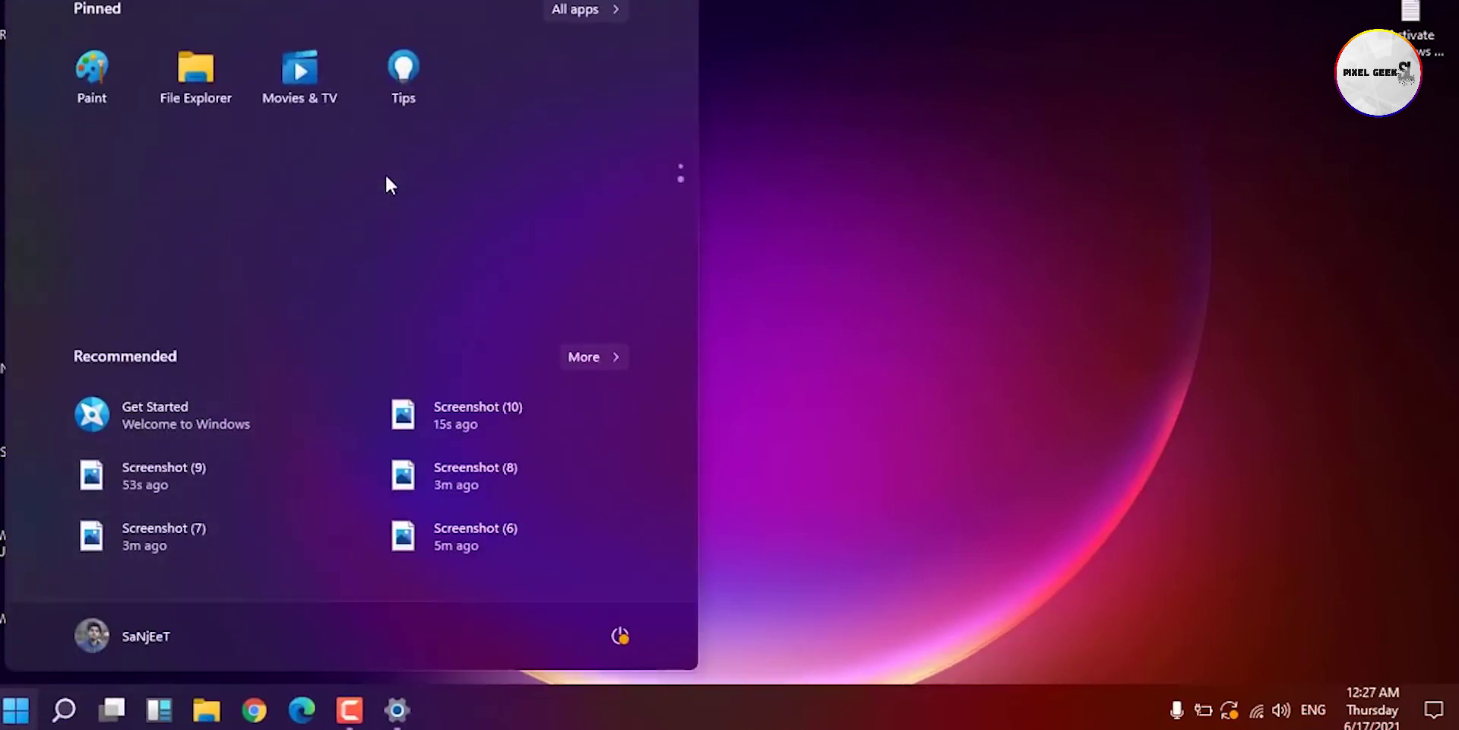
scroll(385, 185, "up", 1)
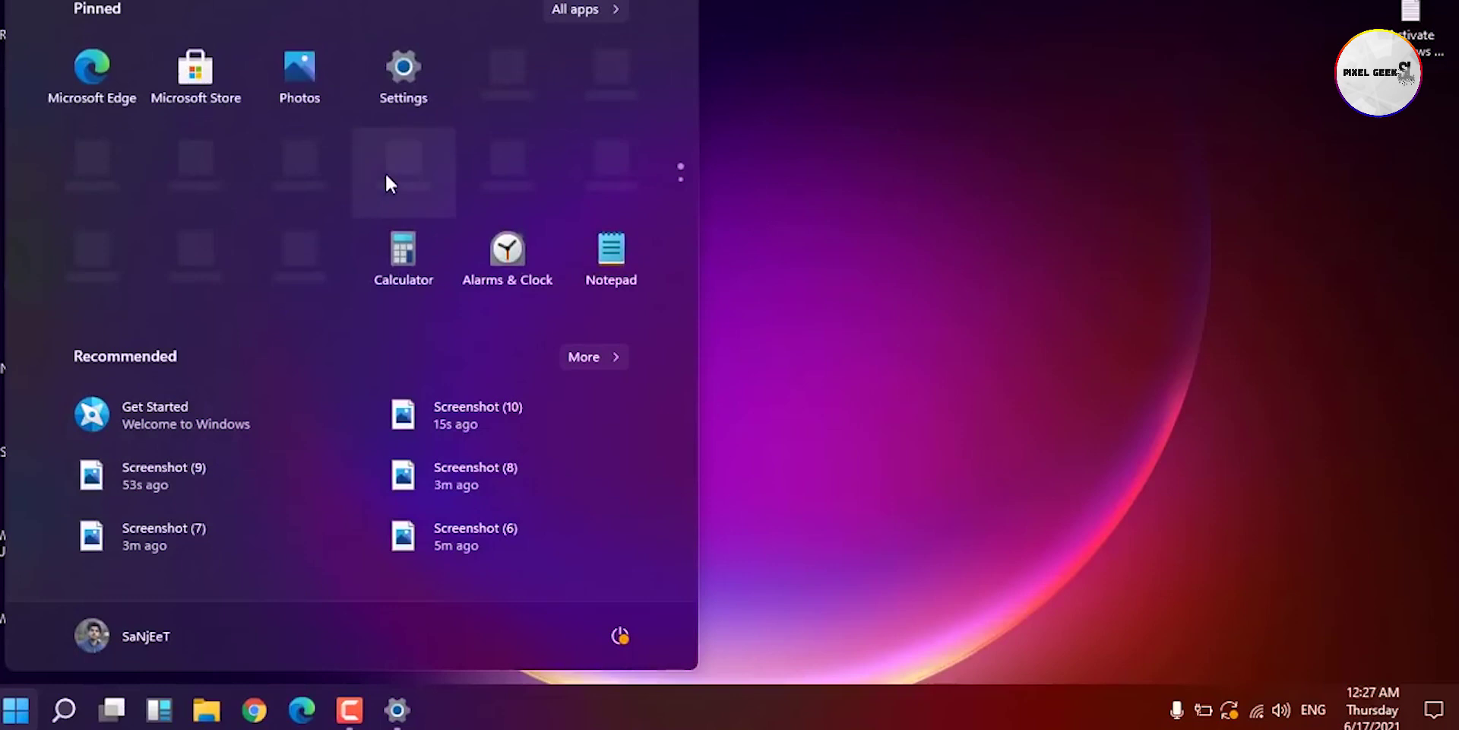
left_click_drag(470, 76, 503, 68)
left_click_drag(511, 255, 604, 84)
left_click_drag(606, 215, 190, 163)
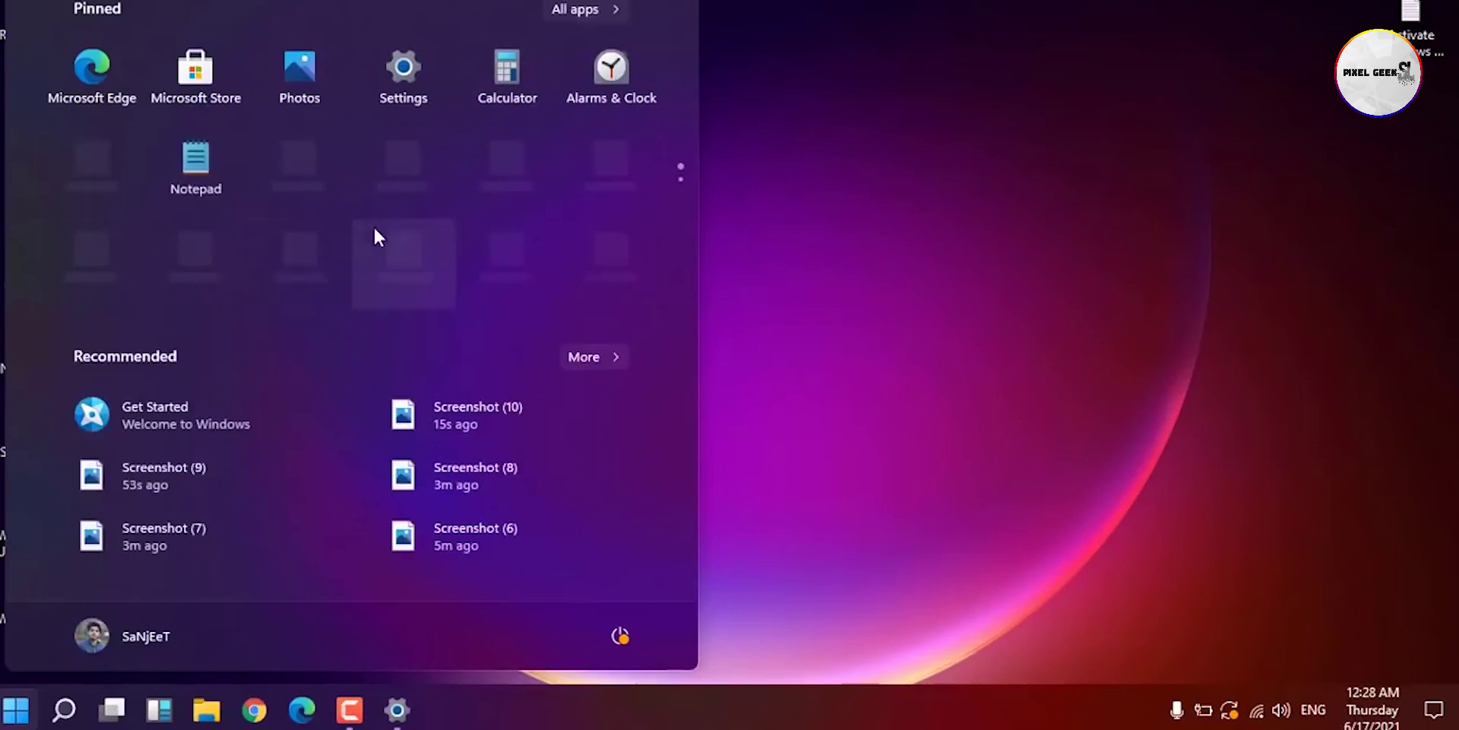
scroll(375, 236, "down", 1)
mouse_move(391, 56)
left_mouse_down()
mouse_move(368, 16)
mouse_move(341, 29)
mouse_move(287, 143)
mouse_move(181, 184)
mouse_move(305, 161)
left_mouse_up()
Browse the full alphabetical list of installed apps in the Start menu.
left_click(606, 9)
scroll(468, 338, "down", 10)
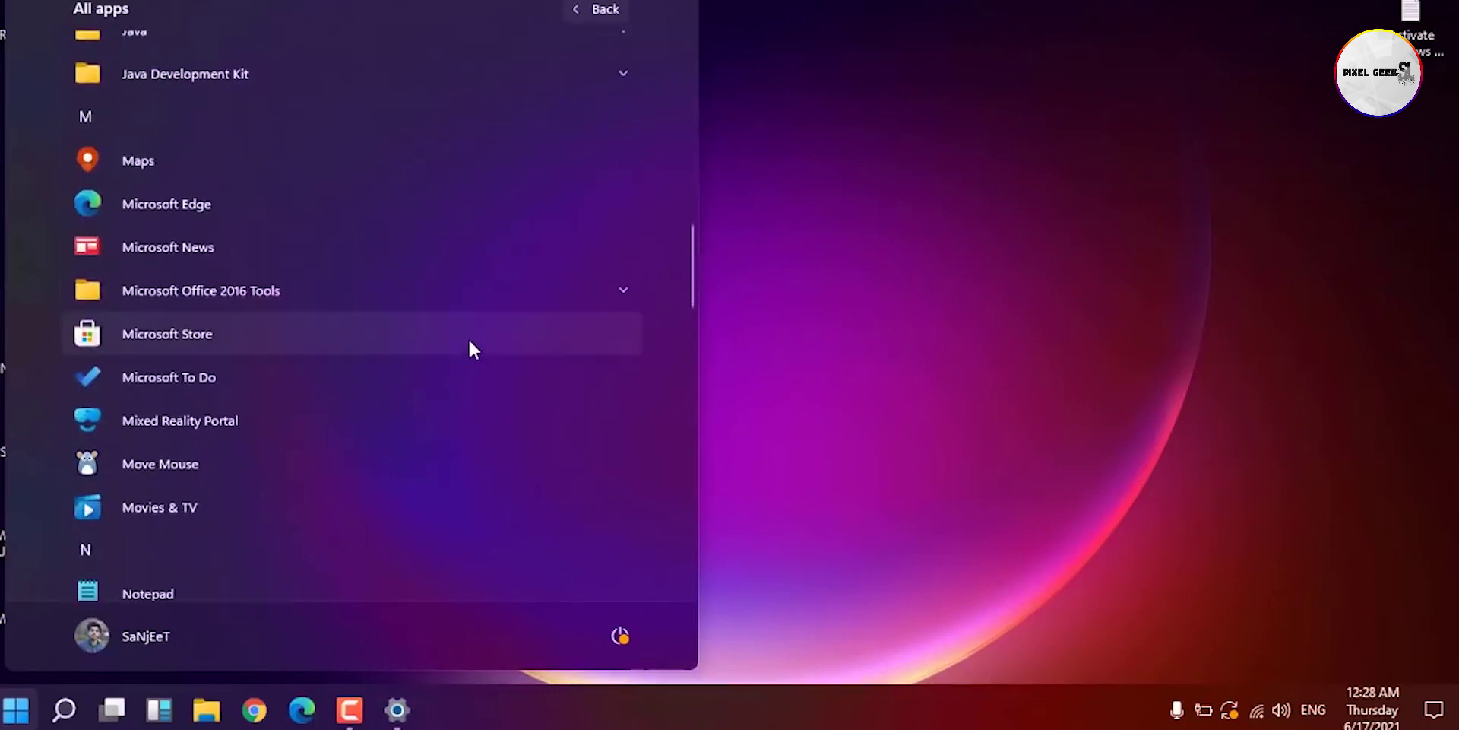
Open the taskbar settings and try out the switches for showing the Task View and search buttons.
right_click(604, 714)
left_click(608, 704)
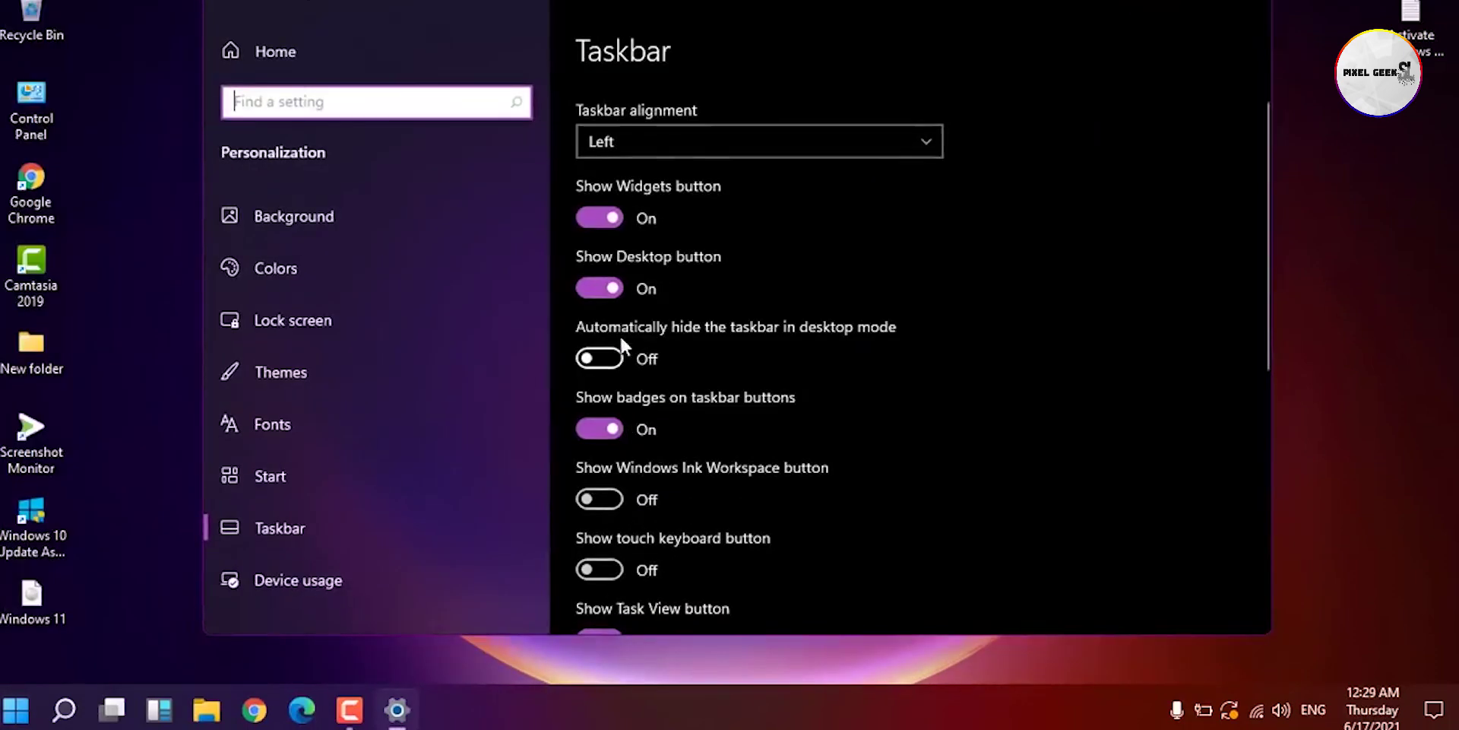
scroll(611, 342, "down", 3)
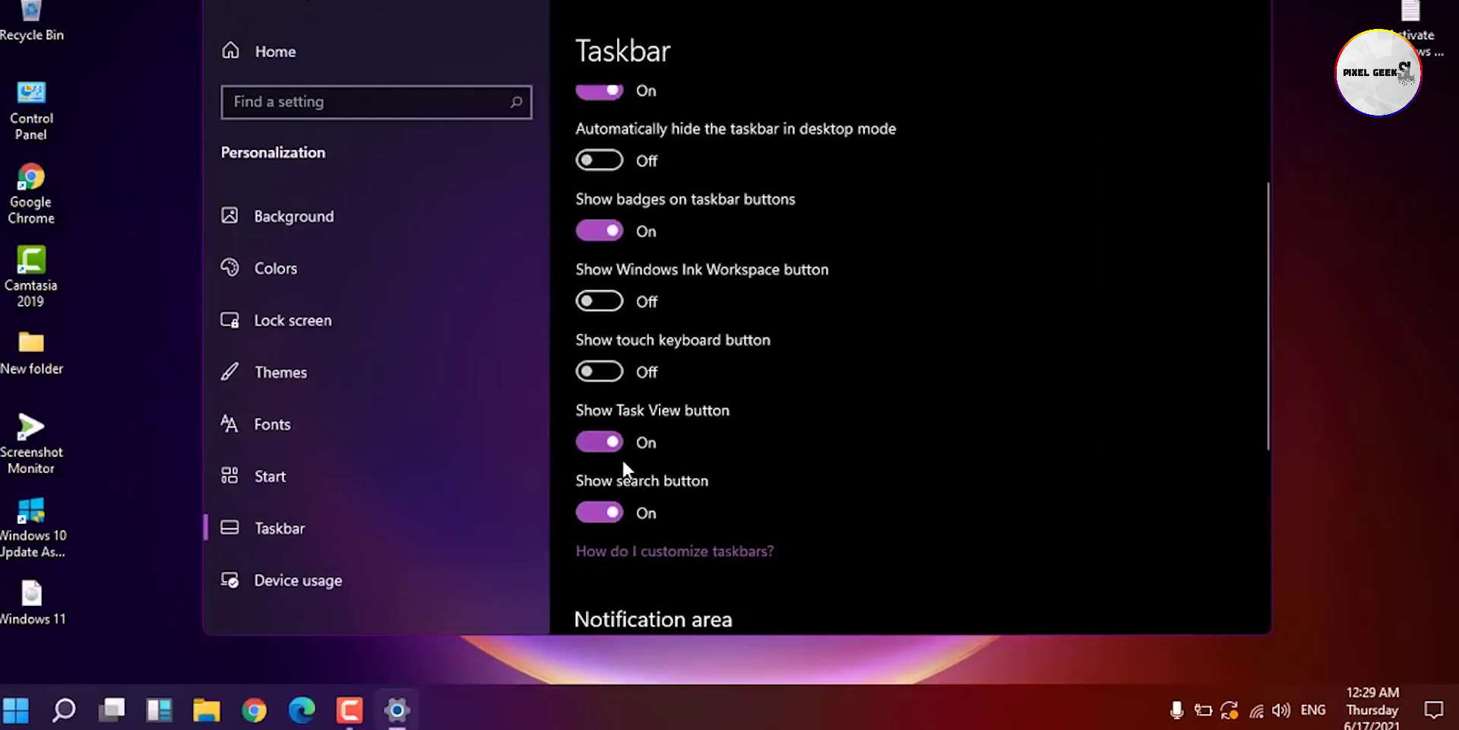
left_click(600, 442)
left_click(600, 442)
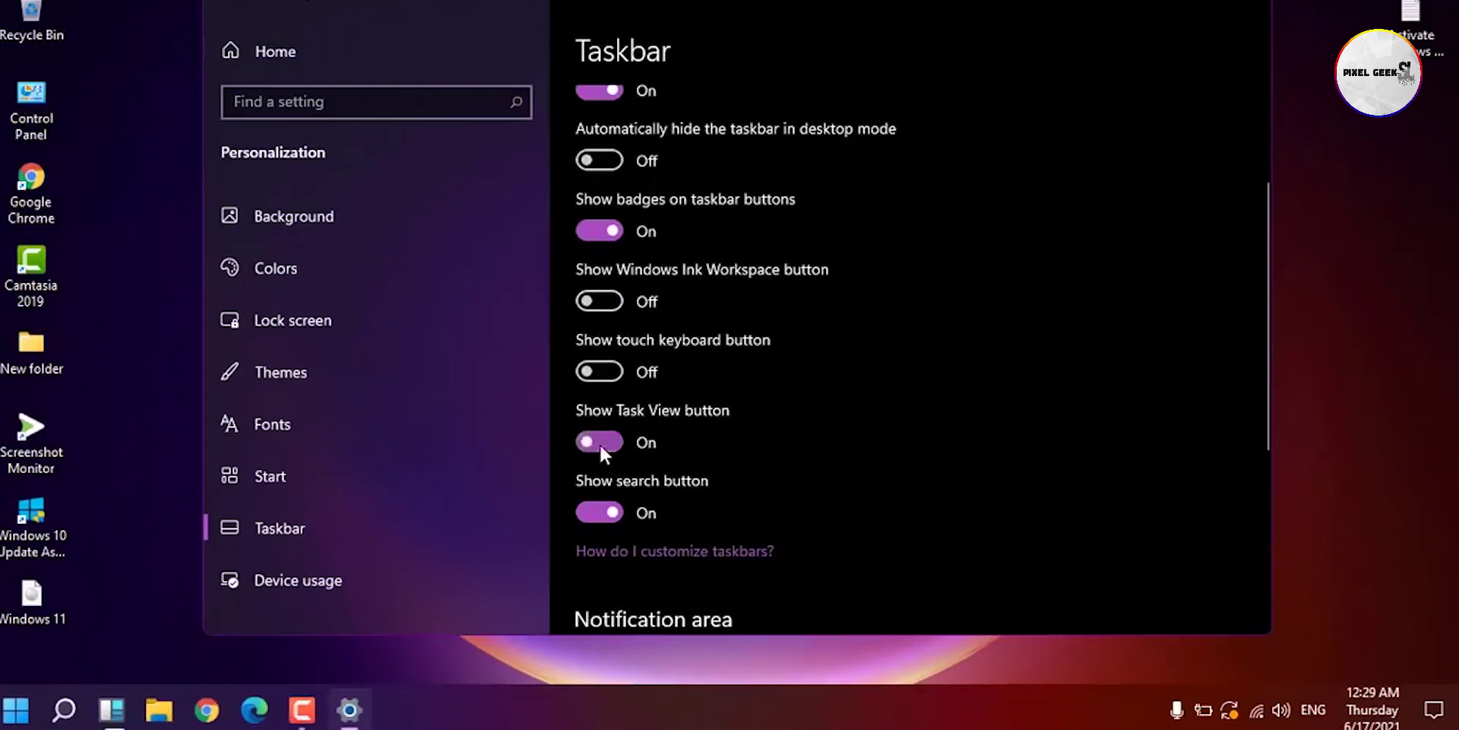
left_click(599, 512)
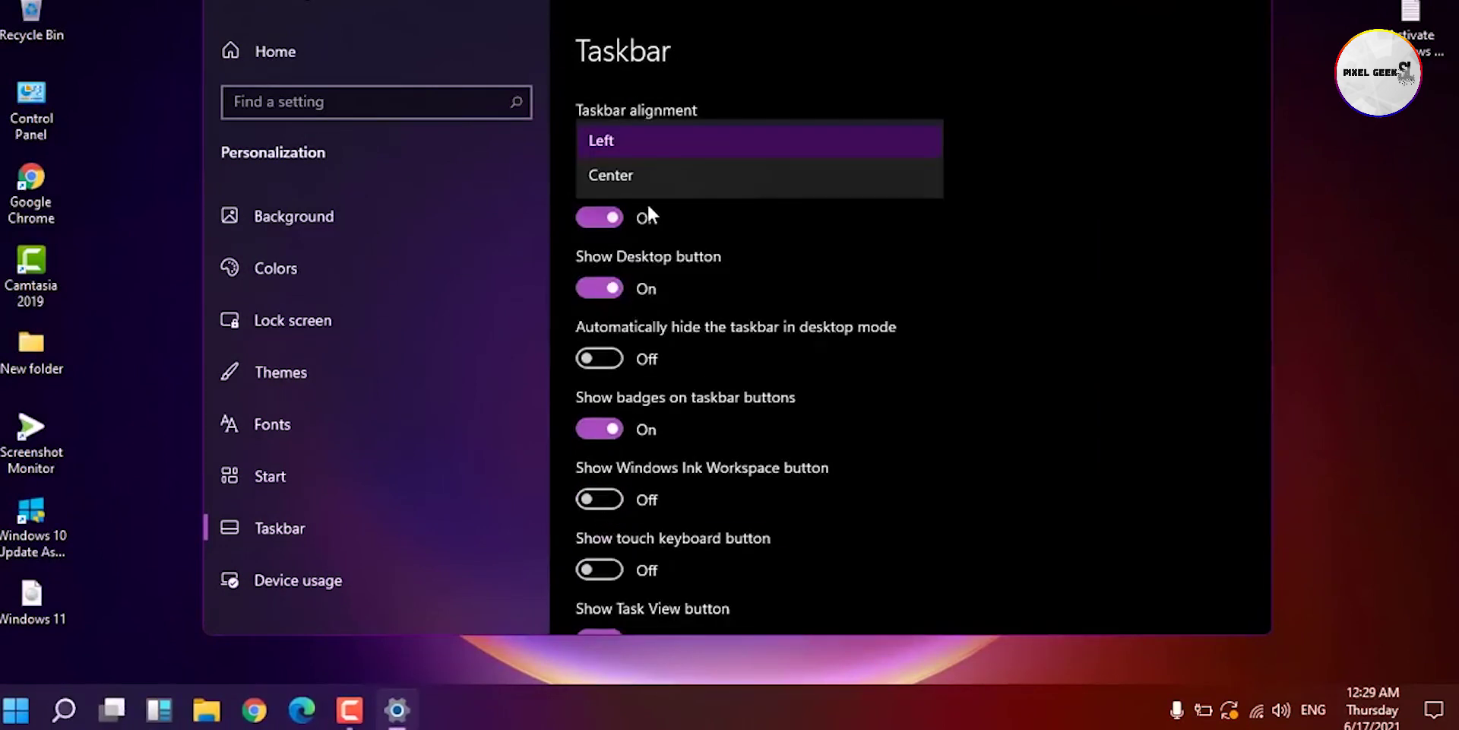
Set the taskbar alignment to Center and close the Settings window.
left_click(652, 173)
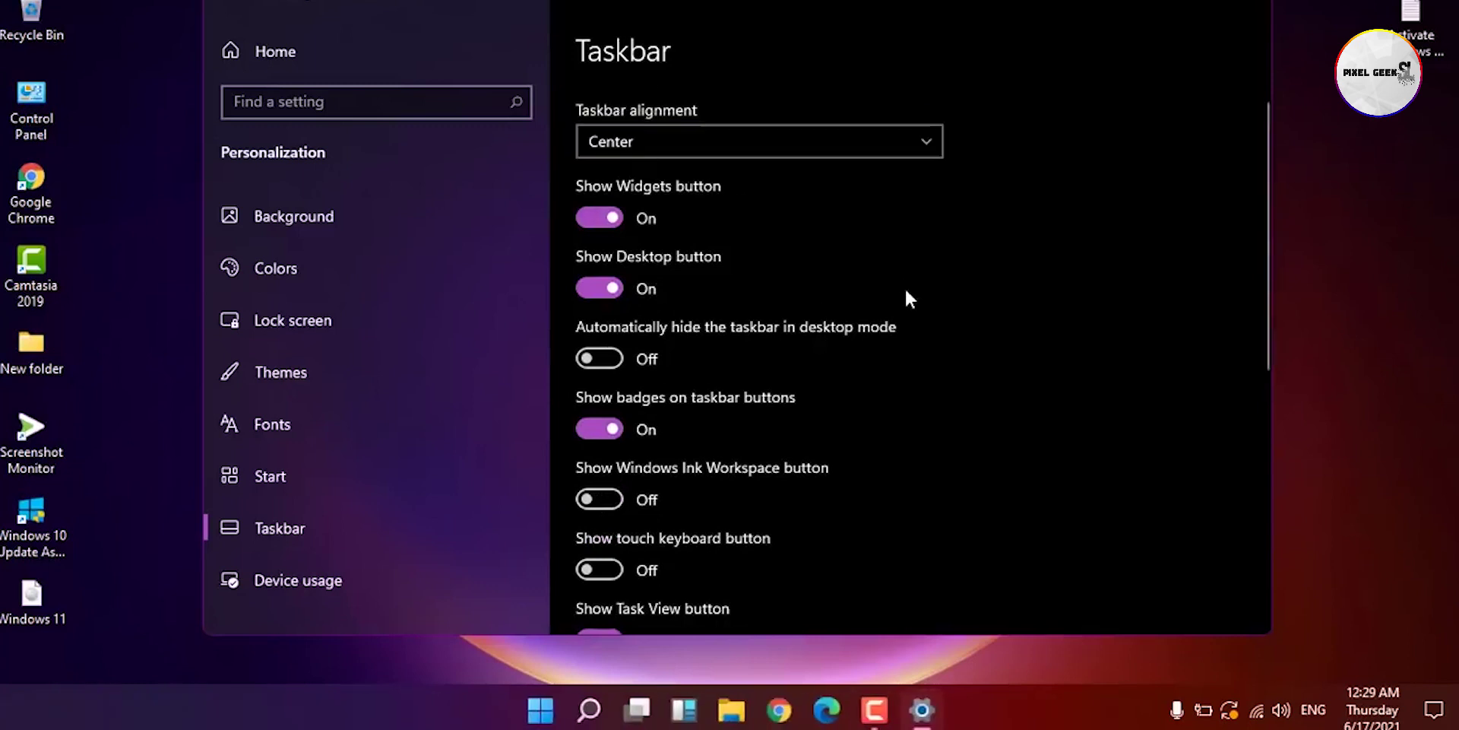
left_click(1229, 4)
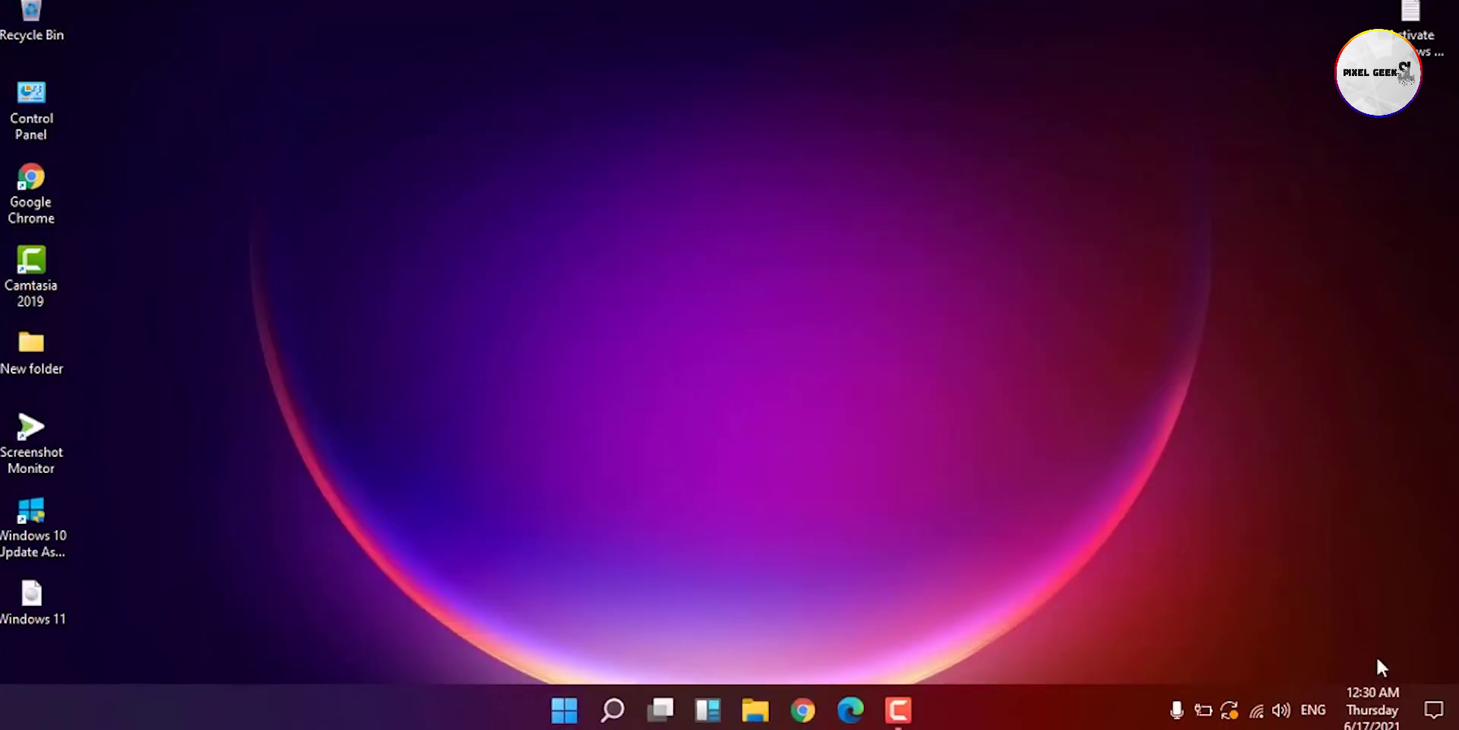
View the calendar and the speaker volume flyouts of the taskbar and close them.
left_click(1383, 723)
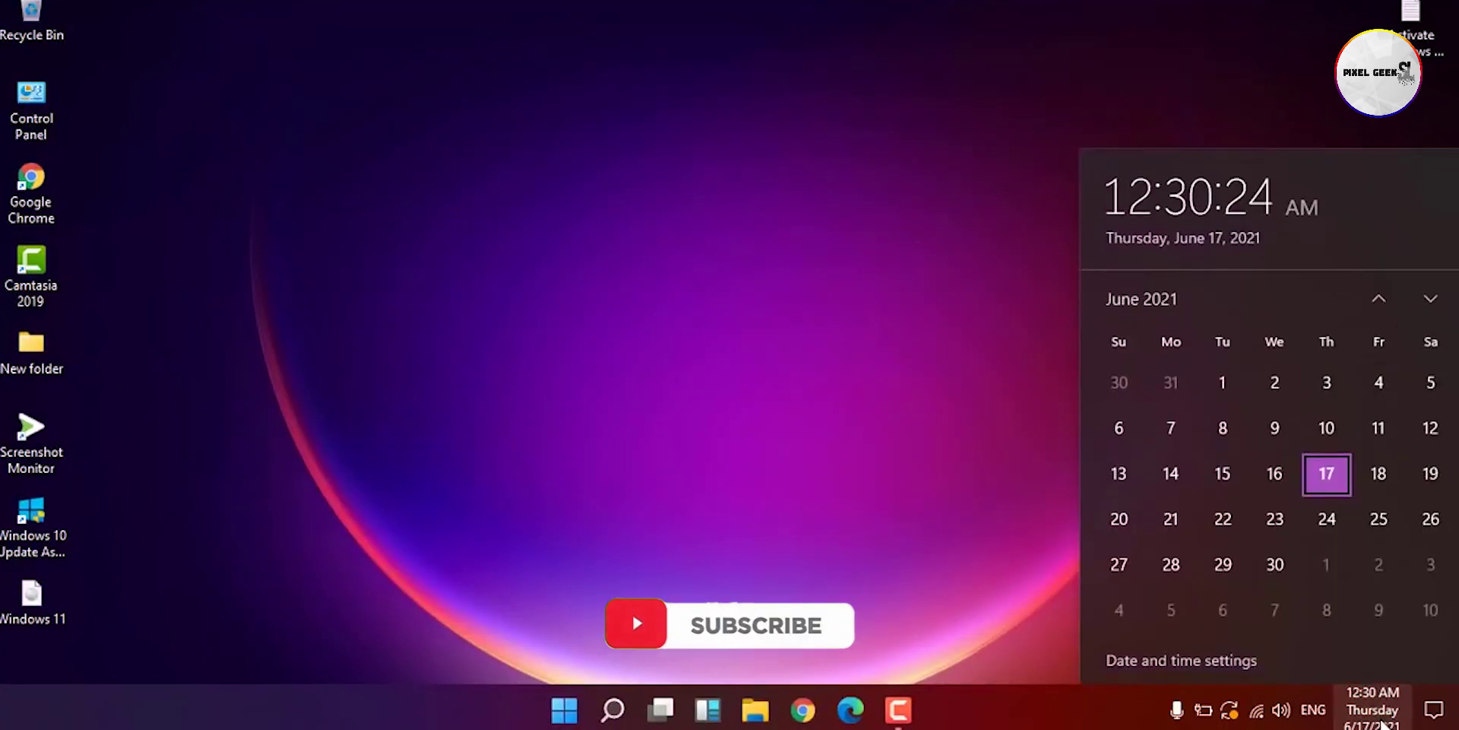
left_click(1283, 715)
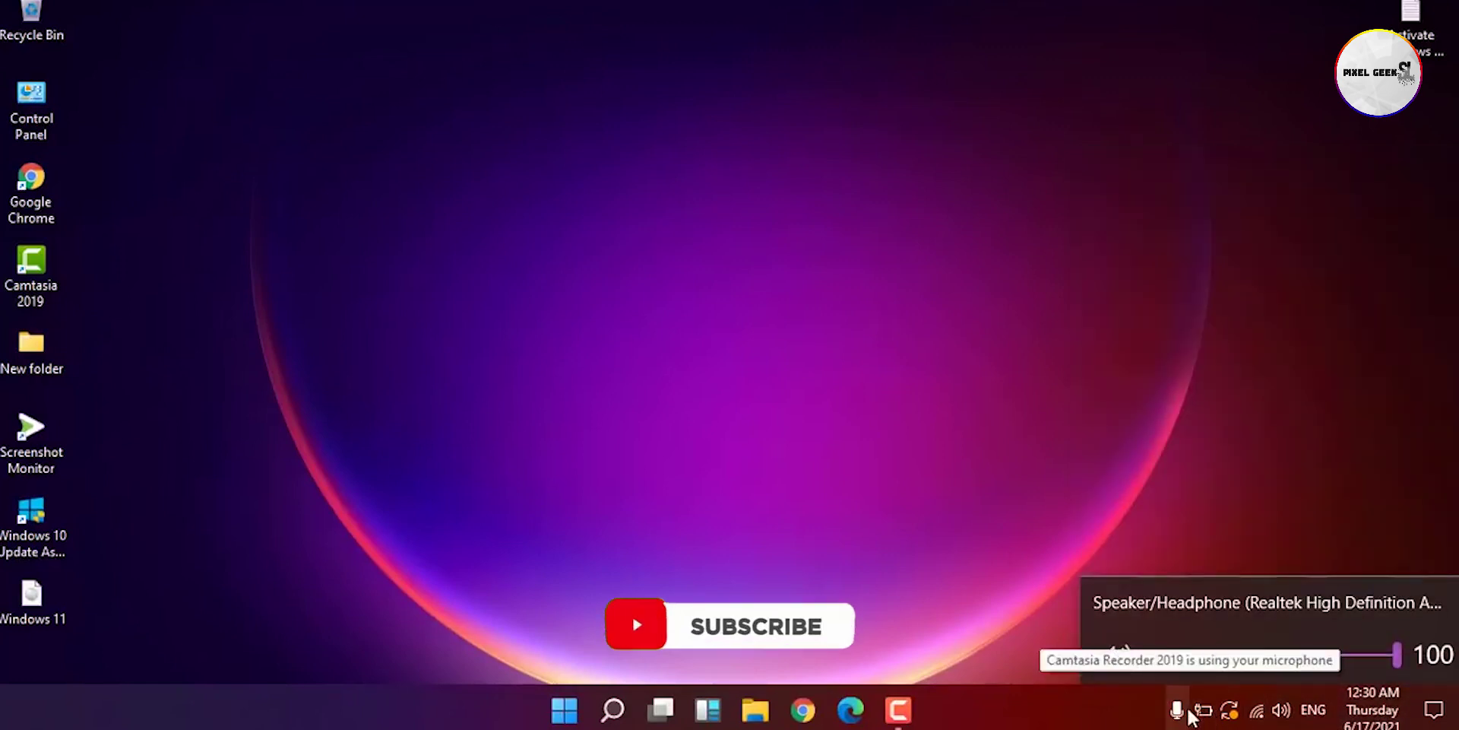
left_click(681, 225)
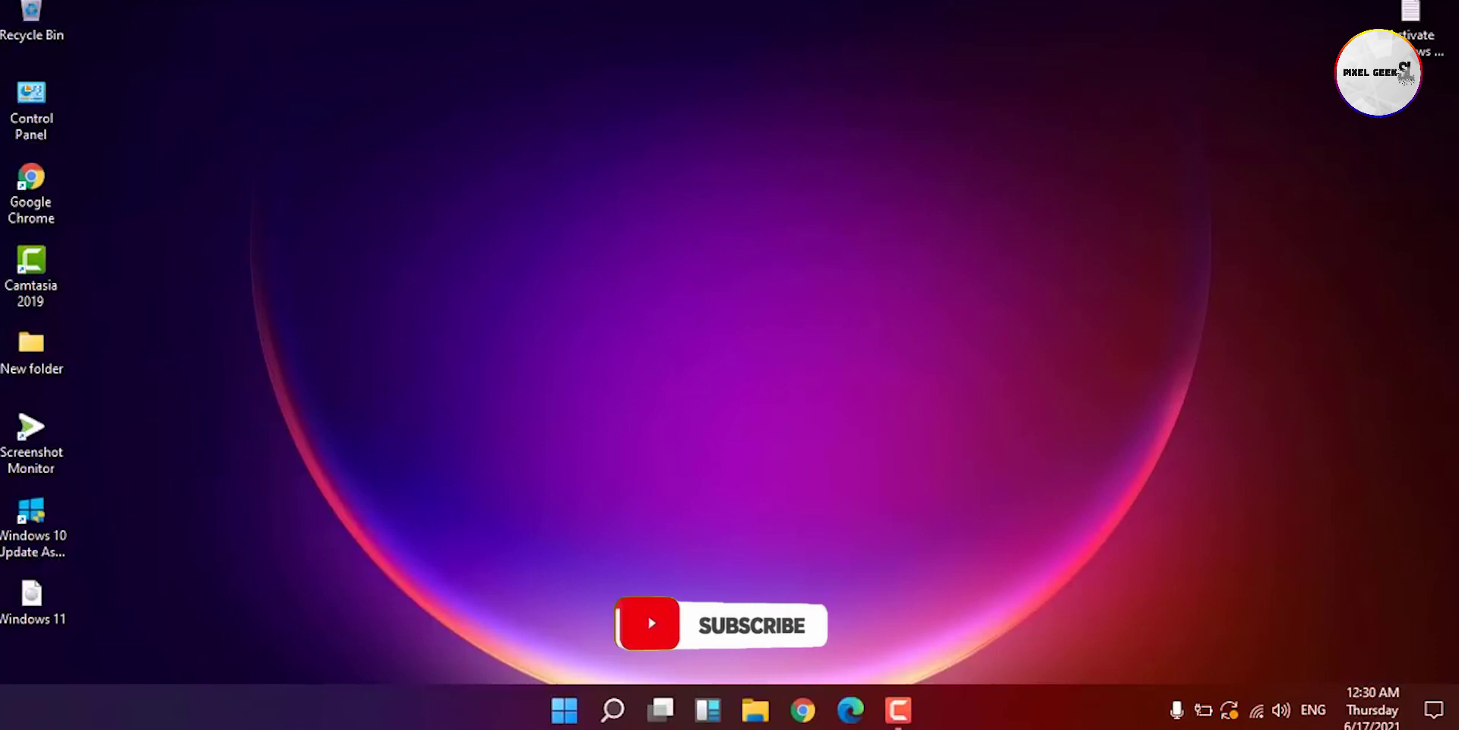
Open the personalization settings, review the Device usage and Start pages and close the Settings window.
key("shift+F10")
left_click(149, 290)
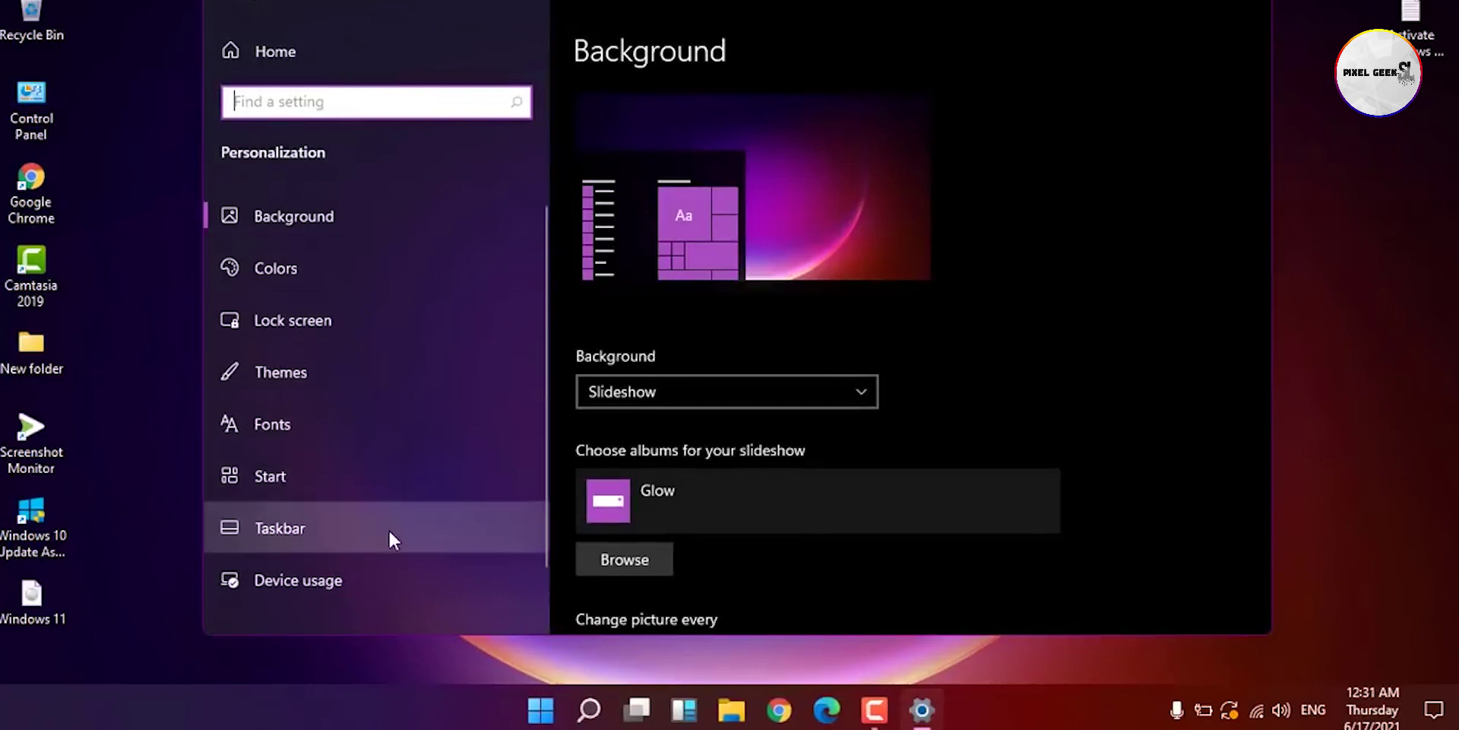
left_click(390, 581)
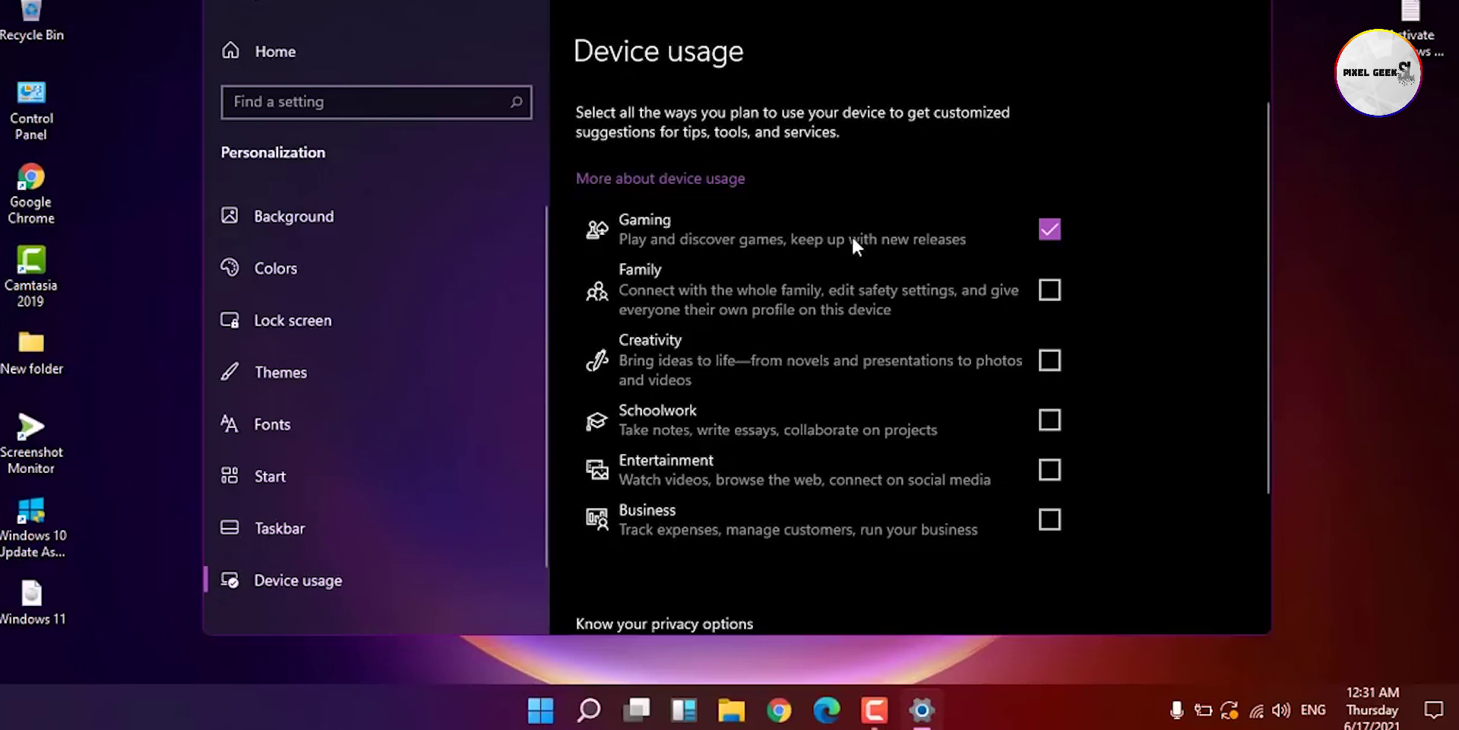
scroll(720, 313, "down", 3)
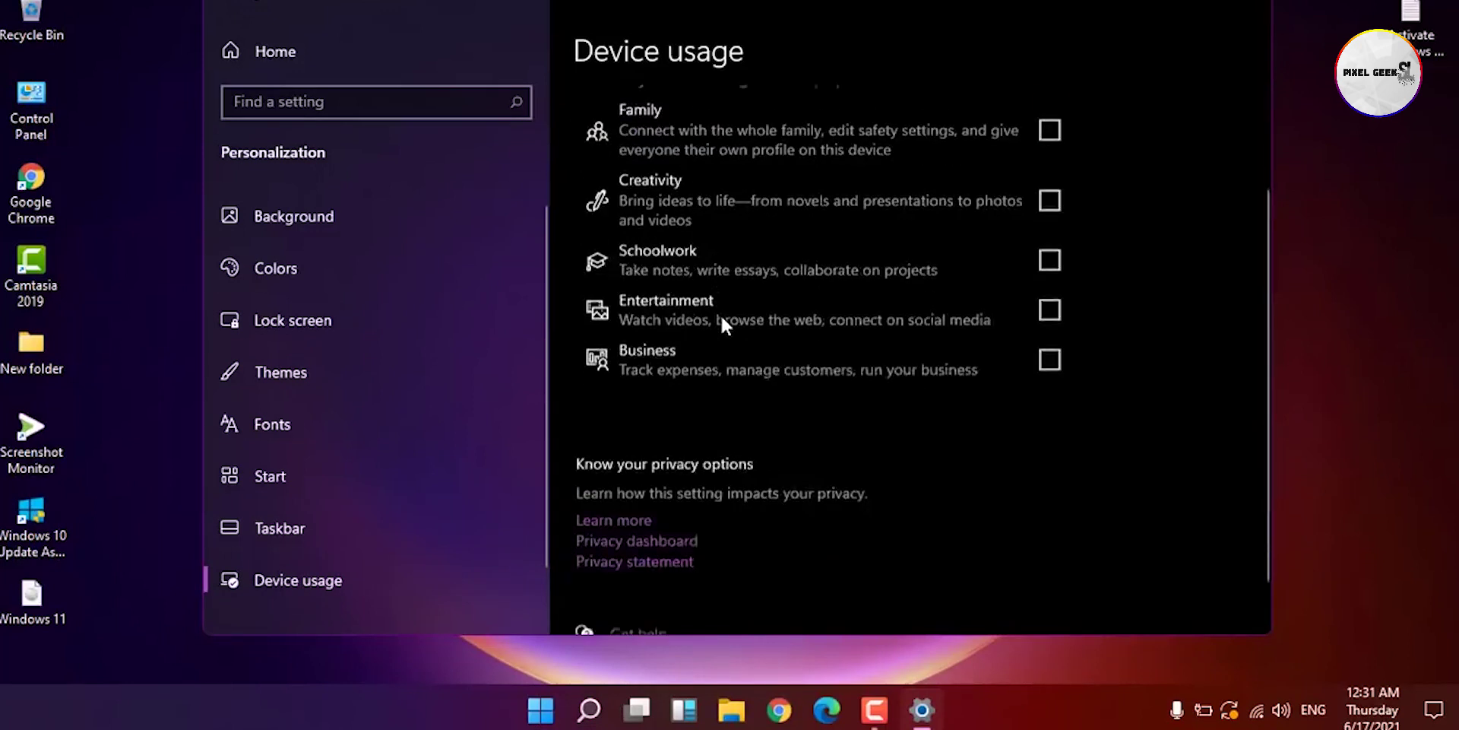
scroll(733, 357, "up", 3)
left_click(323, 465)
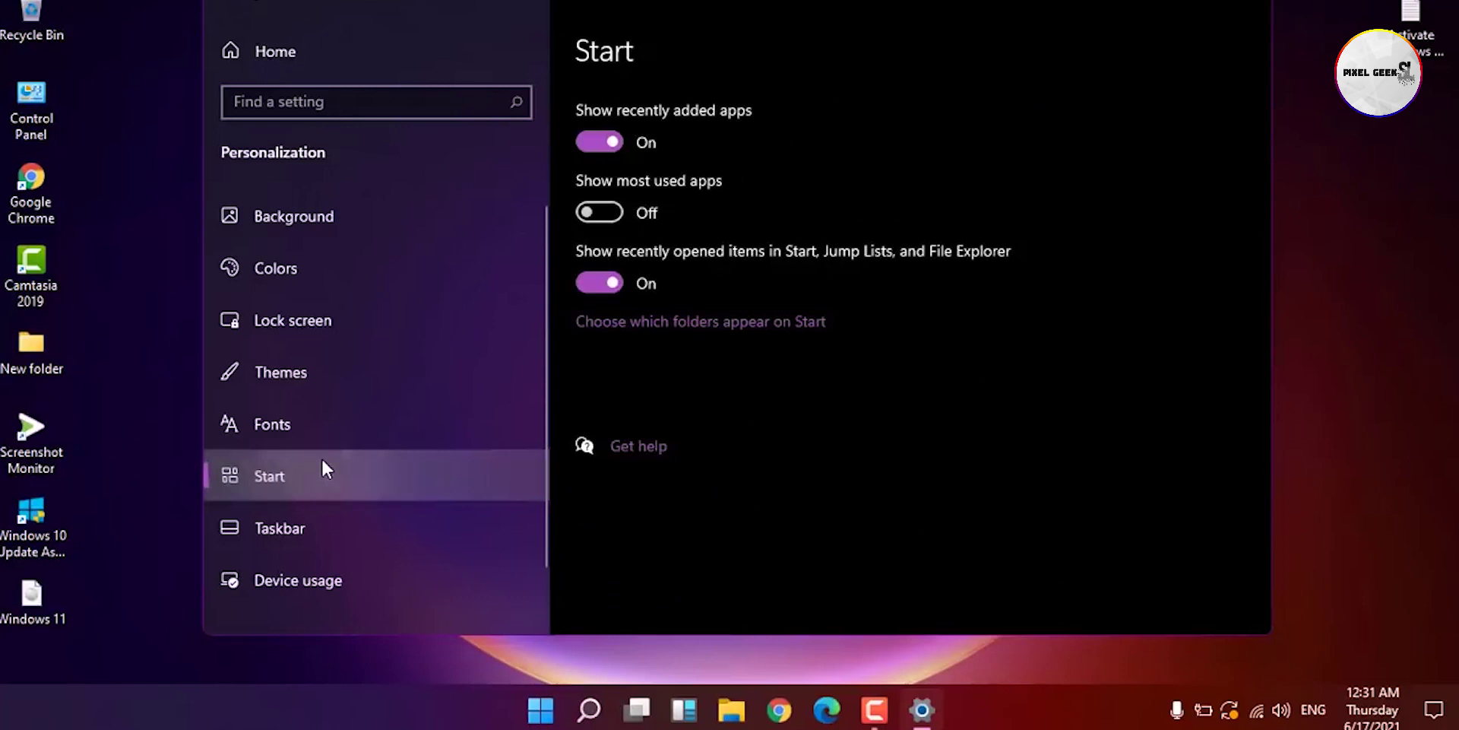
key("alt+F4")
right_click(549, 114)
left_click(562, 176)
right_click(564, 182)
left_click(228, 65)
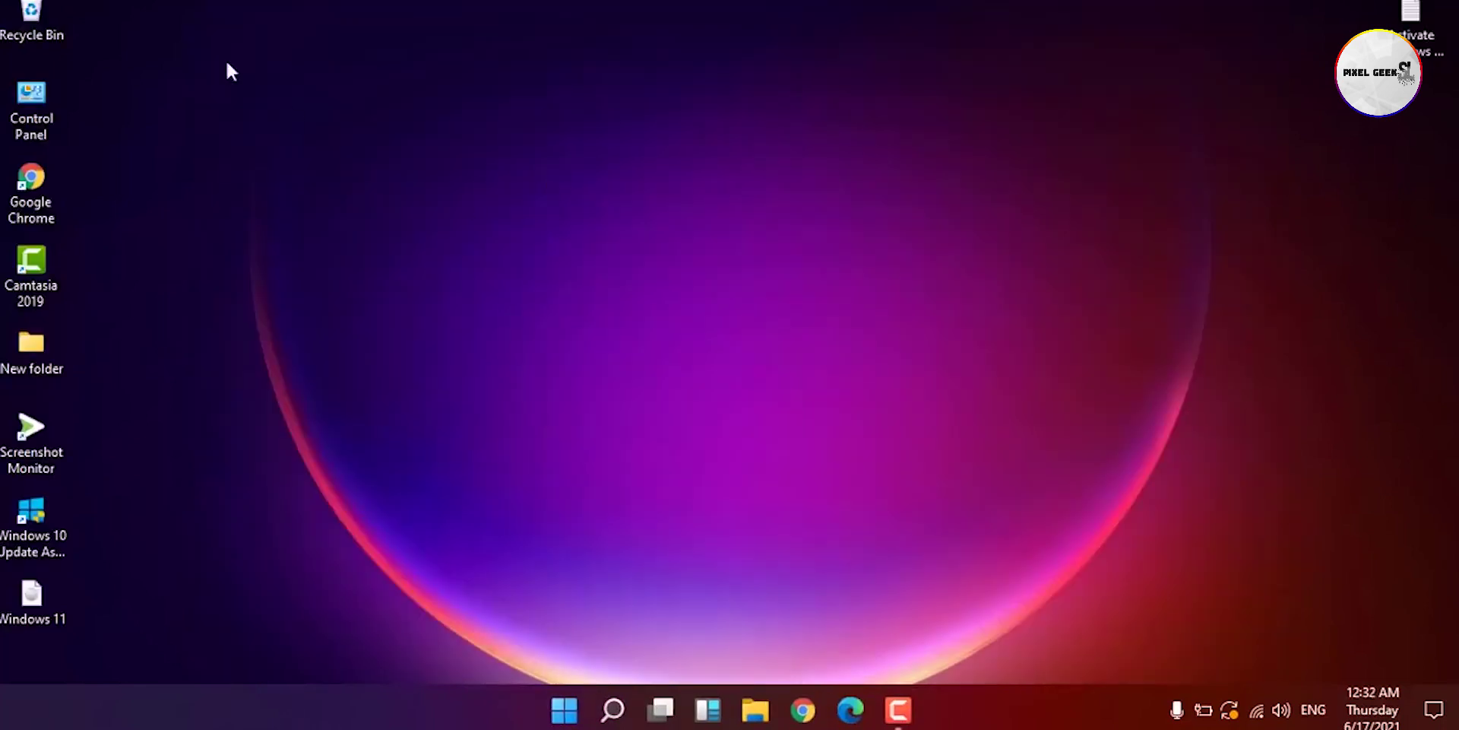
Search Windows for "change sys" and open the Change system sounds dialog.
key("super+s")
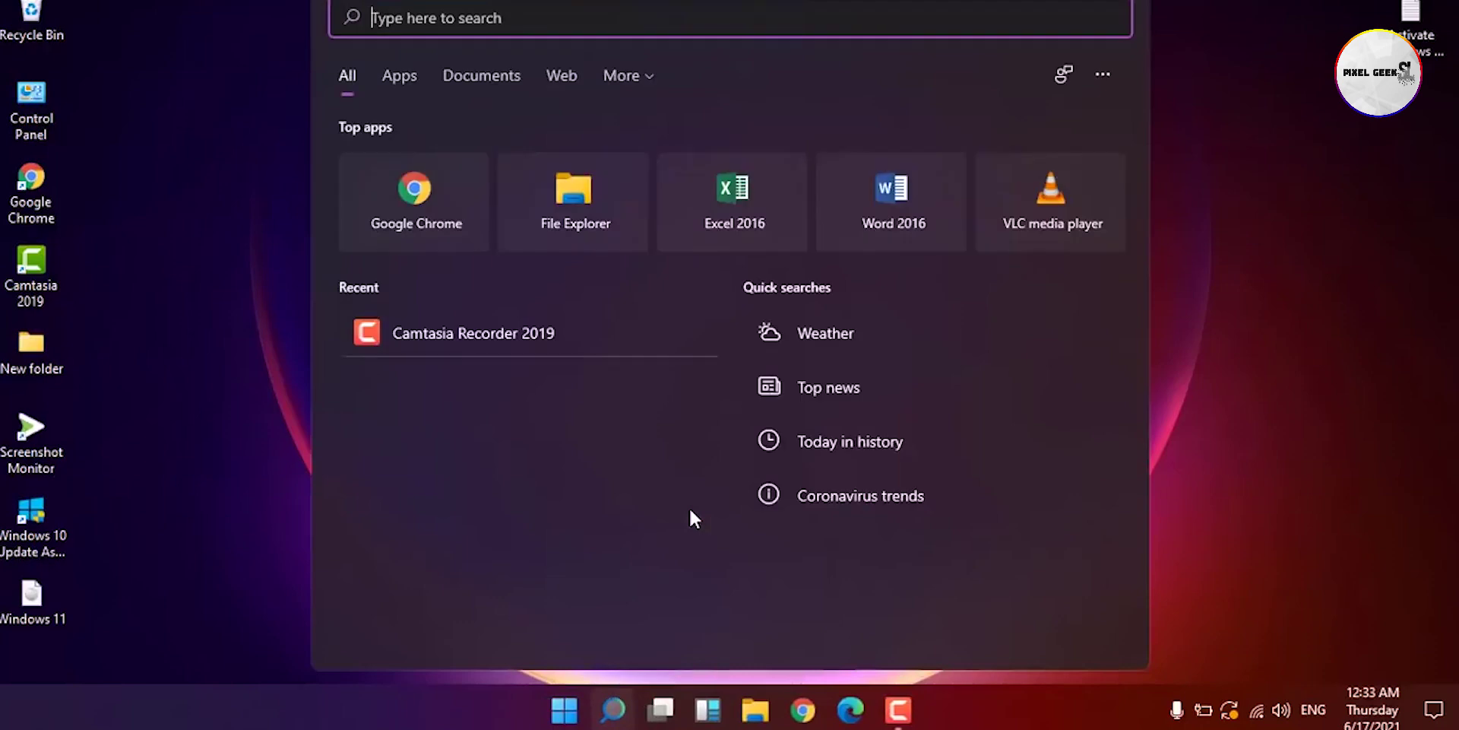
type("change sys")
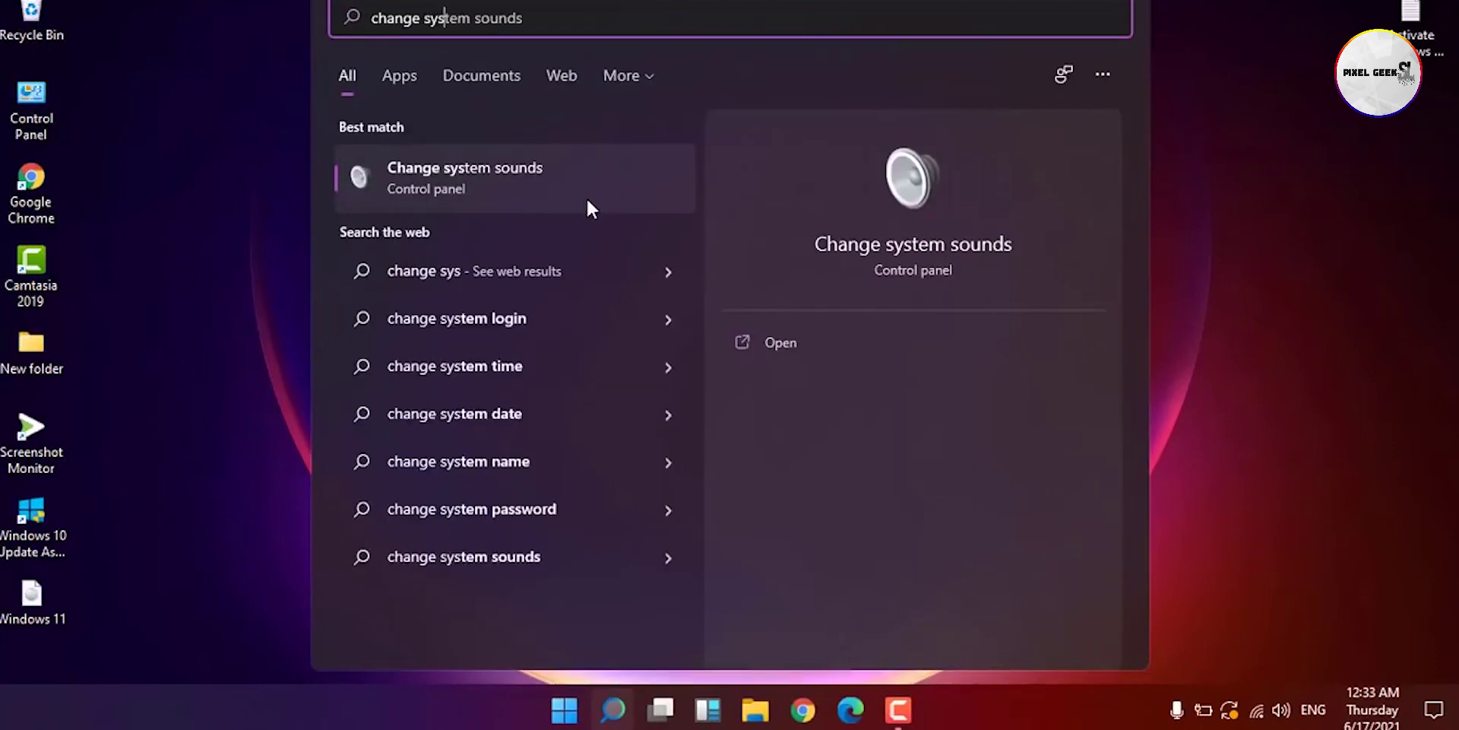
left_click(536, 168)
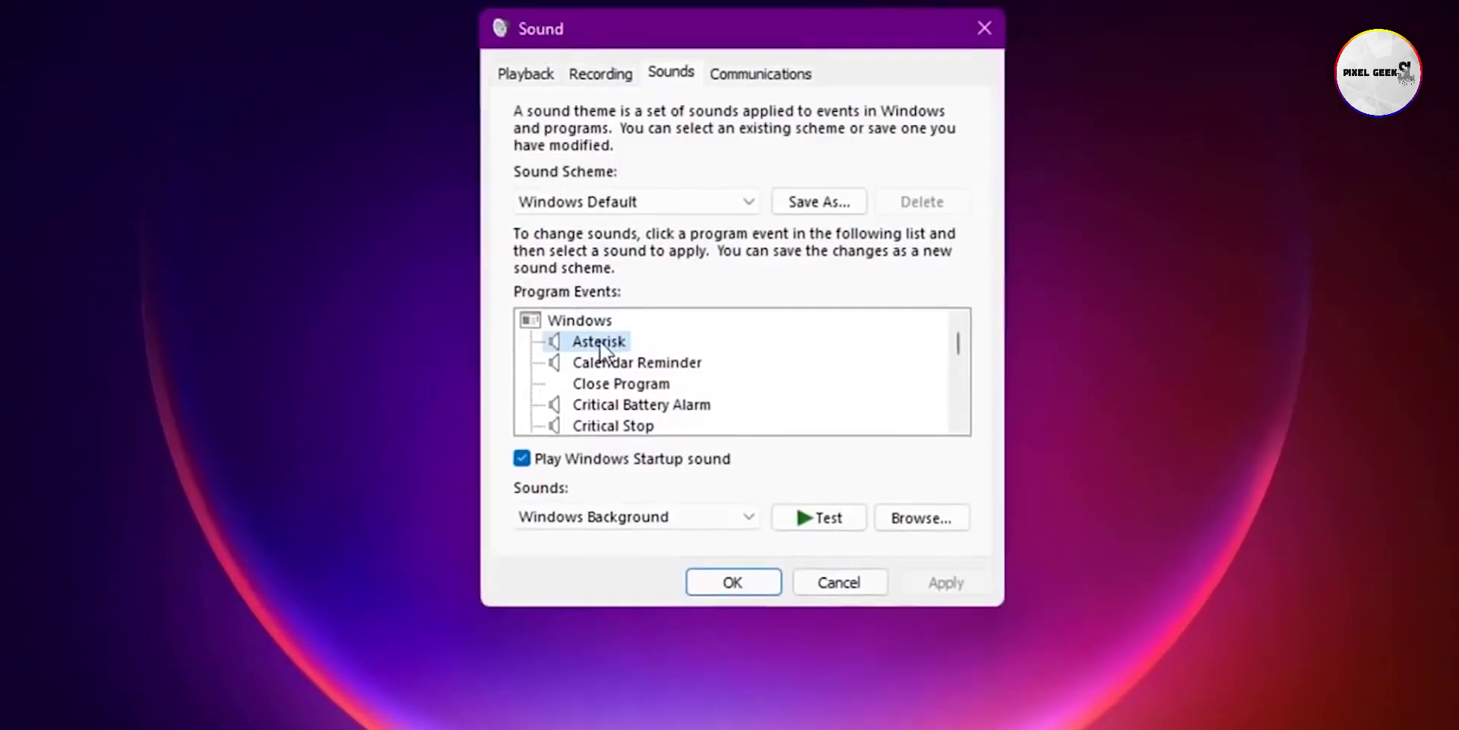
Play the test sounds of the Asterisk, Calendar Reminder, Critical Battery Alarm and Critical Stop events.
left_click(791, 524)
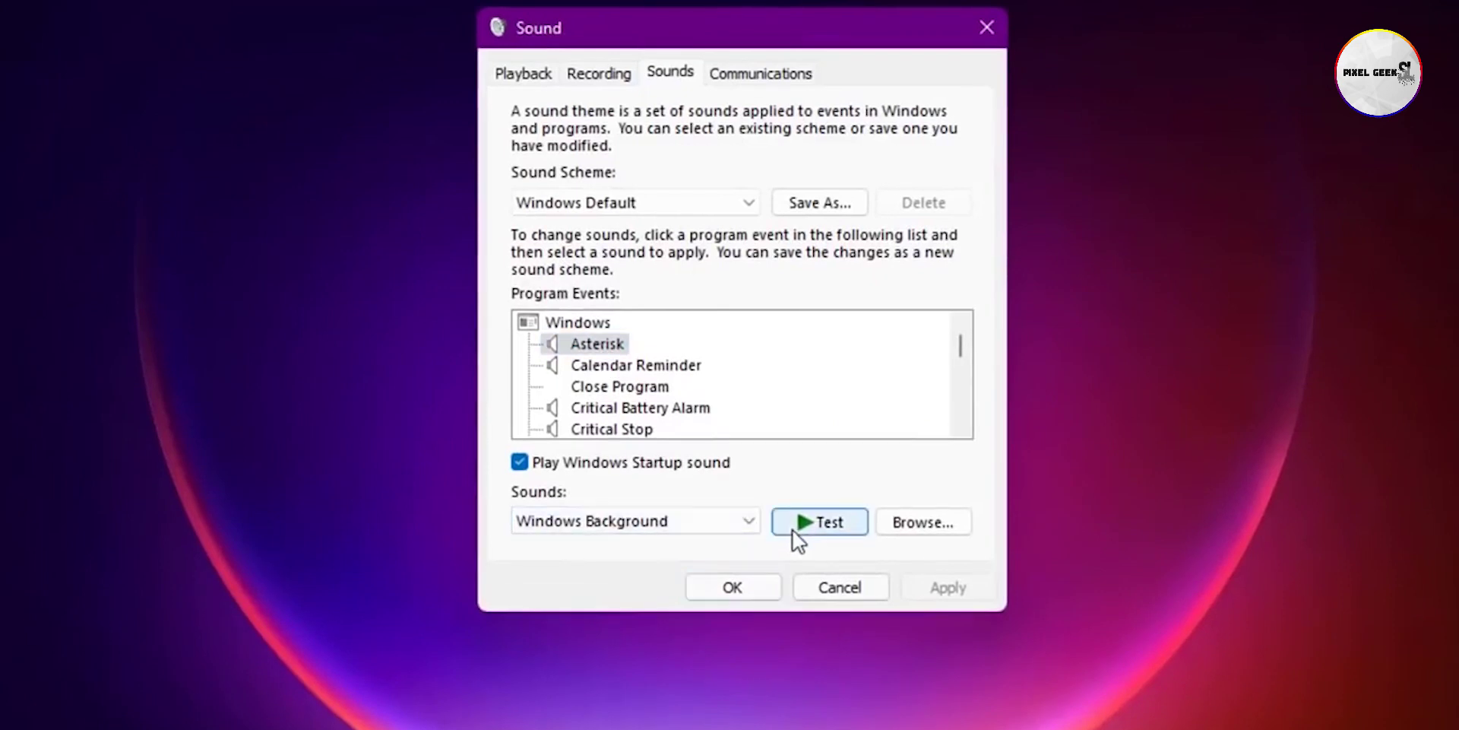
left_click(642, 370)
left_click(840, 532)
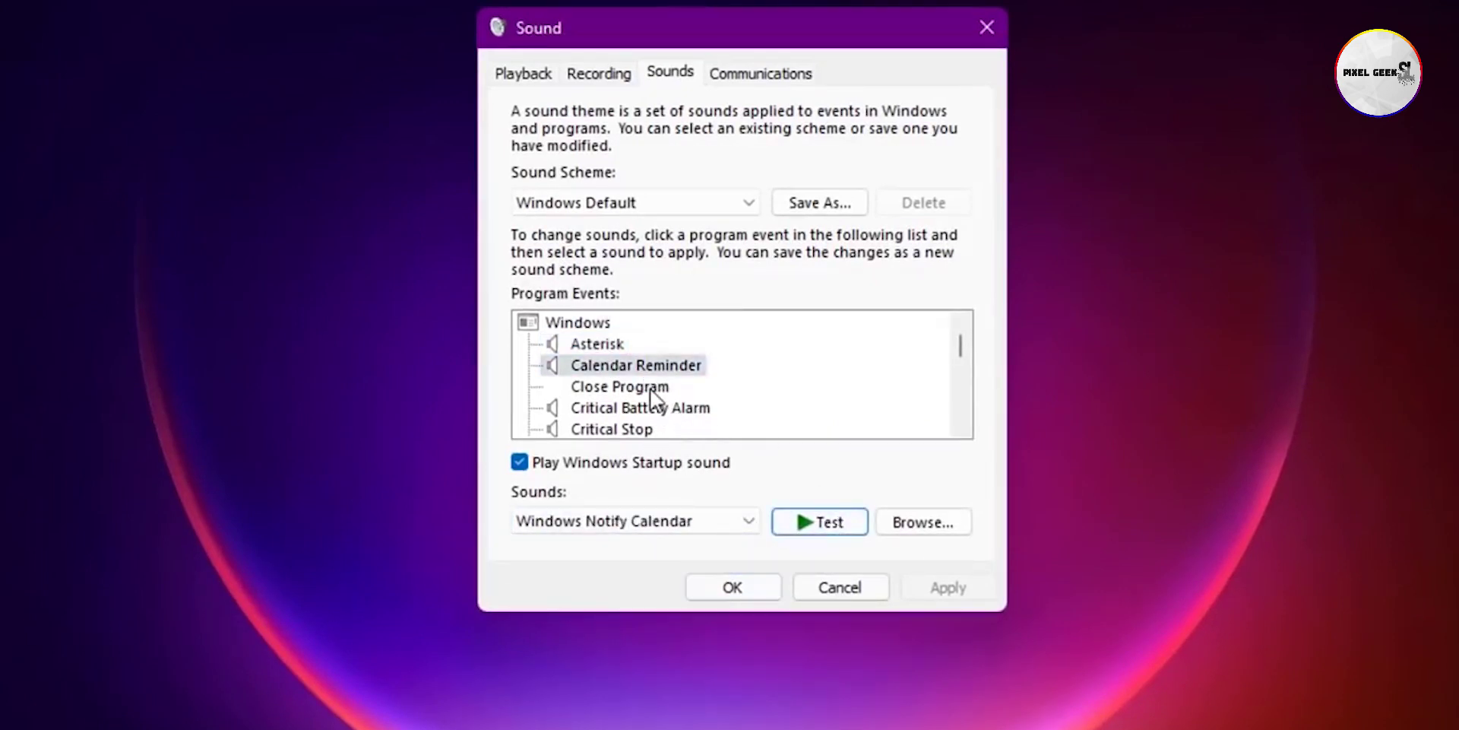
left_click(653, 407)
left_click(827, 523)
left_click(639, 427)
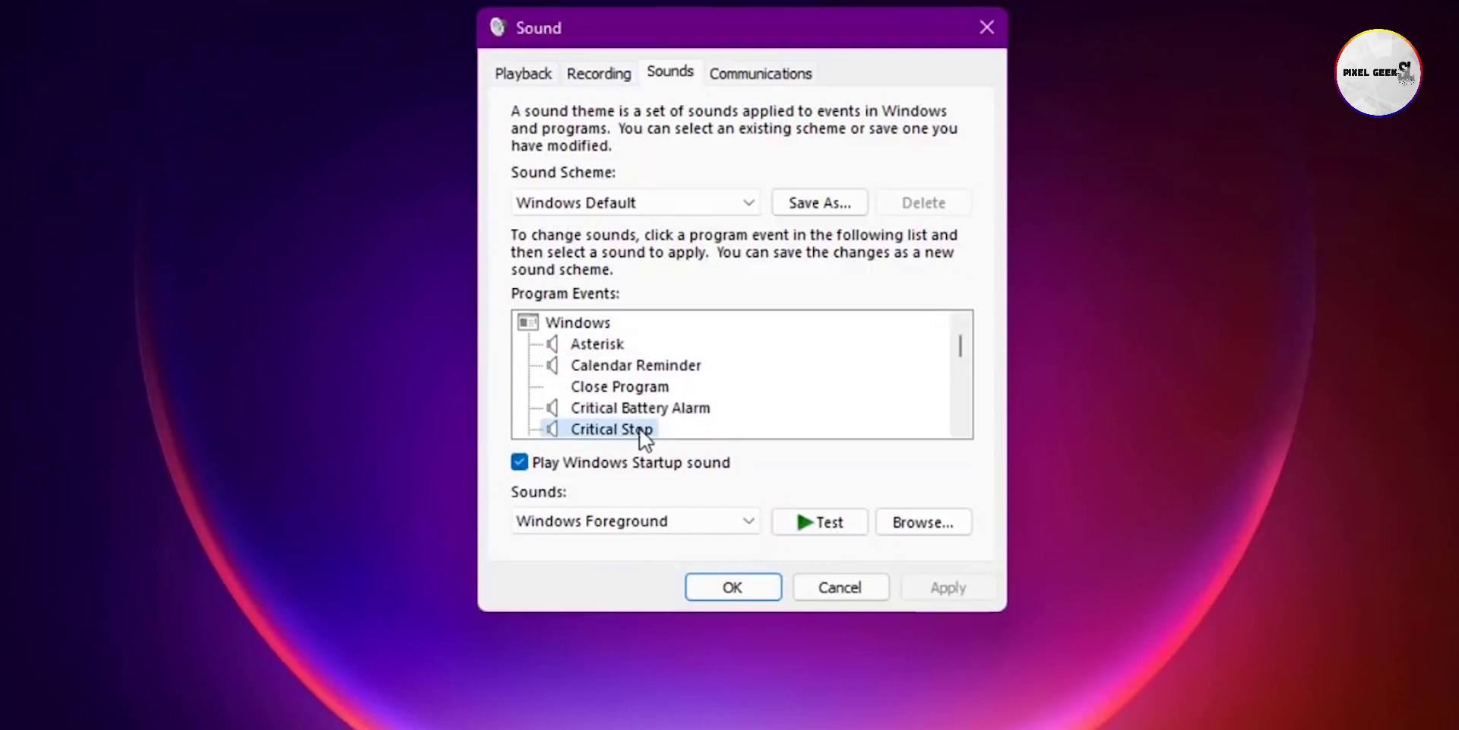
left_click(808, 522)
Play the test sounds of the Device Connect and Desktop Mail Notification events.
scroll(731, 370, "down", 1)
left_click(673, 411)
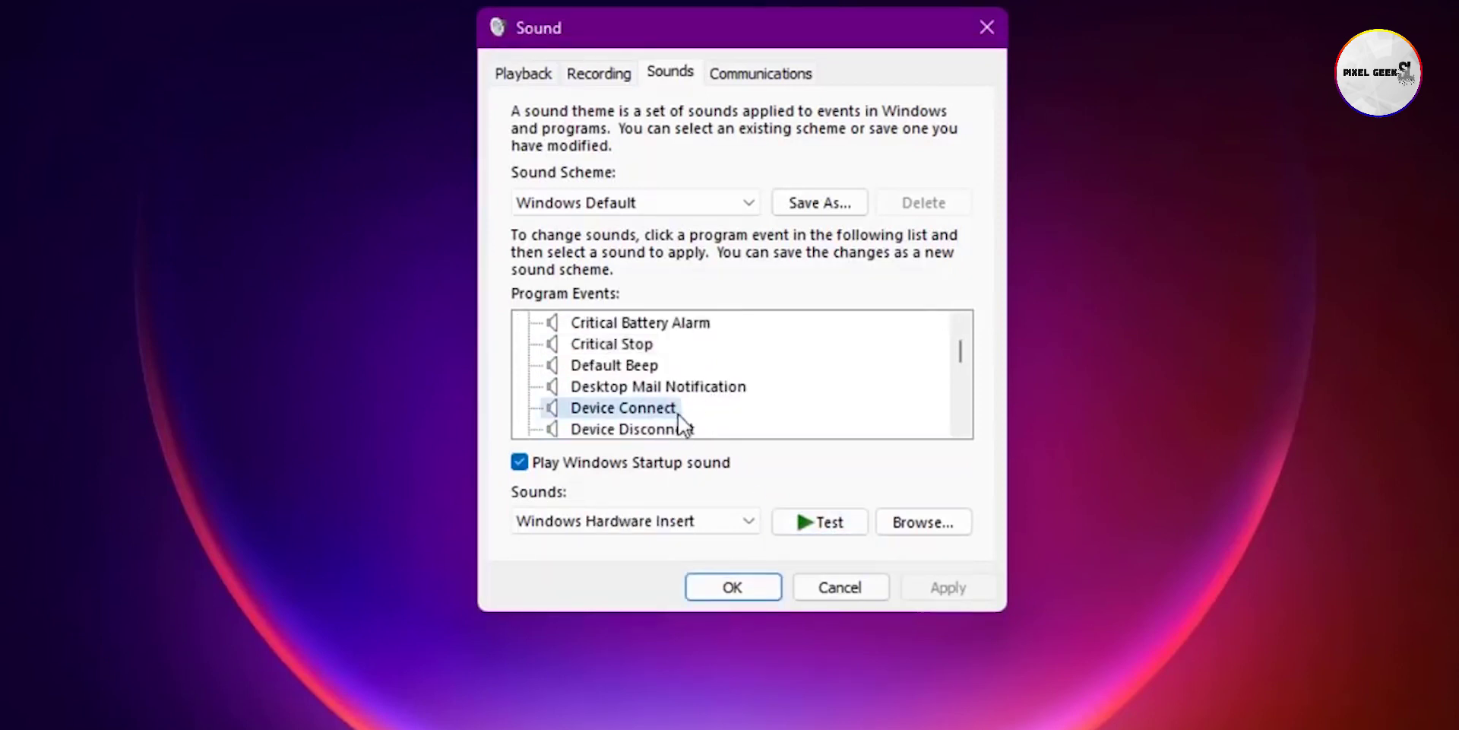
left_click(807, 522)
left_click(676, 388)
left_click(841, 521)
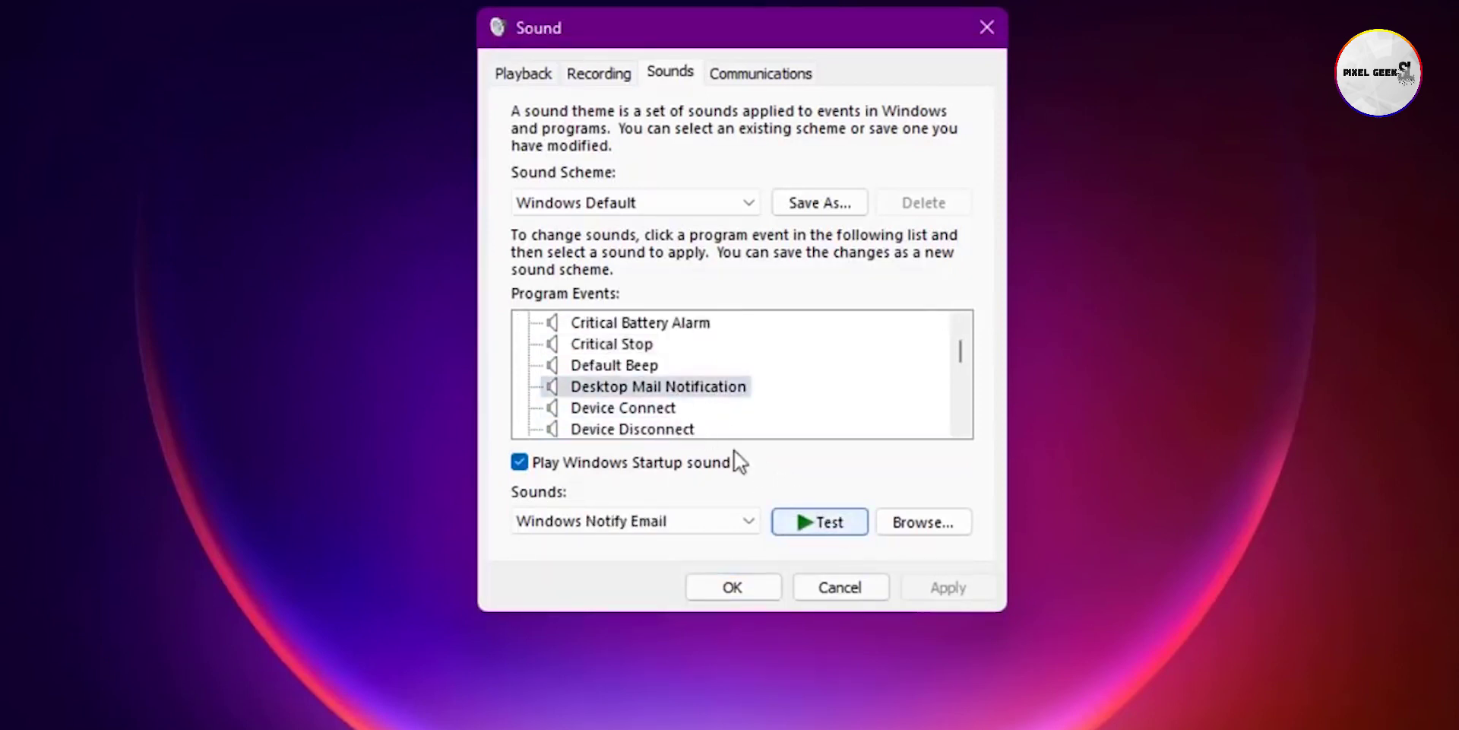
Select the speech Off event and play the test sounds of the Misrecognition and System Notification events.
scroll(631, 412, "down", 1)
scroll(634, 408, "down", 15)
left_click(585, 366)
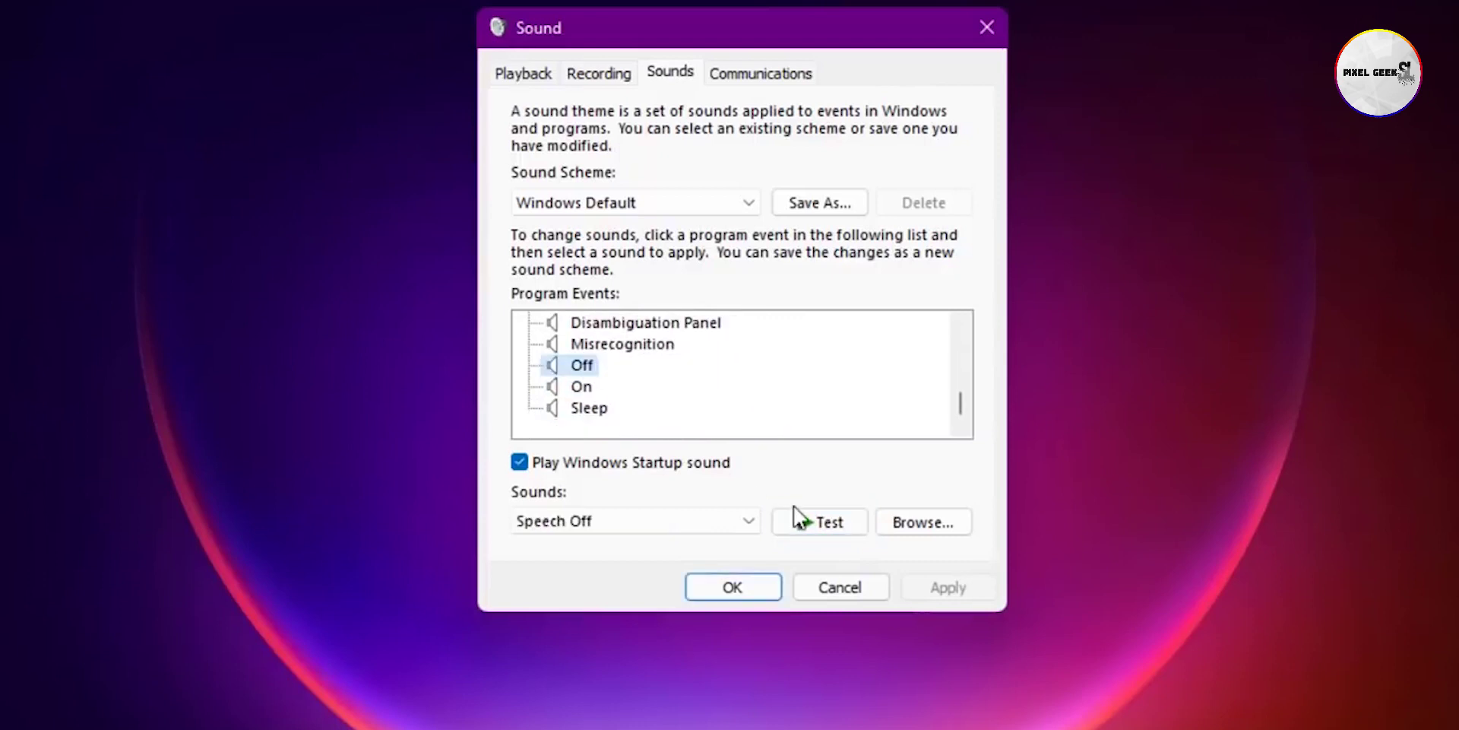
left_click(631, 343)
left_click(816, 525)
scroll(713, 413, "up", 1)
scroll(713, 413, "up", 4)
left_click(637, 365)
left_click(814, 519)
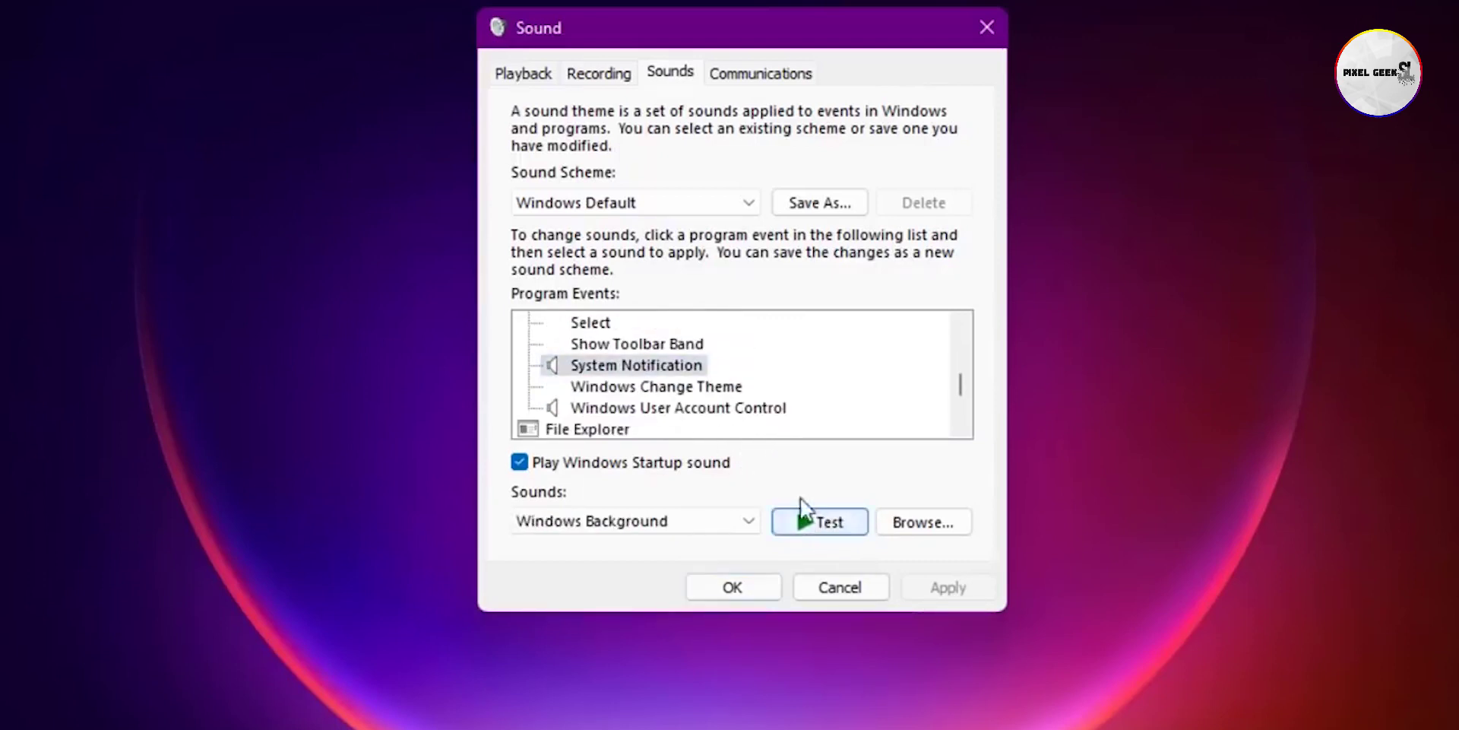
Play the test sounds of the System Notification, Notification and New Mail Notification events.
left_click(796, 522)
scroll(651, 414, "up", 3)
left_click(608, 386)
left_click(611, 366)
scroll(593, 357, "up", 1)
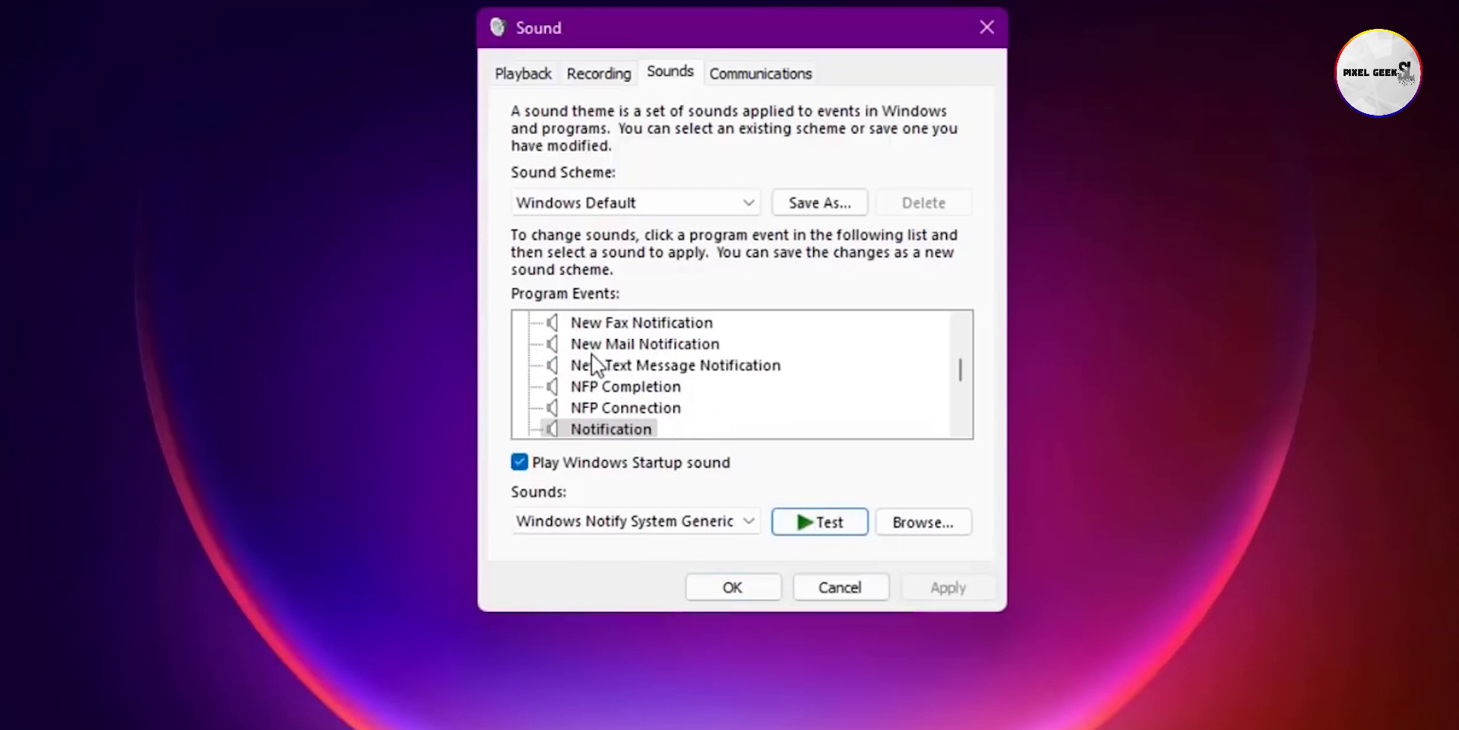
scroll(597, 385, "up", 1)
left_click(646, 407)
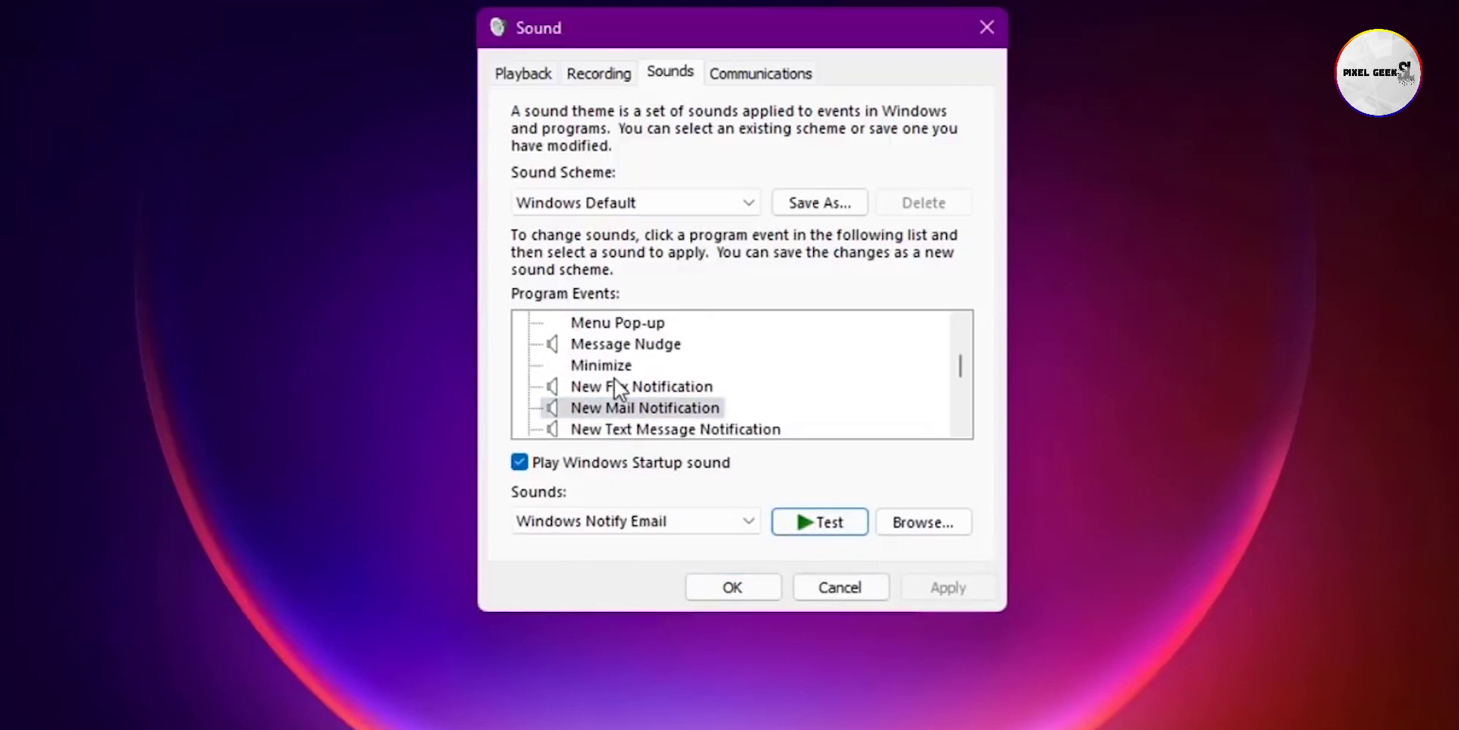
Play the test sounds of the Message Nudge and Low Battery Alarm events.
scroll(620, 389, "up", 1)
left_click(620, 408)
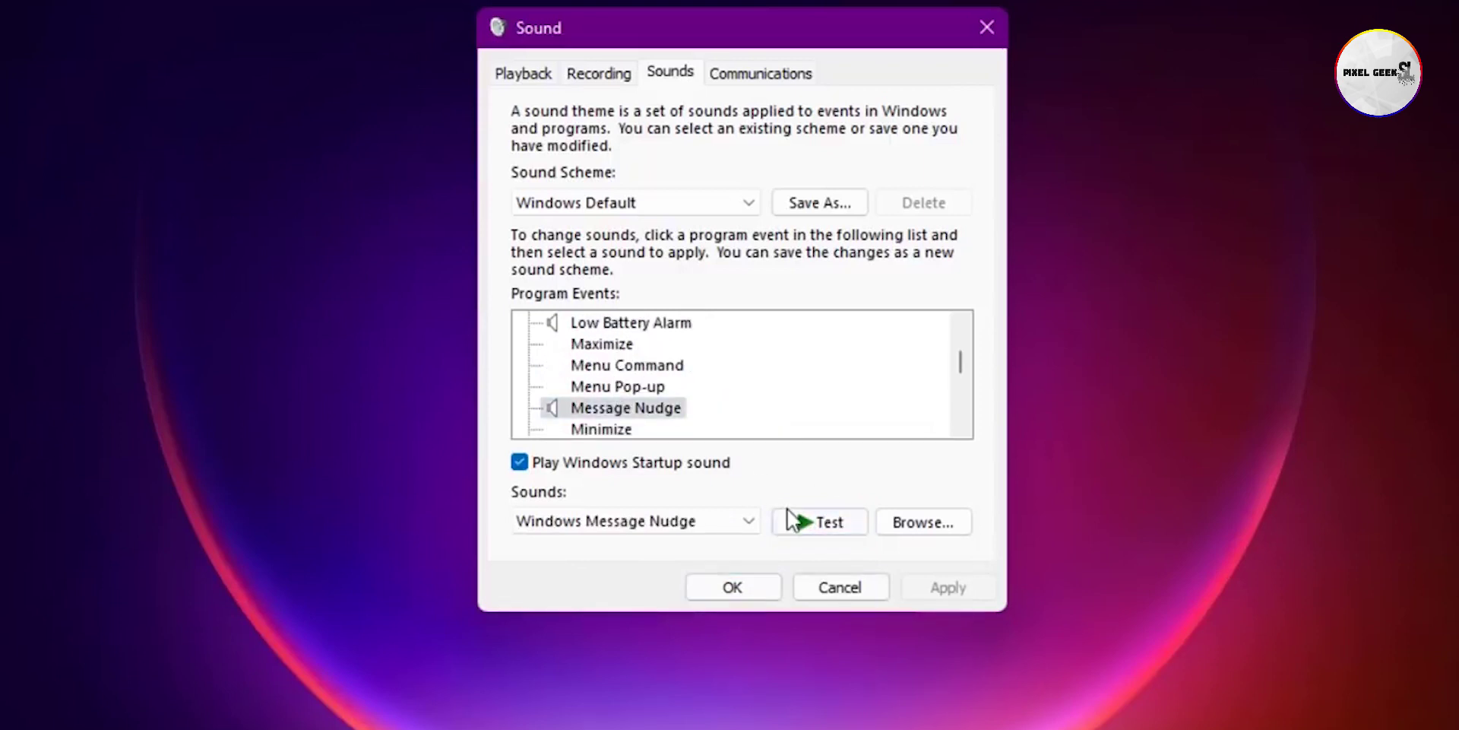
scroll(615, 393, "up", 1)
left_click(616, 389)
left_click(837, 526)
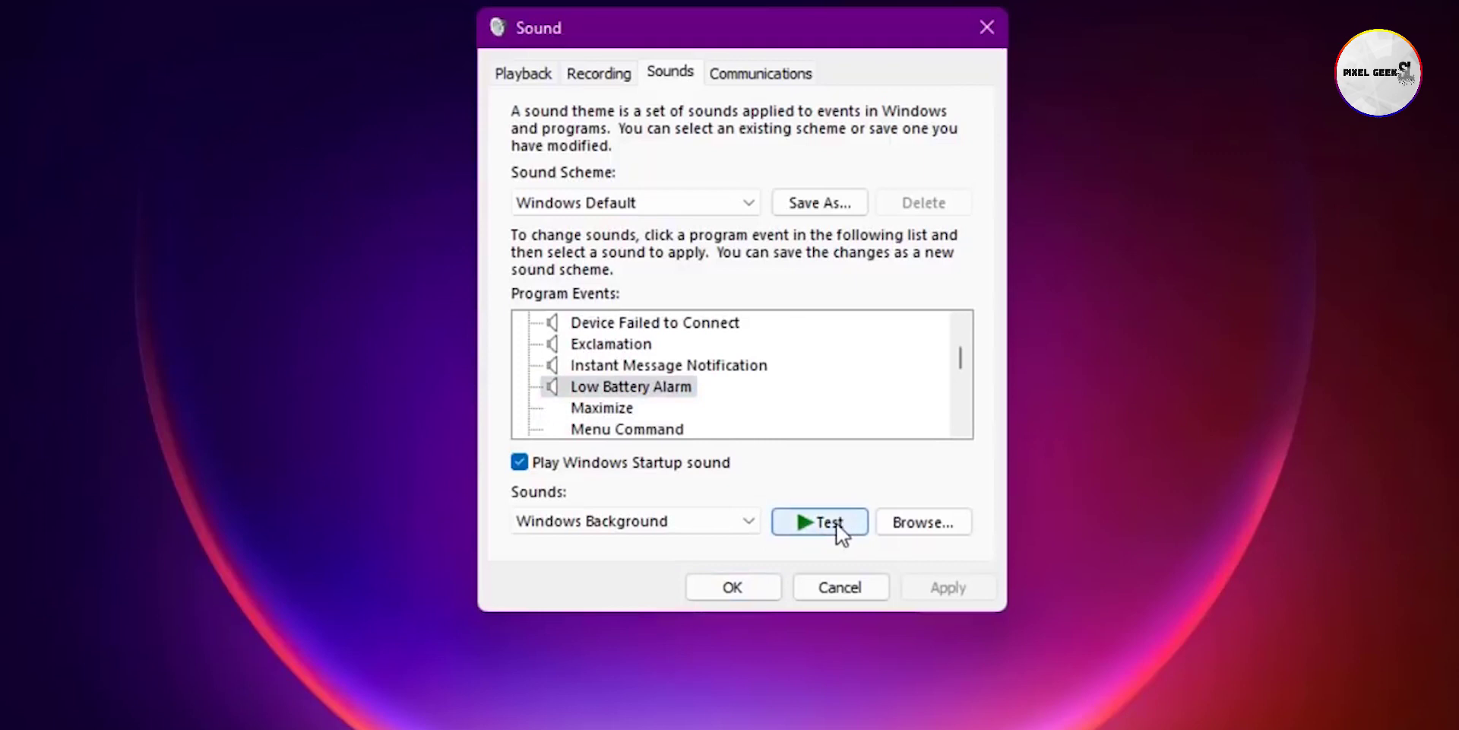
Accept the settings in the Sound dialog and bring up the desktop's context menu.
scroll(600, 365, "up", 1)
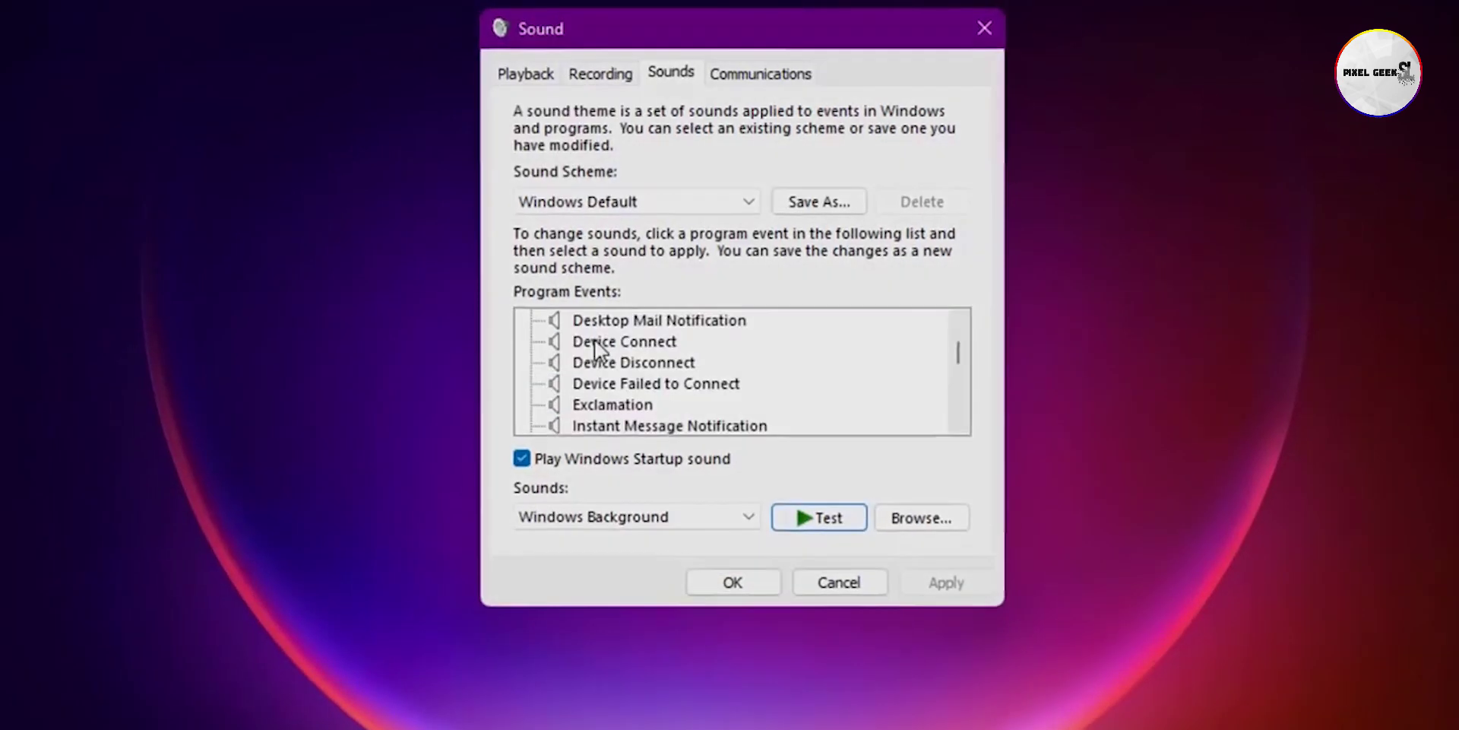
scroll(601, 365, "up", 1)
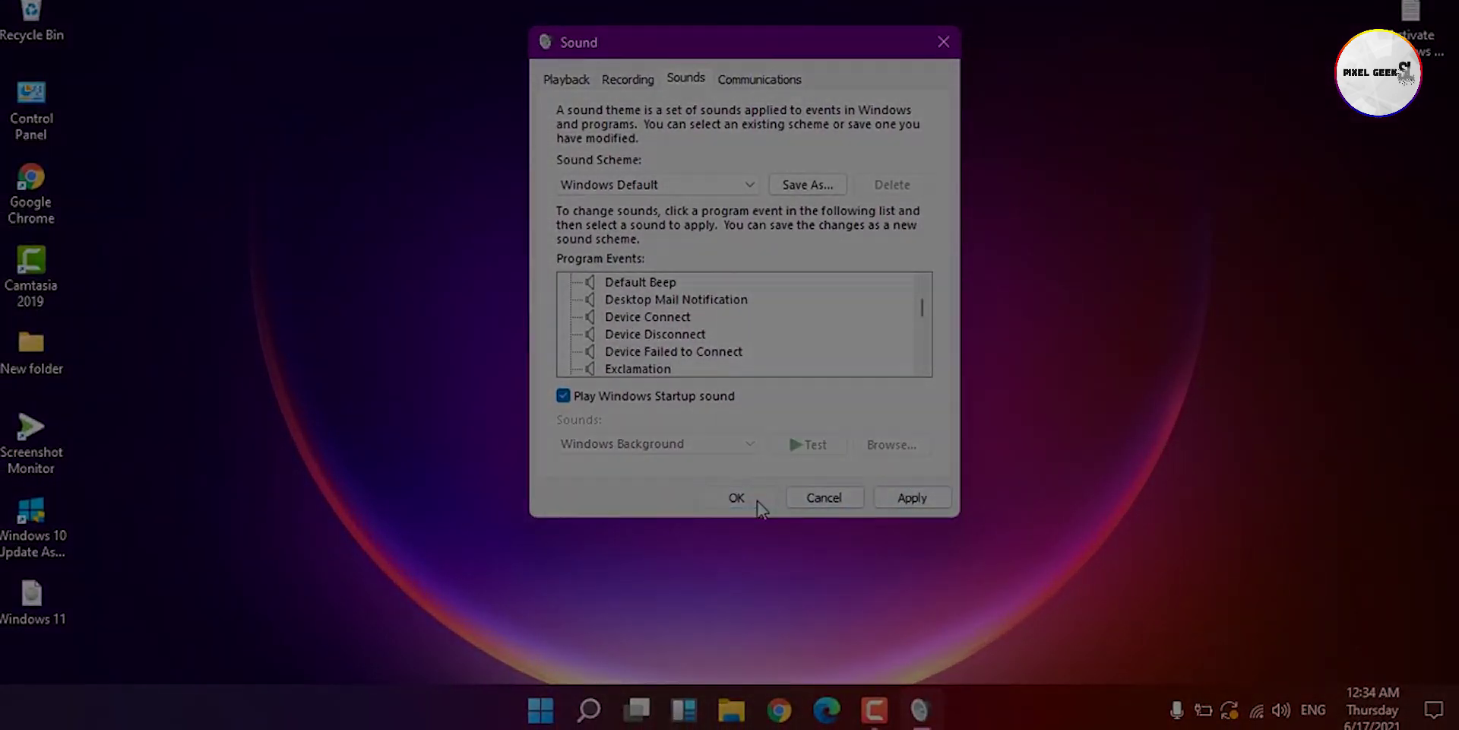
left_click(757, 498)
right_click(553, 114)
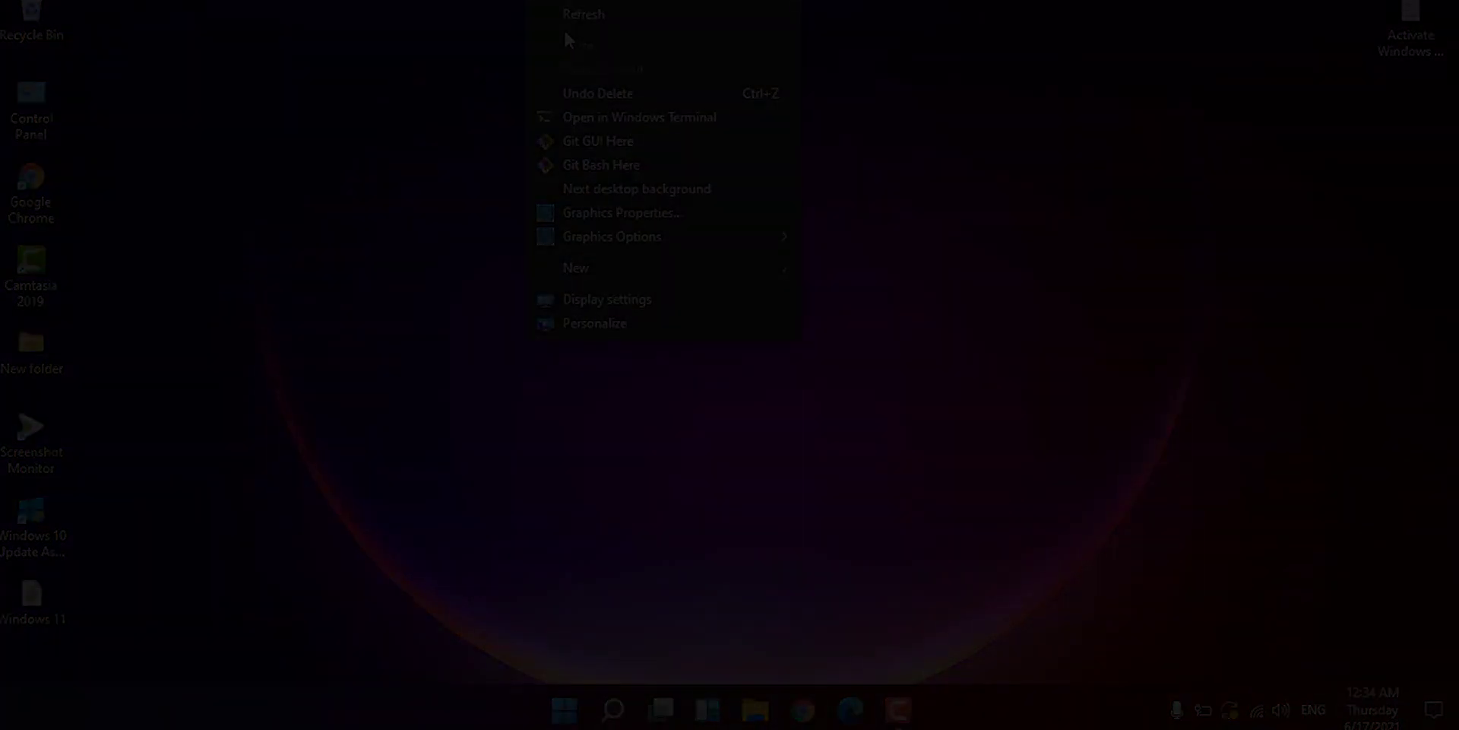